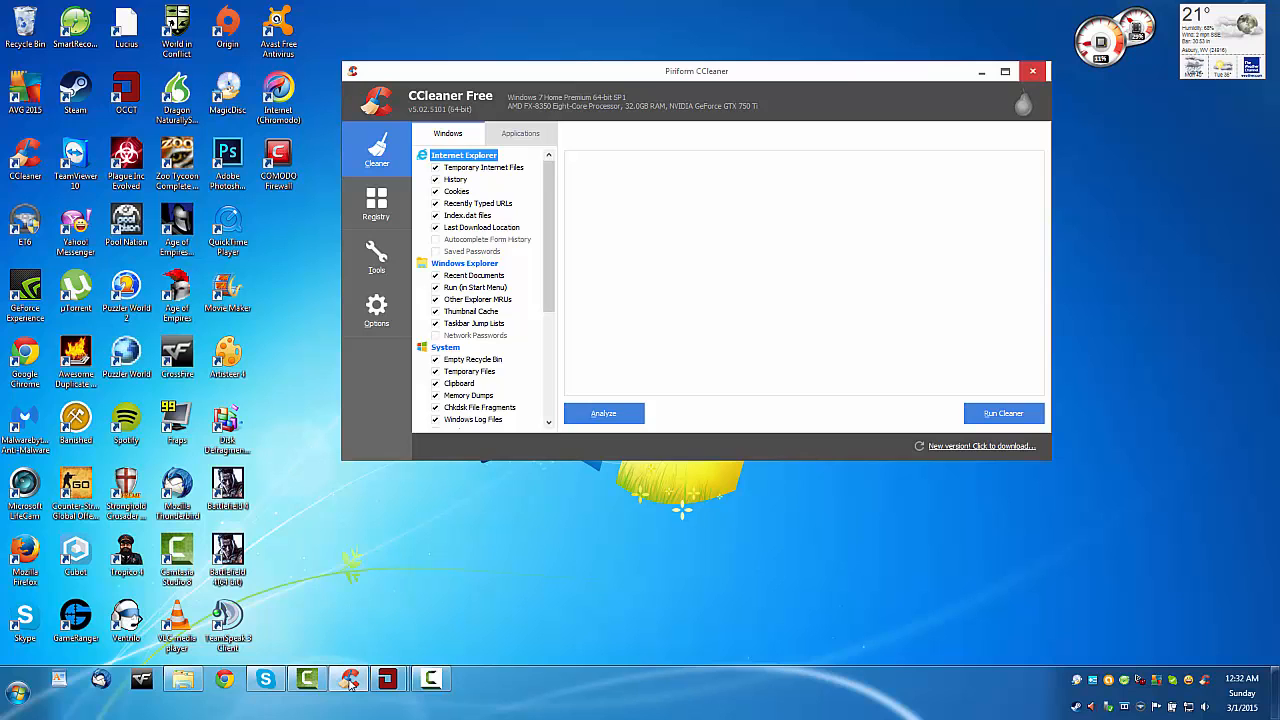
- Open Windows Task Manager, check its networking and user information, and return to the CPU and memory performance graphs
click(349, 682)
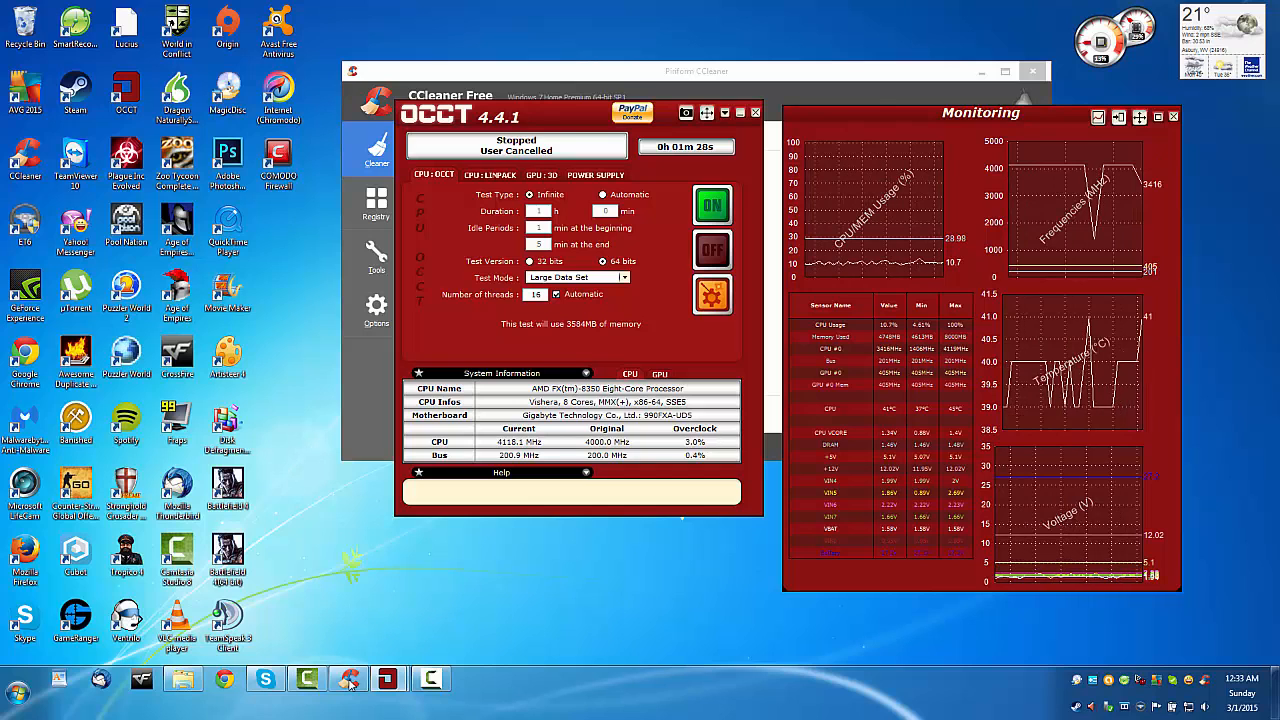
right_click(515, 688)
click(565, 666)
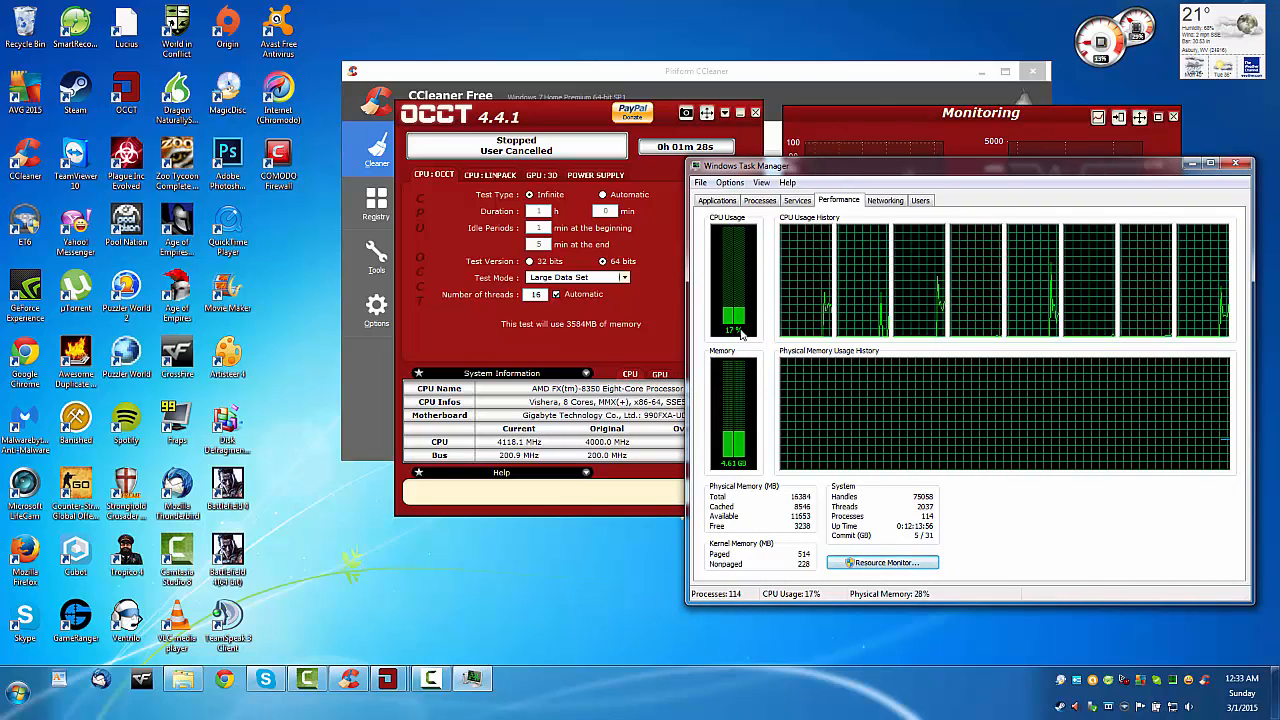
click(884, 200)
click(919, 200)
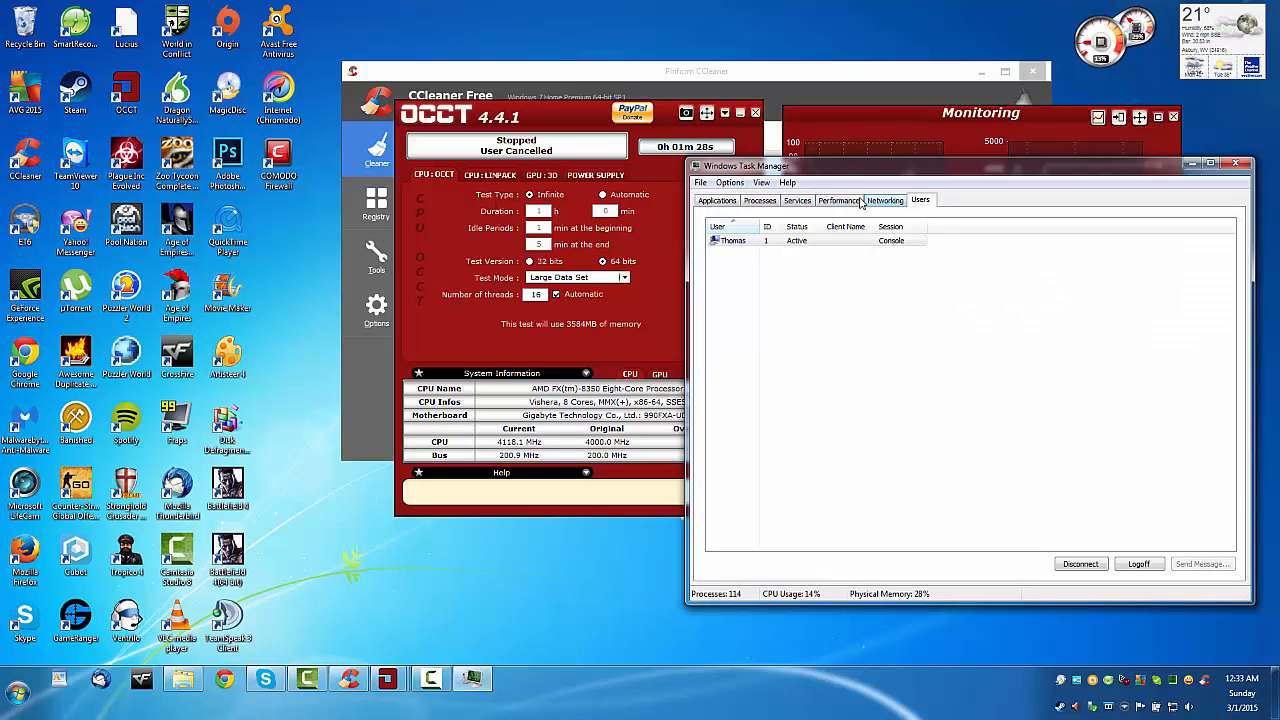
click(832, 201)
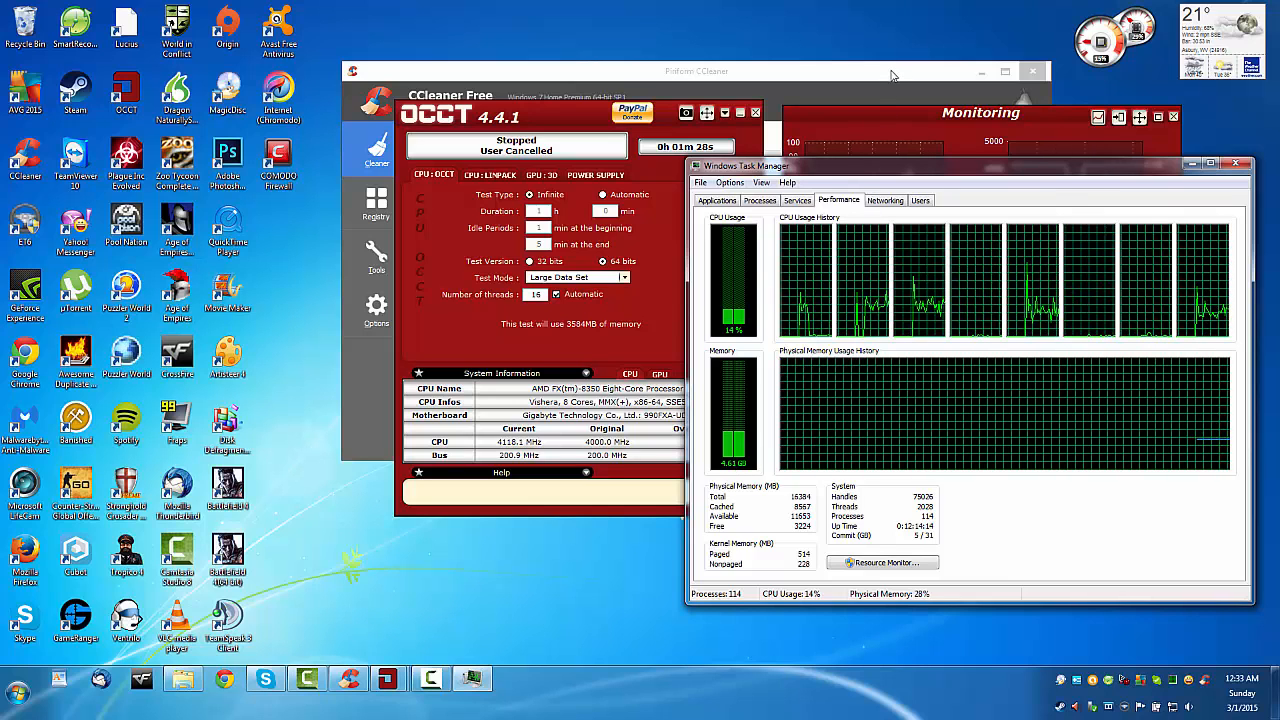
- Bring the CCleaner window to the front and move it to the upper-left corner of the desktop, clear of the Task Manager graphs
drag(892, 75, 798, 72)
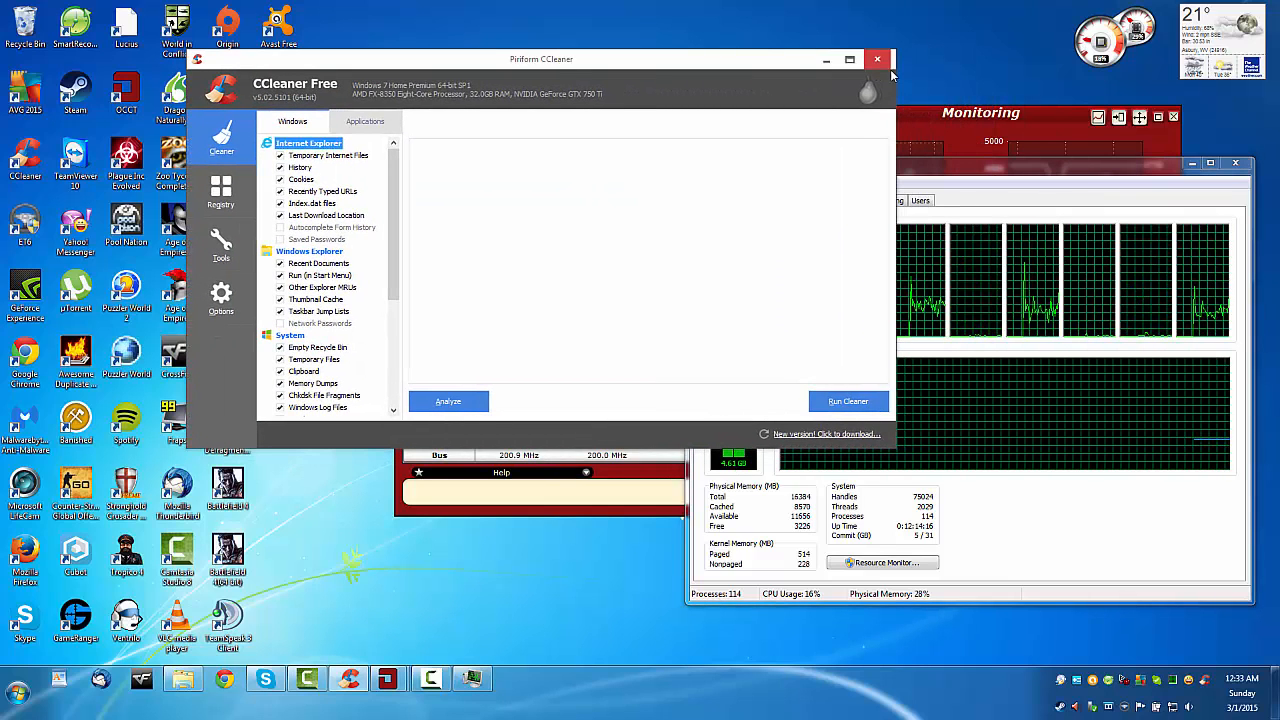
click(737, 508)
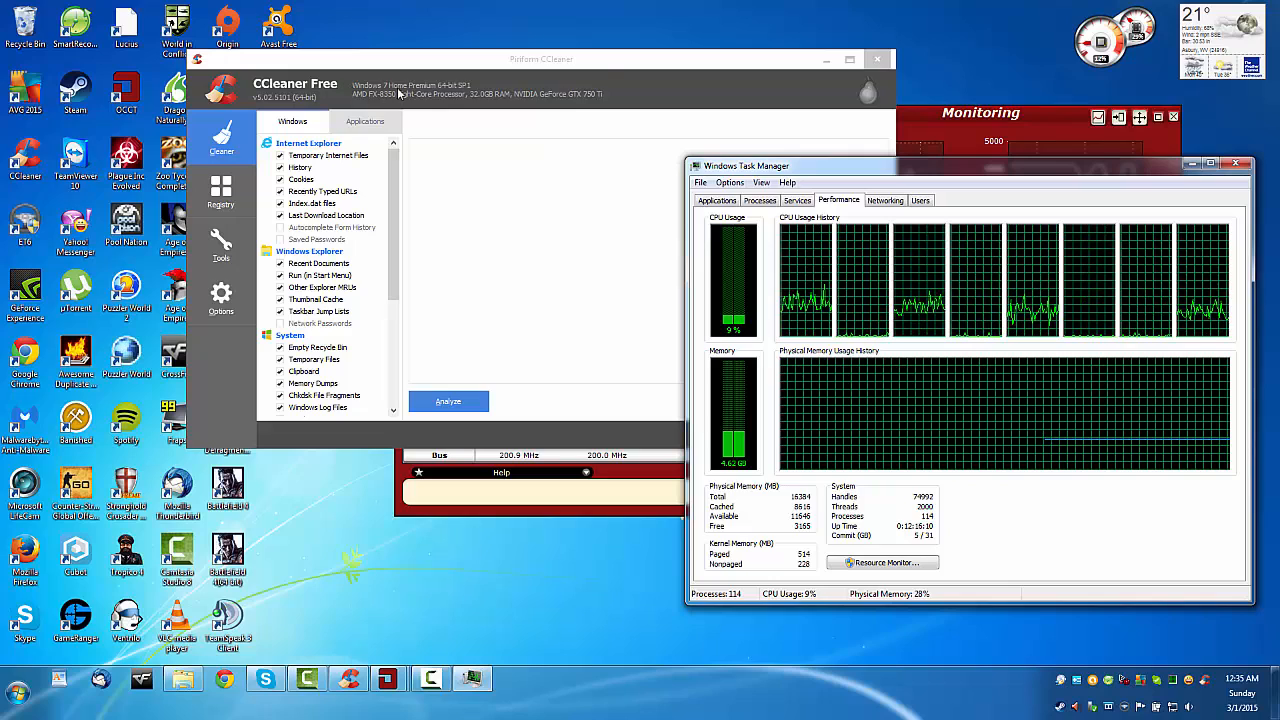
click(640, 63)
mouse_move(640, 63)
mouse_down()
mouse_move(462, 36)
mouse_move(457, 18)
mouse_up()
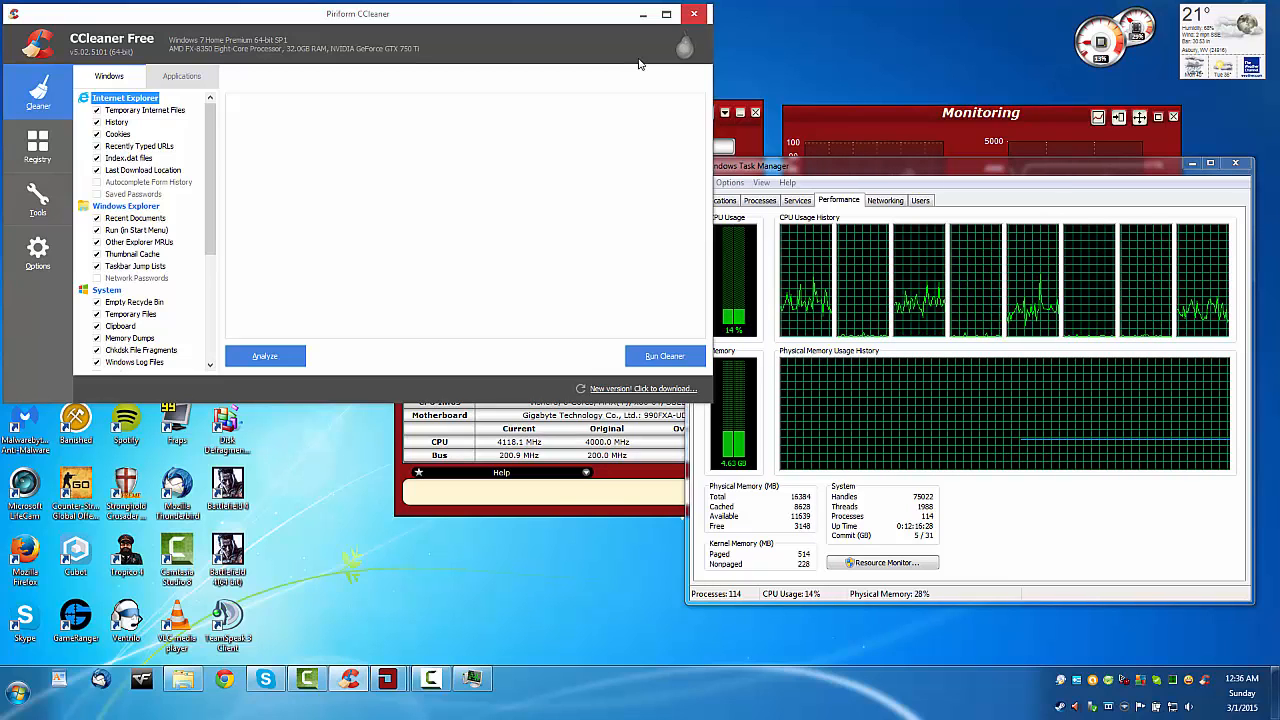
- Switch to Google Chrome, open the Newegg website and search it for "windows 7"
click(225, 680)
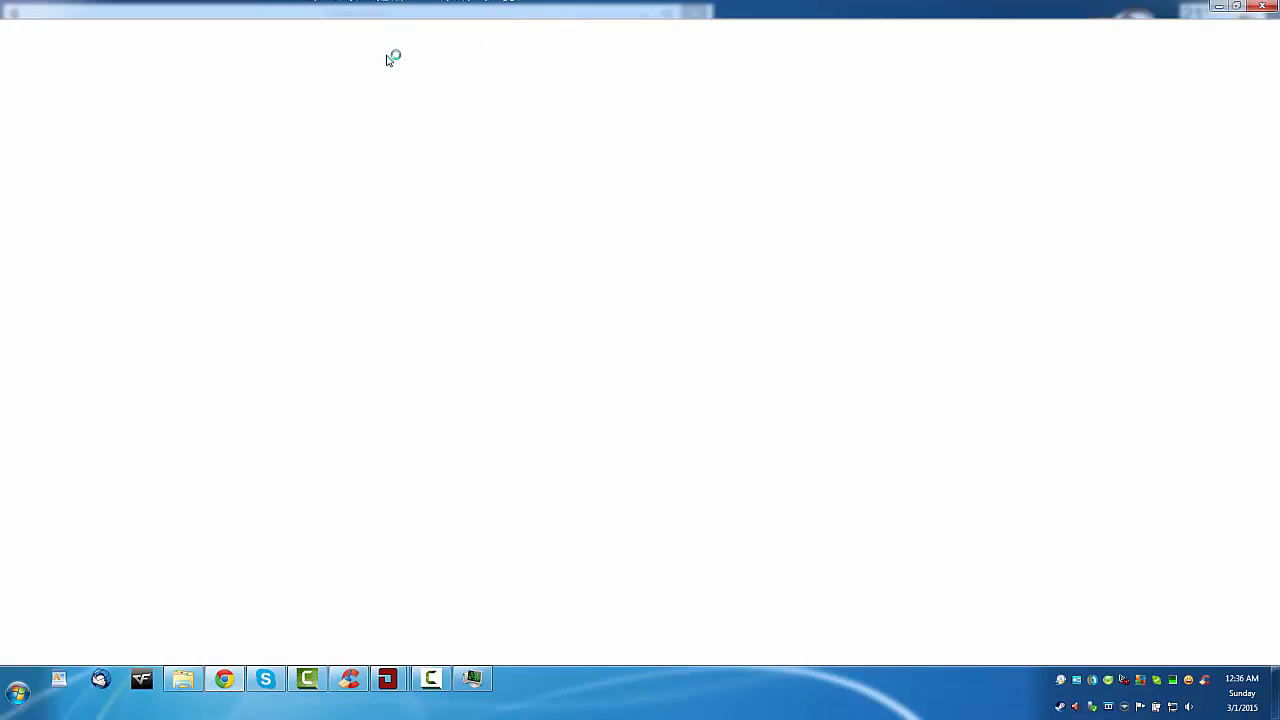
click(1219, 6)
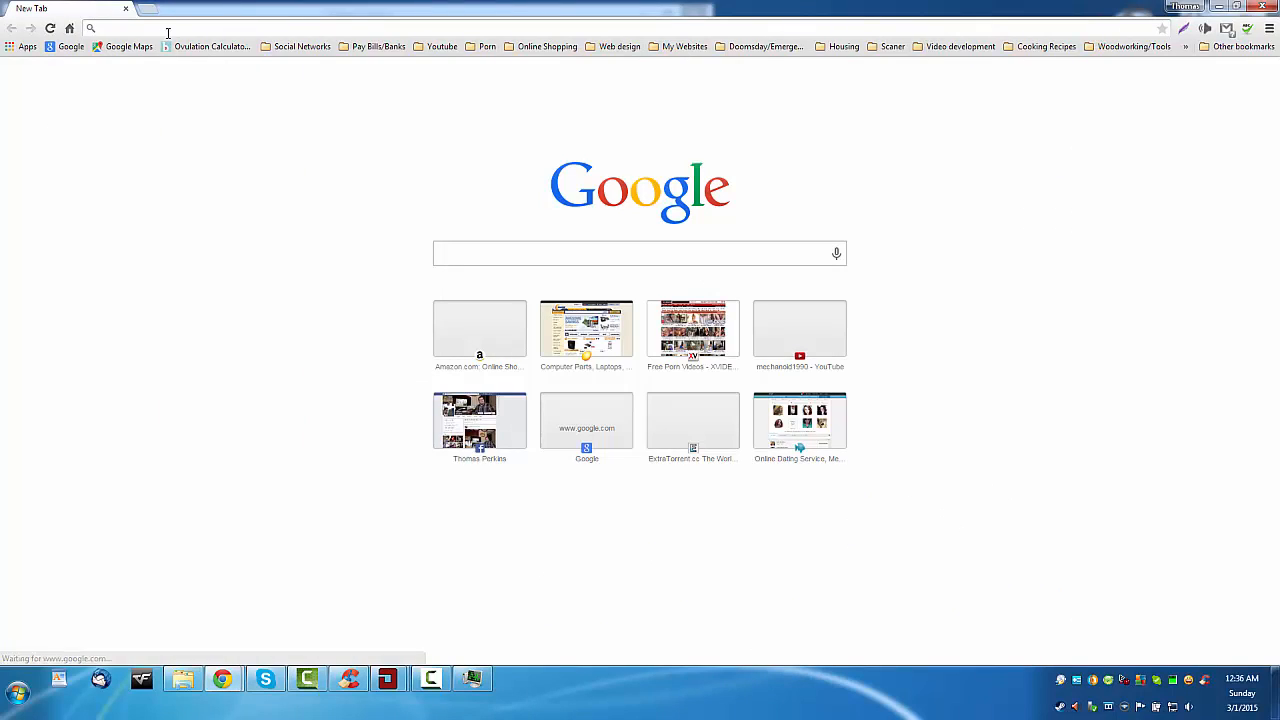
click(594, 330)
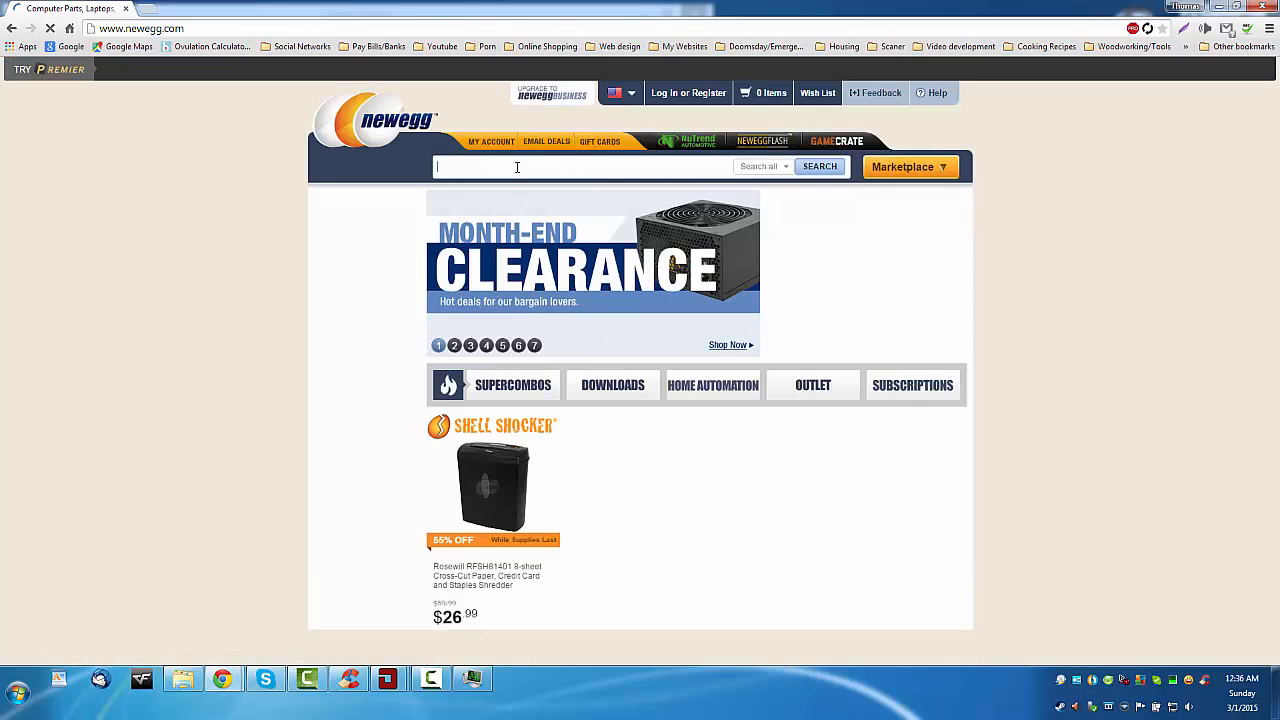
text(windows)
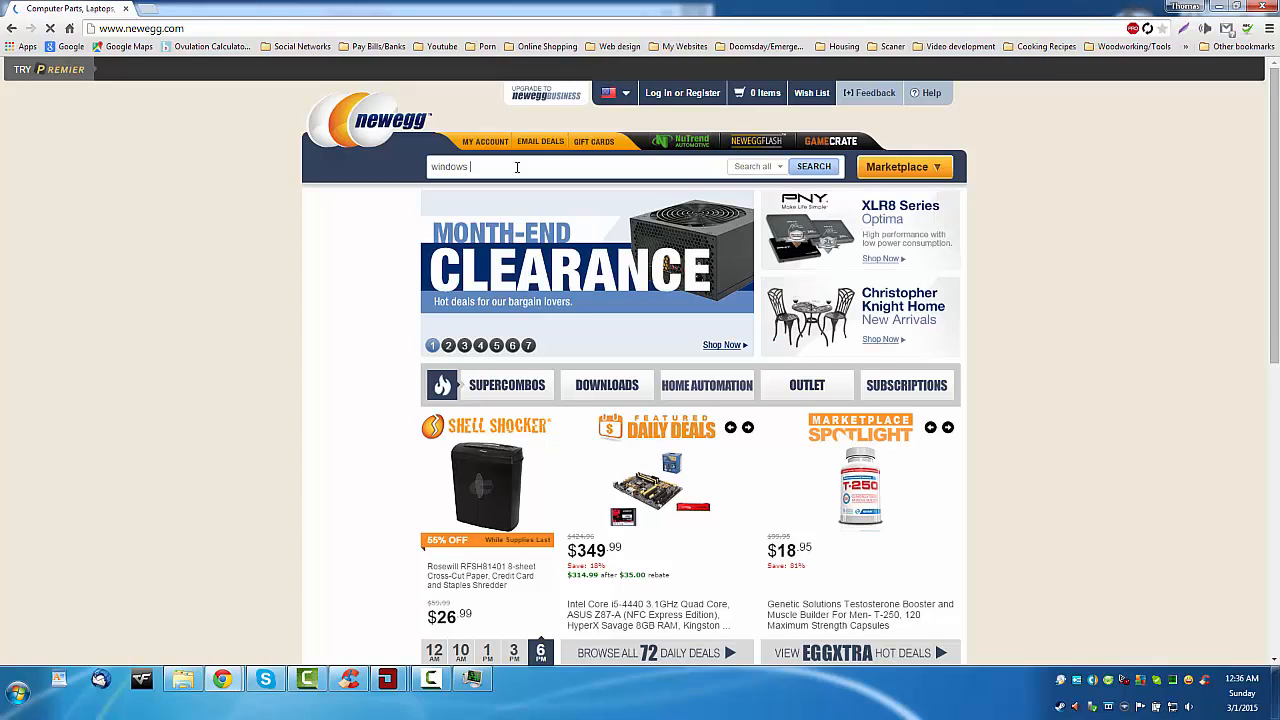
text( 7)
key(Return)
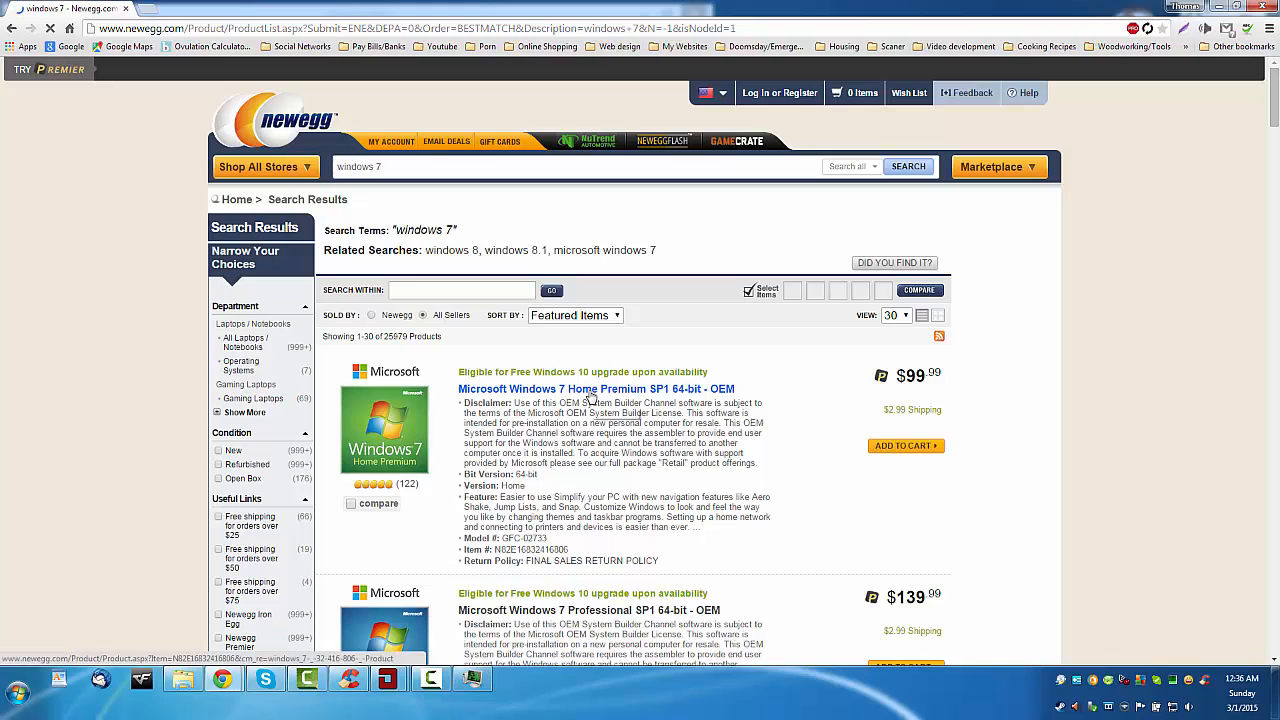
- Open the Microsoft Windows 7 Home Premium SP1 64-bit - OEM product and highlight the disclaimer in its specifications
click(646, 396)
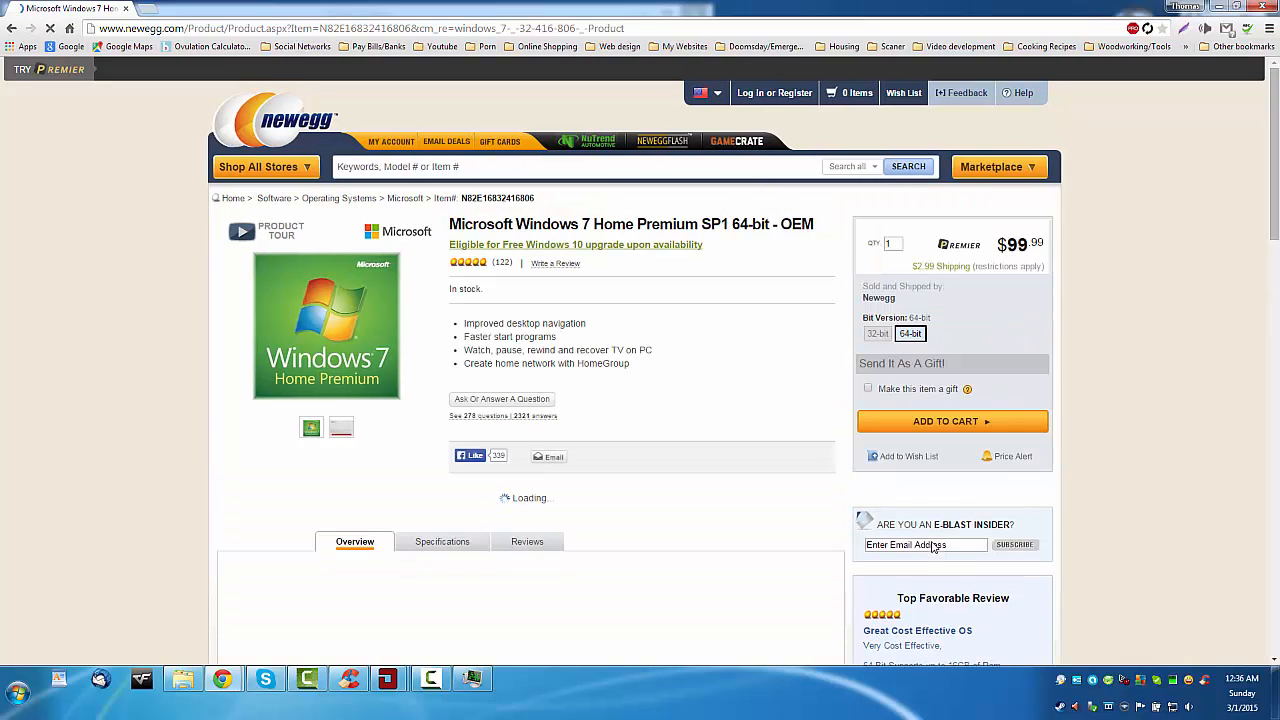
scroll(620, 460, down, 1)
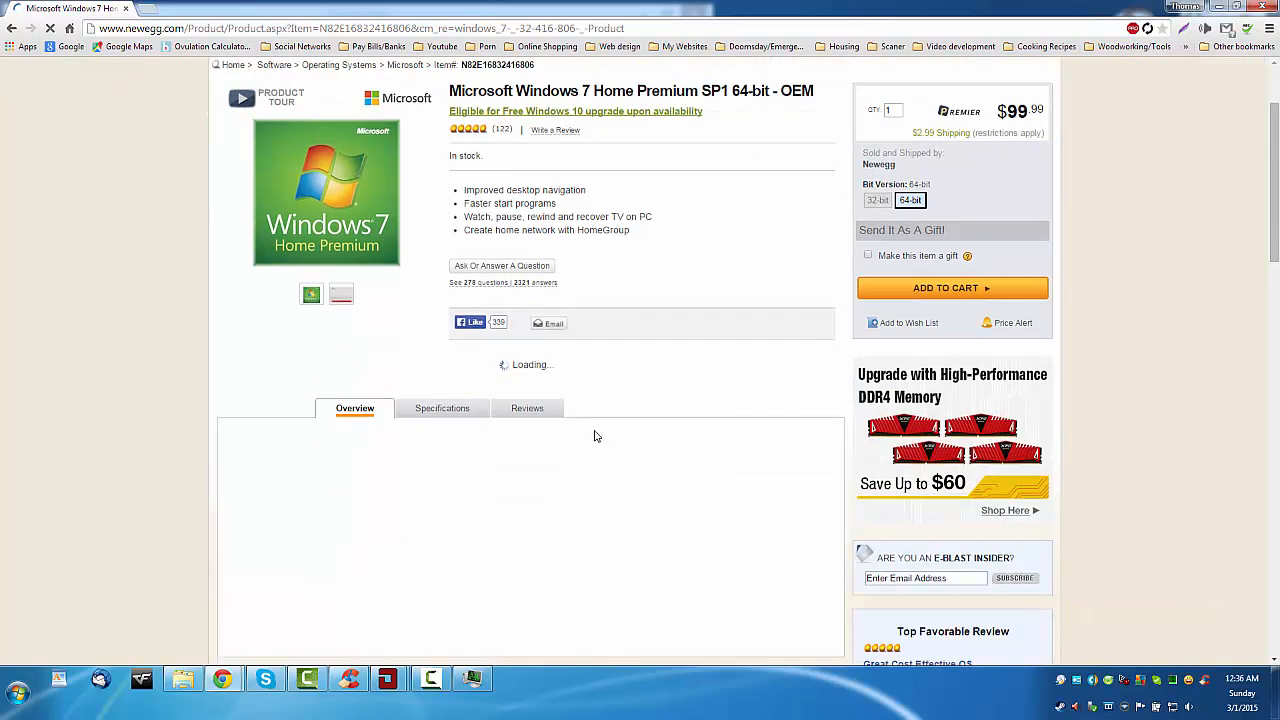
scroll(594, 435, down, 1)
click(436, 276)
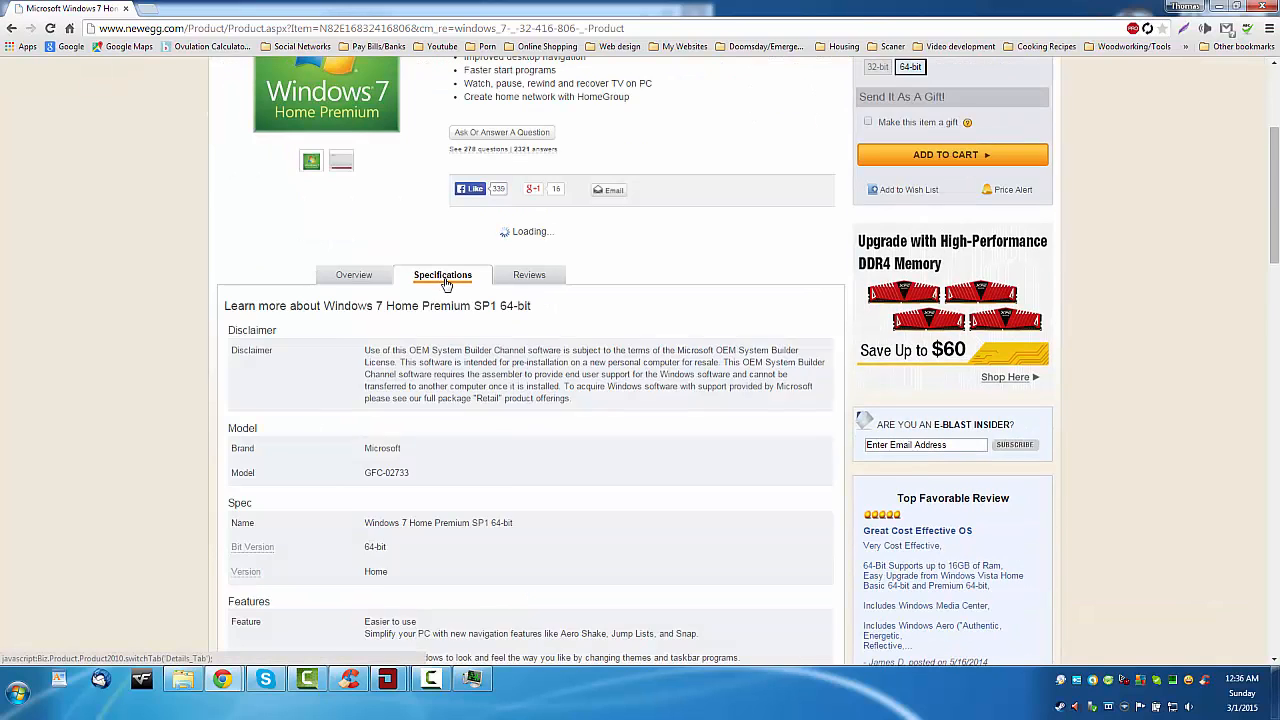
scroll(380, 424, down, 1)
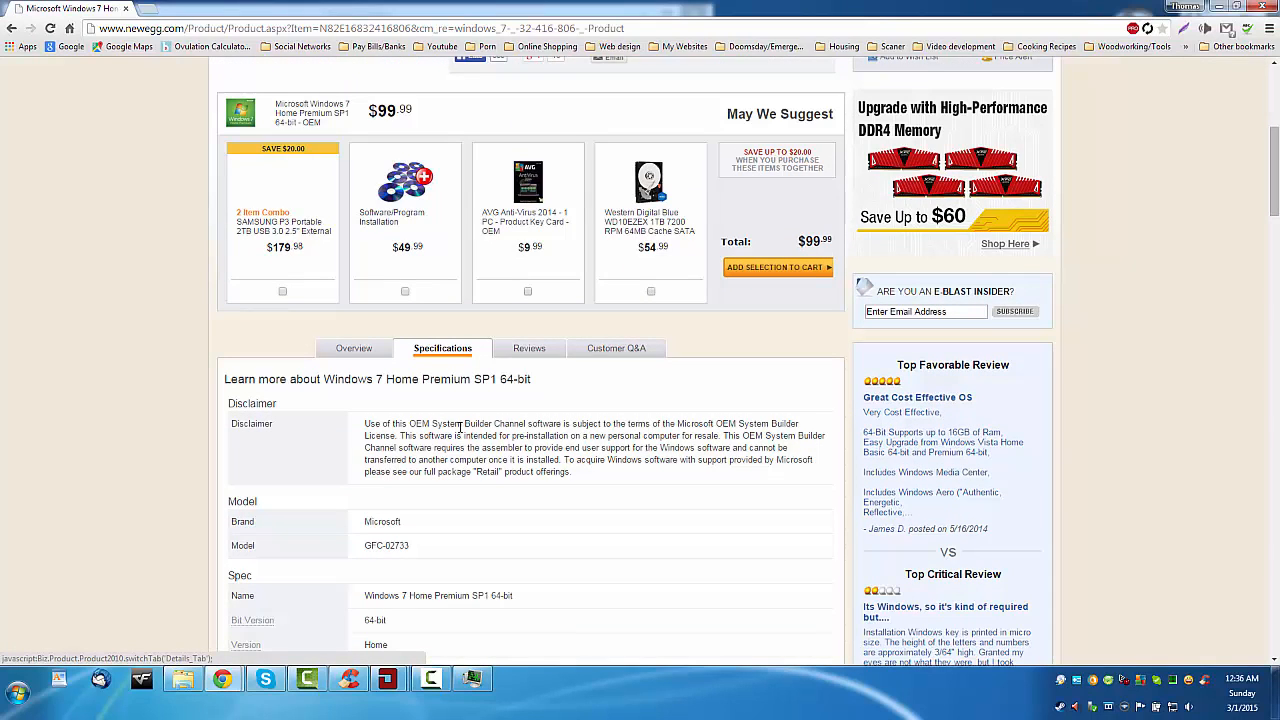
drag(358, 430, 768, 448)
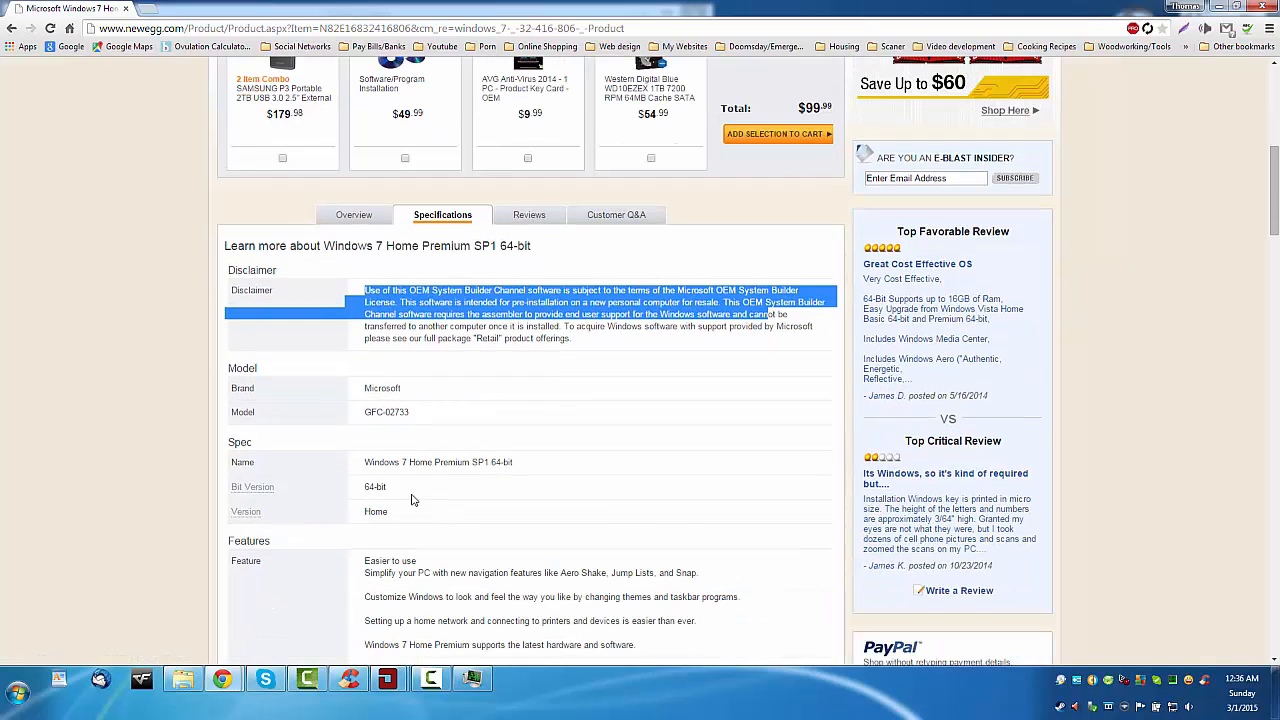
- Review the model, version and feature details in the specifications, highlighting the feature list
scroll(431, 507, down, 1)
scroll(457, 563, down, 4)
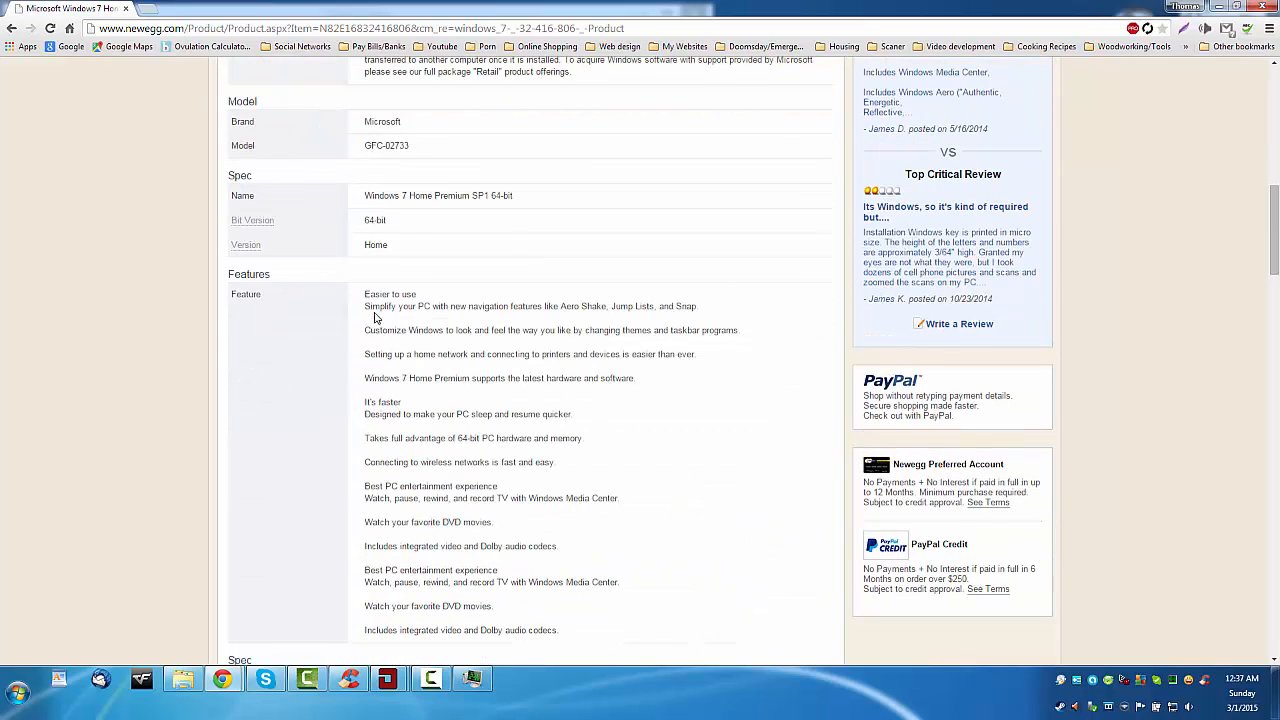
drag(367, 306, 646, 606)
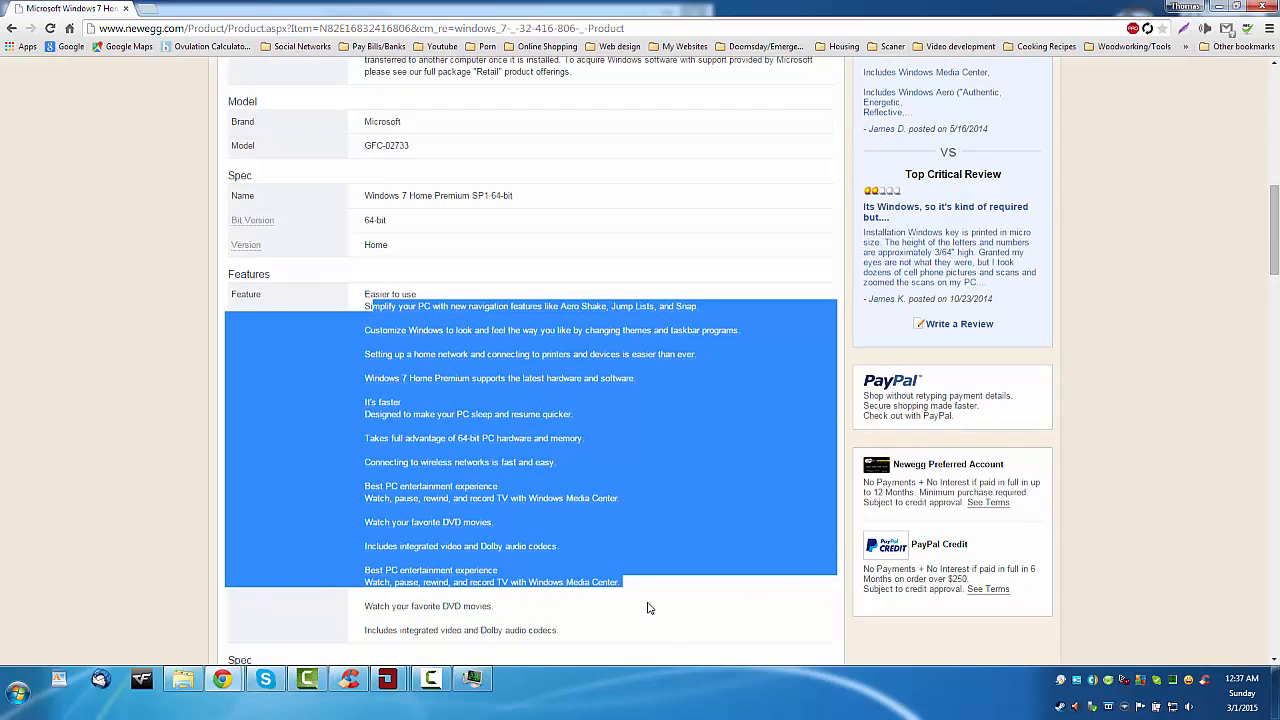
scroll(646, 606, down, 3)
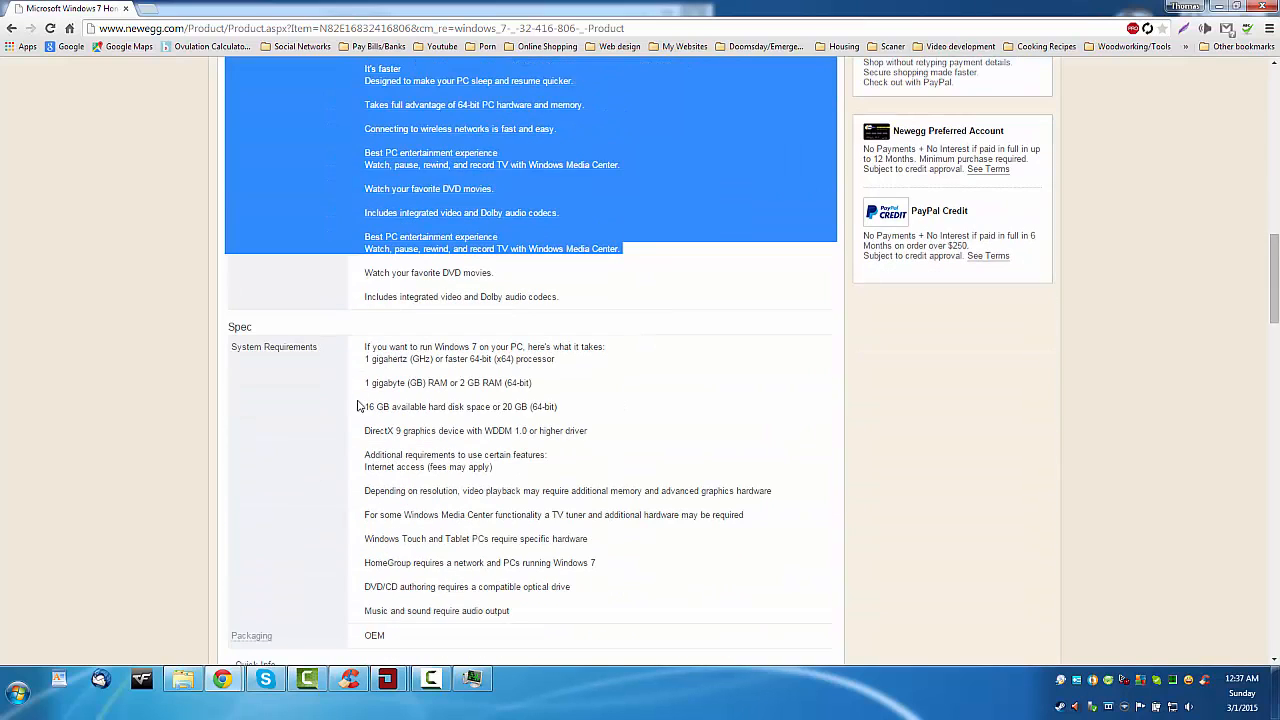
- Examine the system requirements from the hard disk space line to the audio output line, highlighting them, and clear the selection
drag(370, 409, 563, 409)
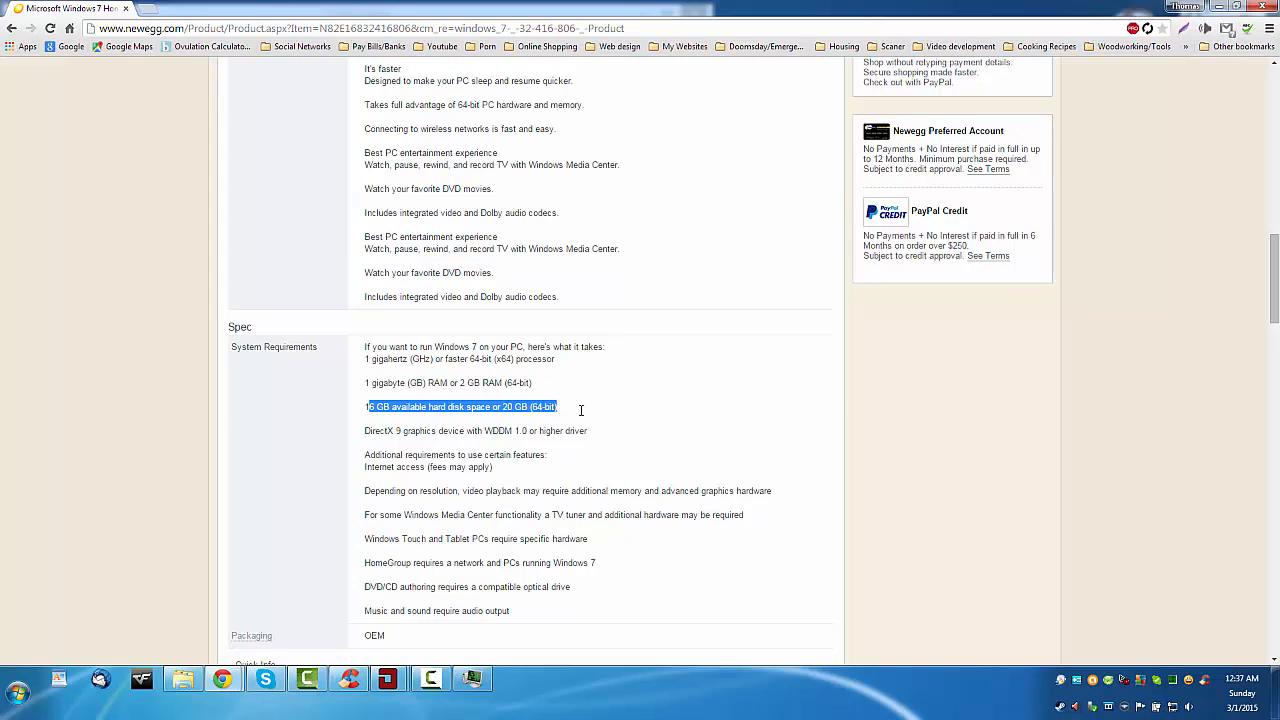
drag(484, 378, 625, 623)
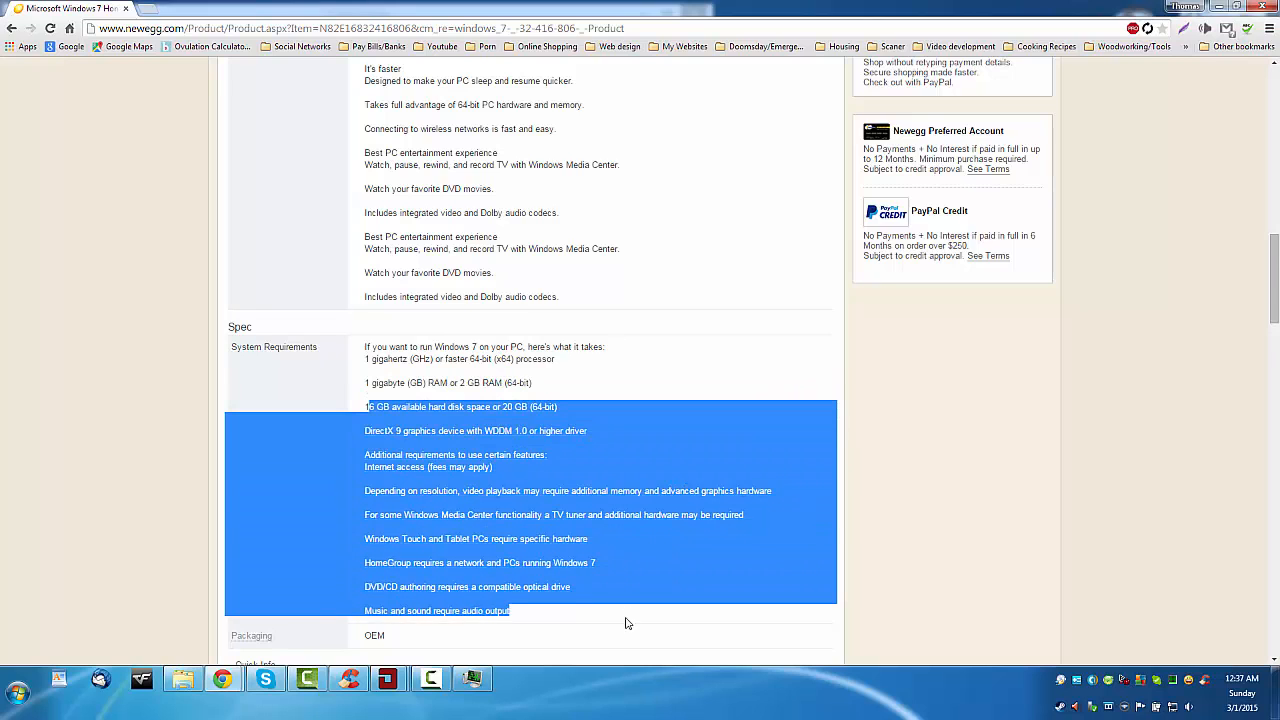
scroll(625, 623, down, 5)
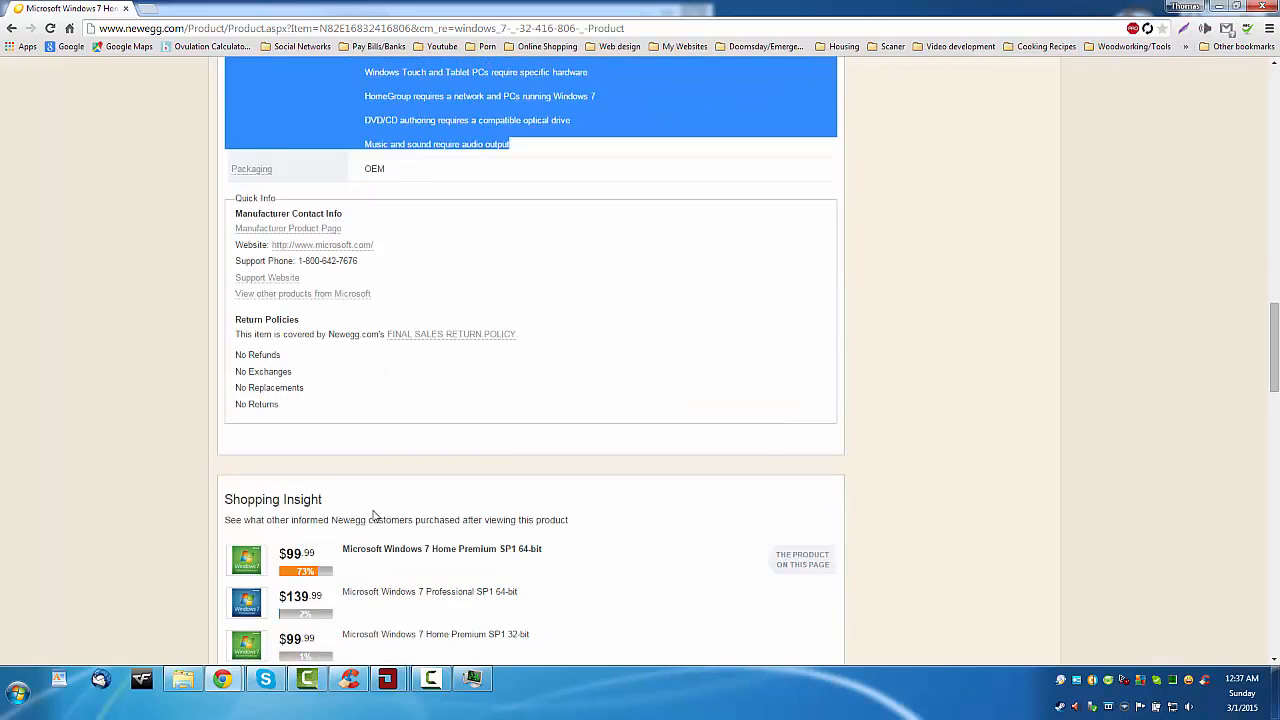
scroll(372, 516, up, 2)
scroll(560, 417, up, 1)
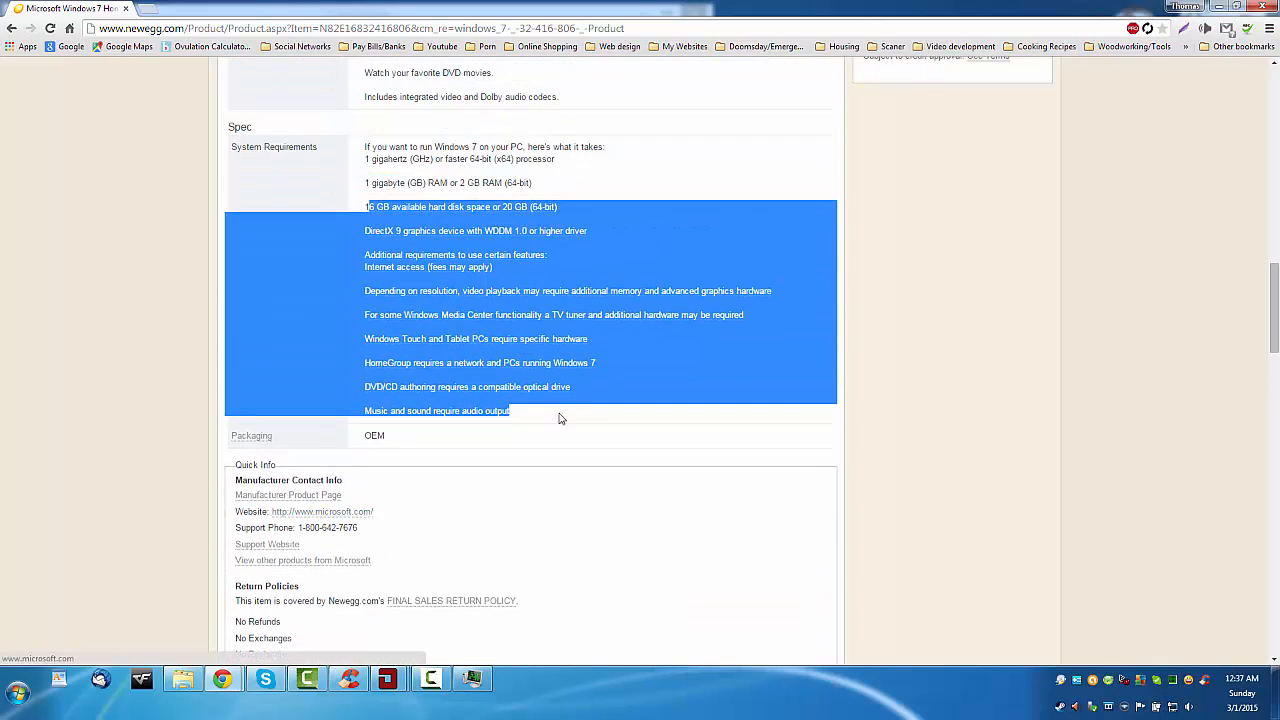
click(633, 387)
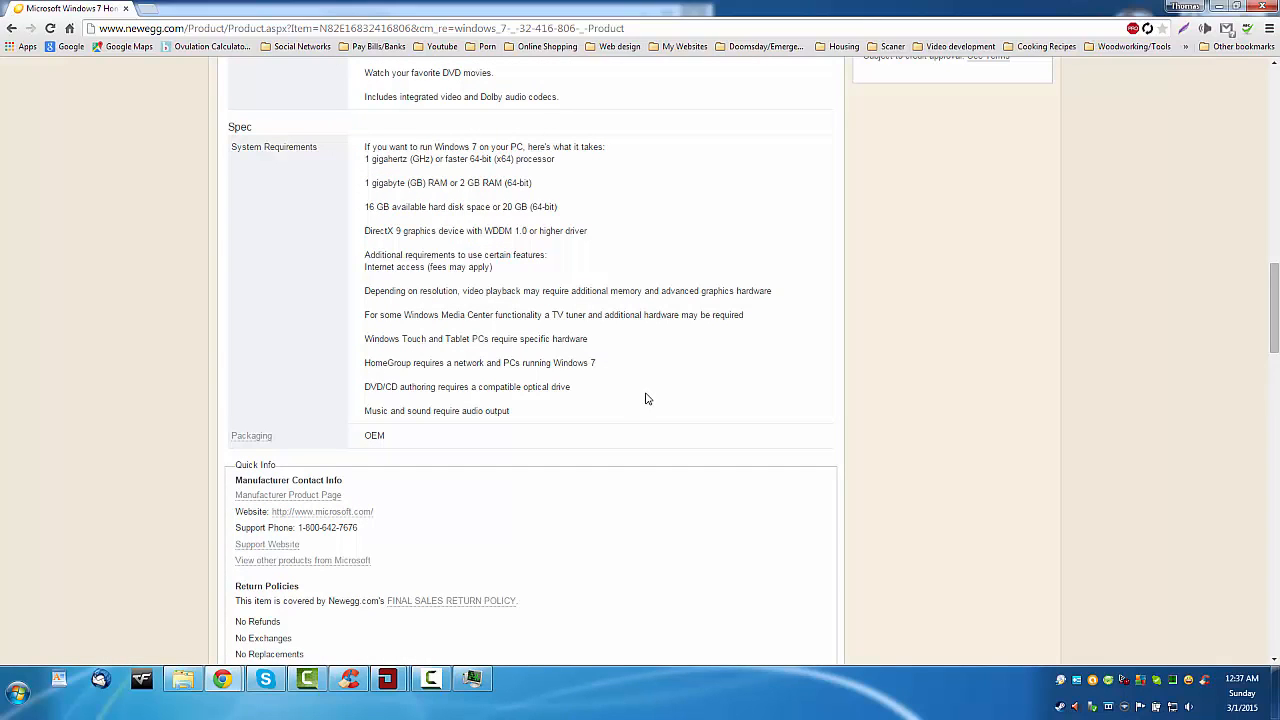
- Open the product overview and read through the Windows 7 feature descriptions down to the footnotes
scroll(645, 399, up, 10)
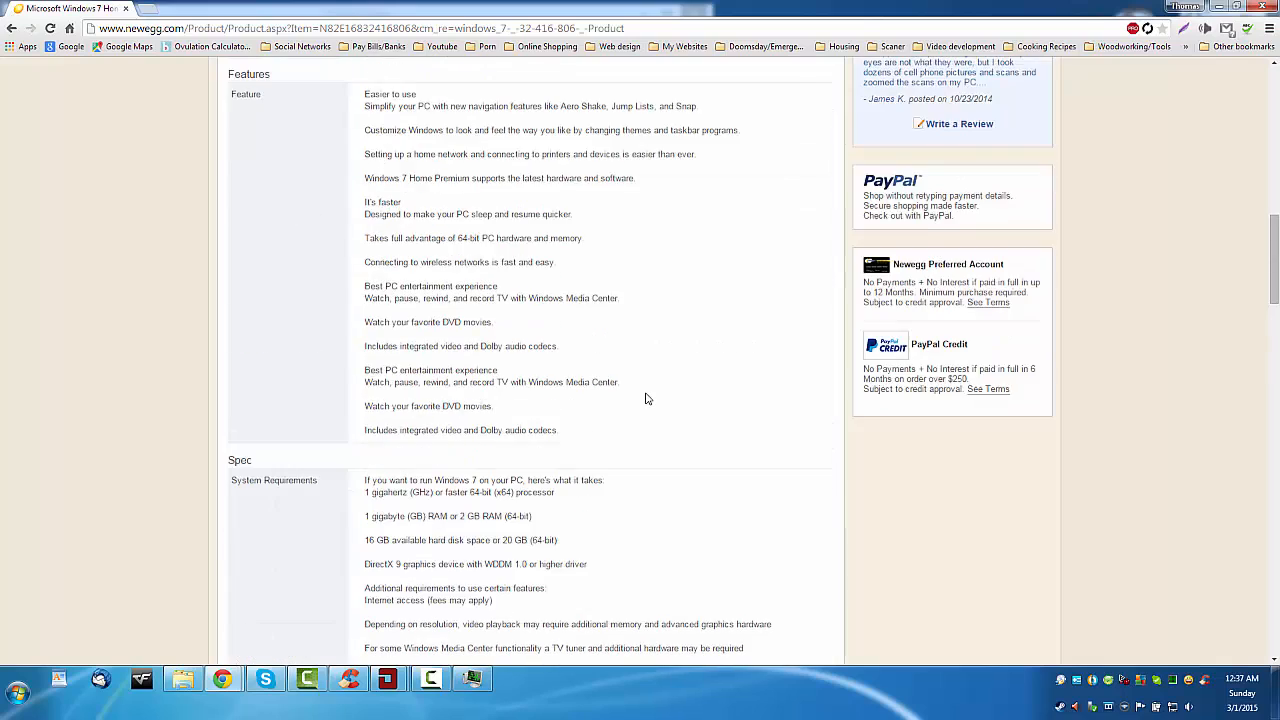
click(354, 483)
scroll(600, 400, down, 3)
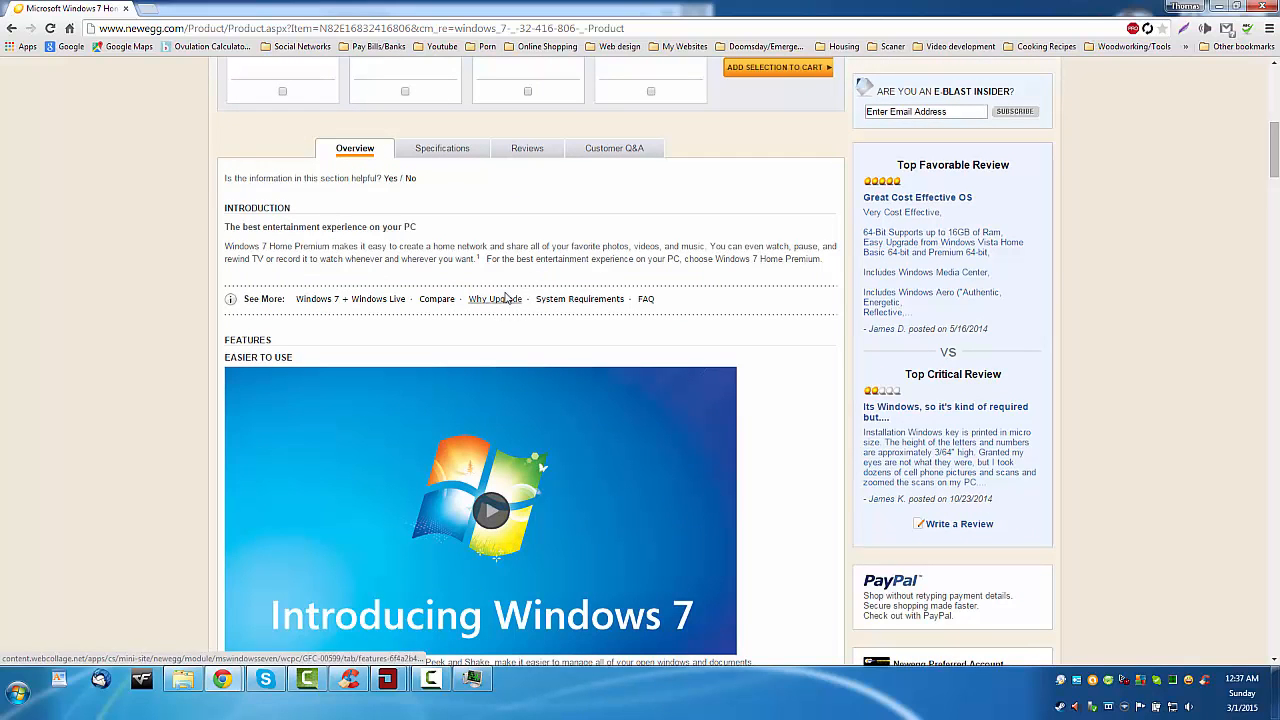
scroll(350, 300, down, 3)
scroll(350, 300, down, 2)
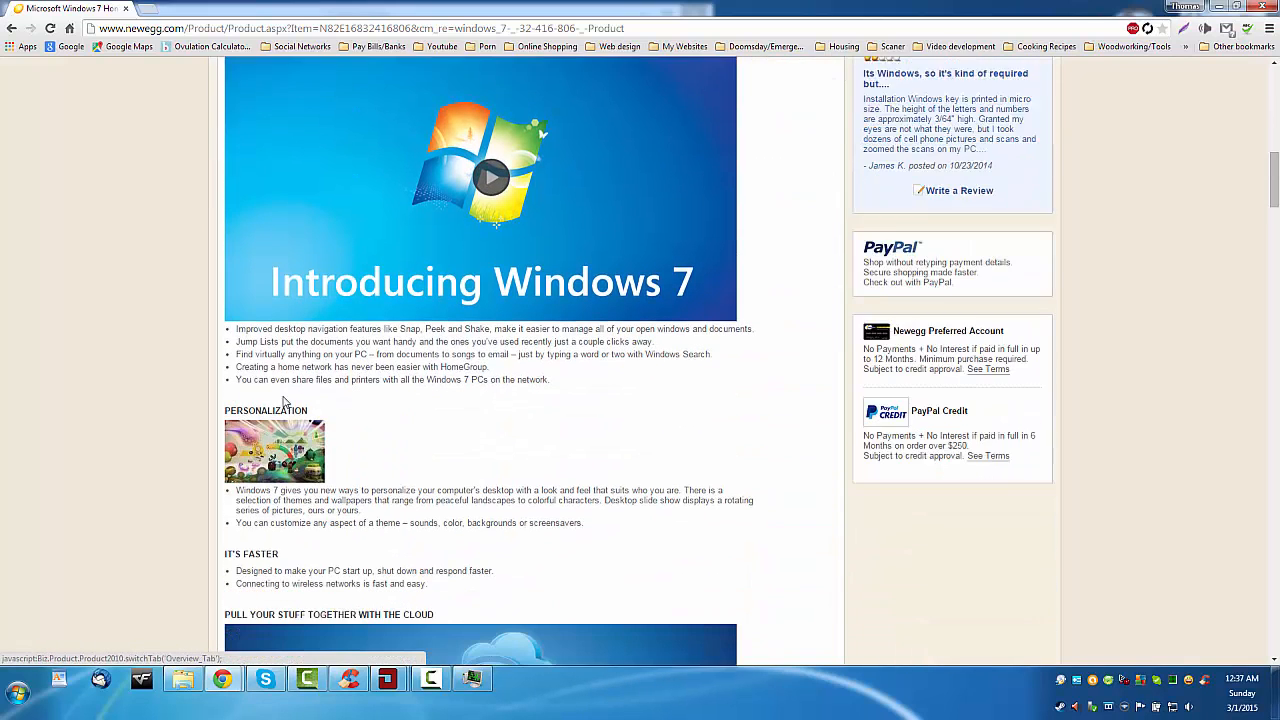
scroll(453, 418, down, 6)
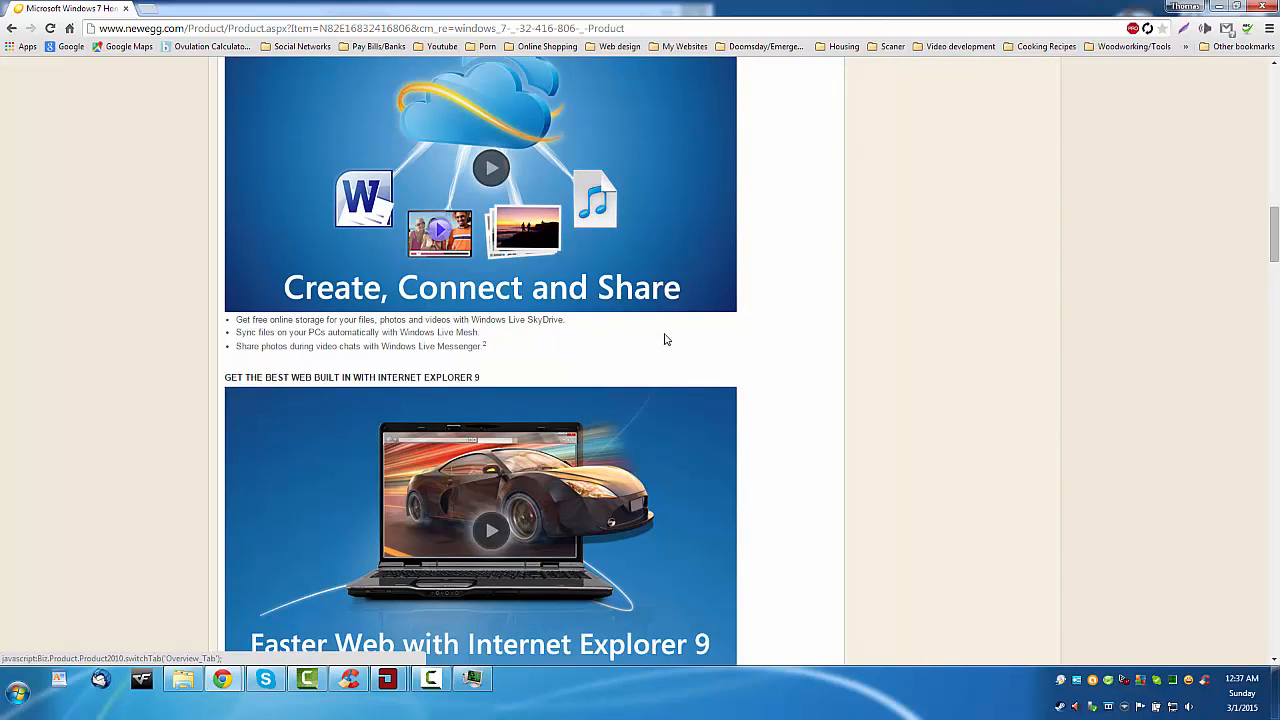
scroll(433, 613, down, 7)
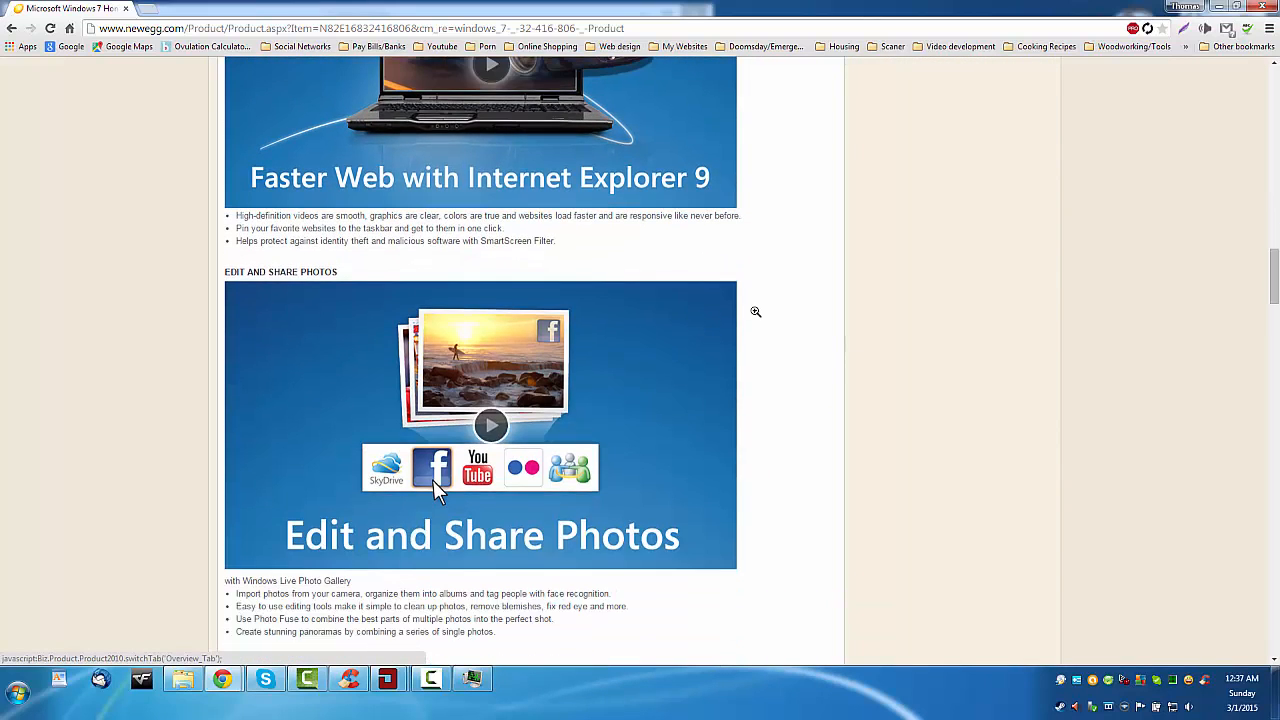
scroll(755, 311, down, 7)
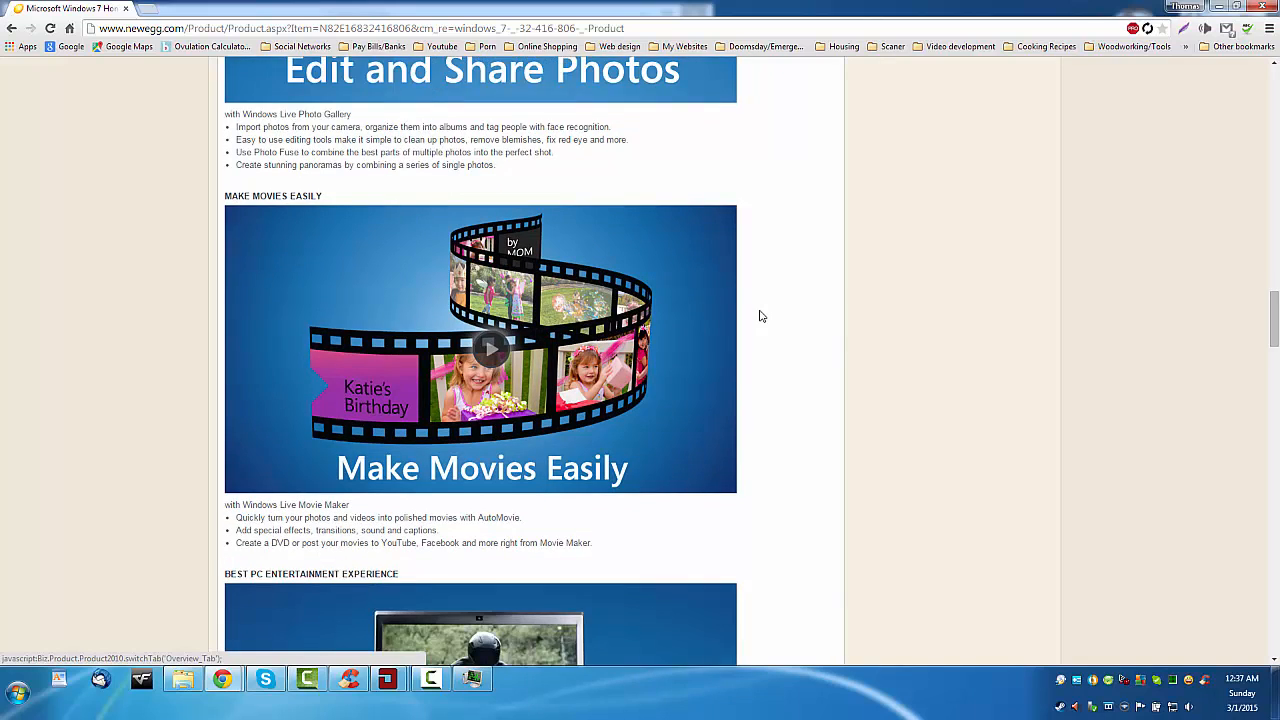
scroll(760, 316, down, 1)
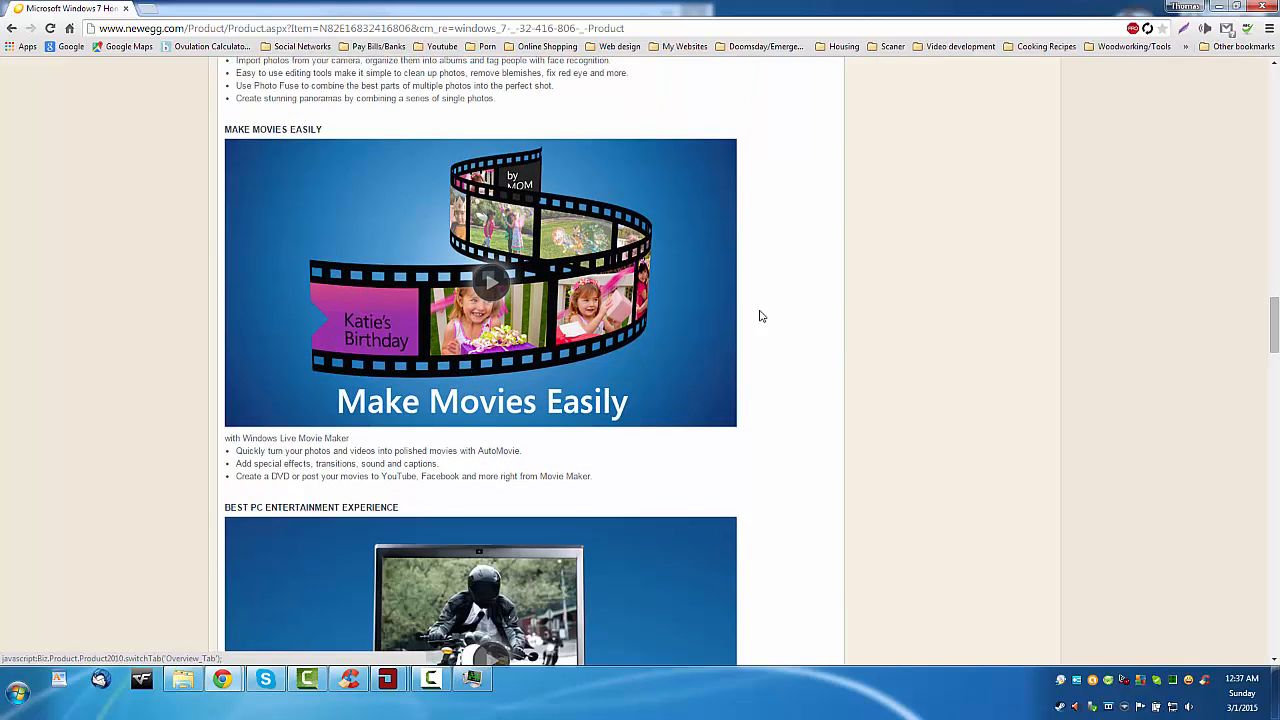
scroll(760, 316, down, 5)
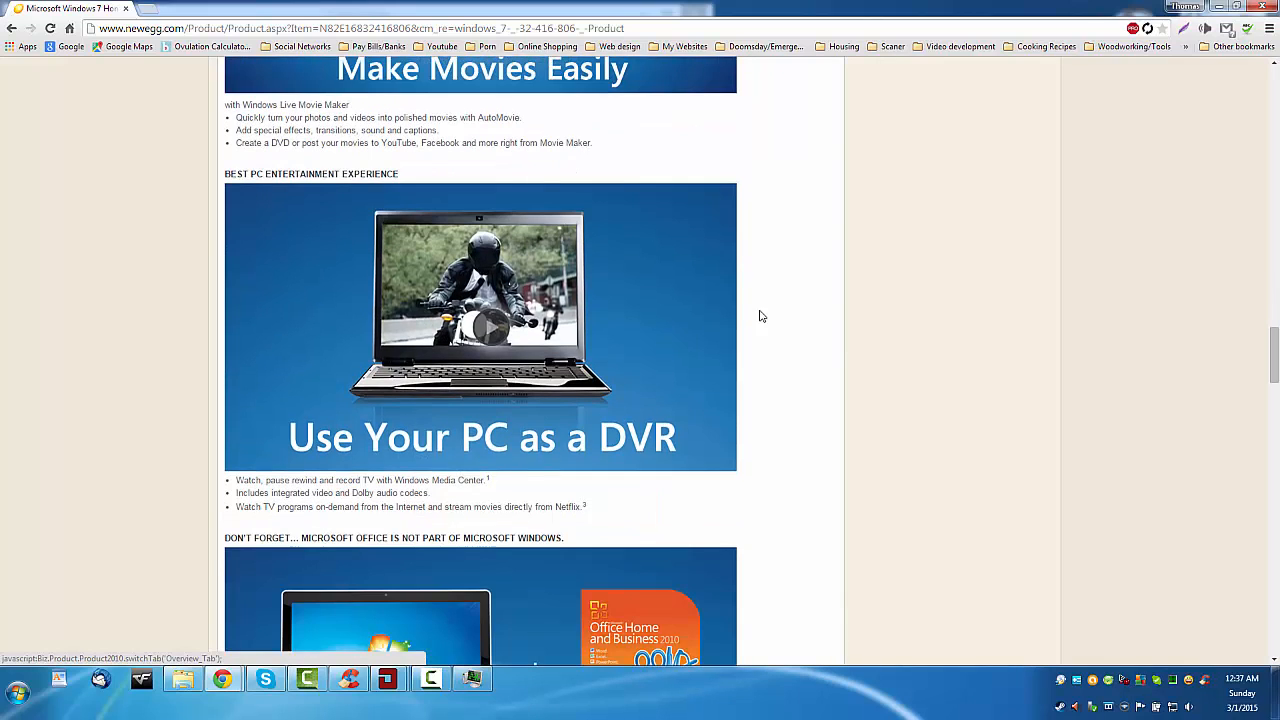
scroll(760, 316, down, 7)
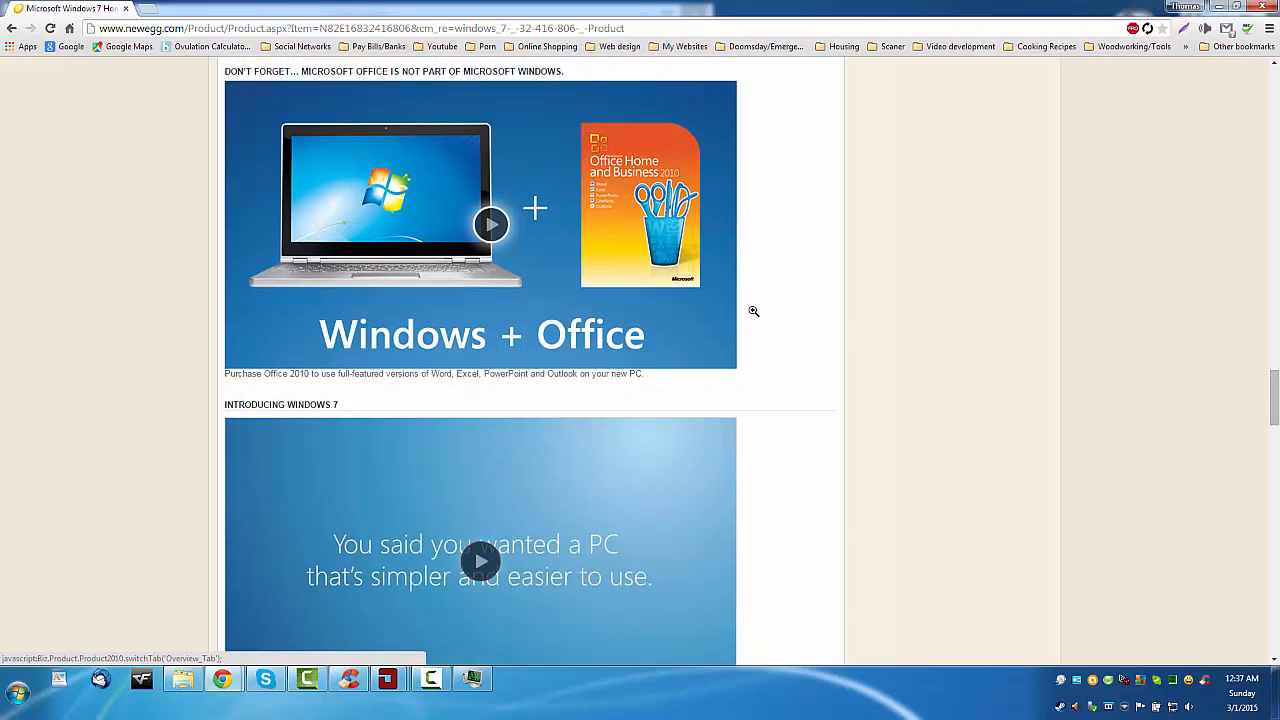
scroll(754, 311, down, 9)
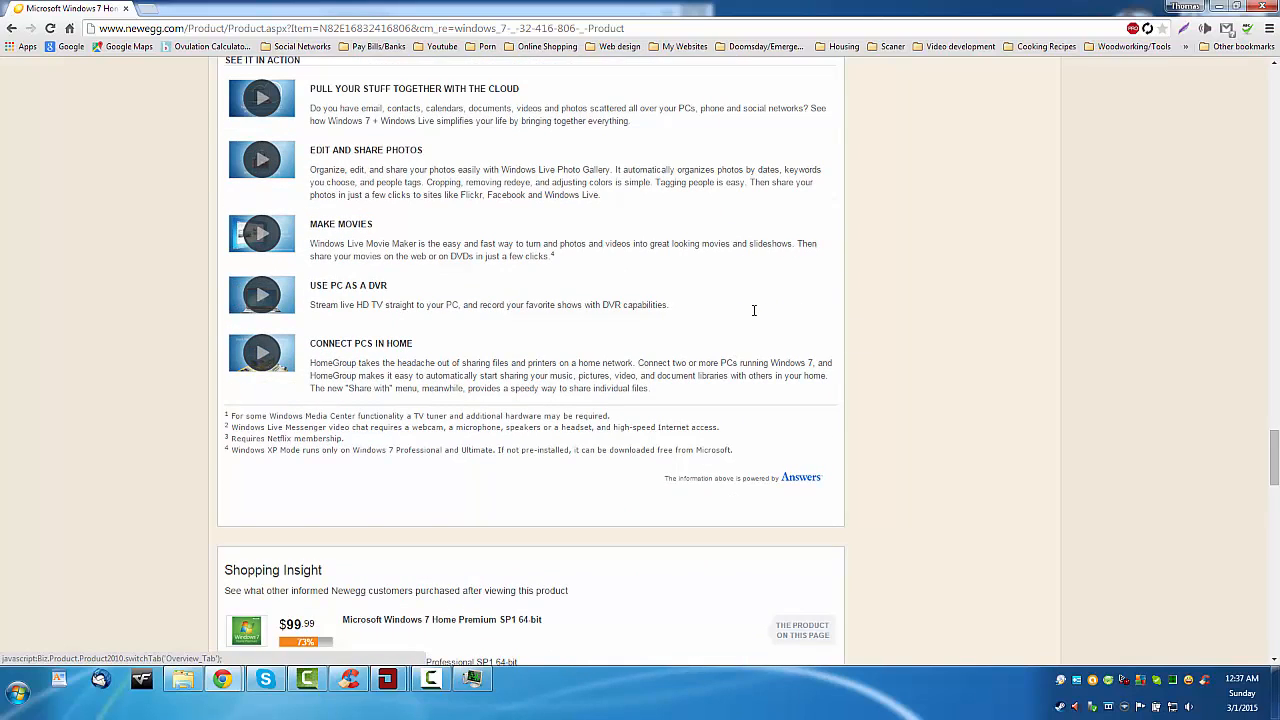
- Highlight the footnotes below the Windows 7 feature descriptions and continue to the Shopping Insight section
scroll(754, 311, down, 1)
scroll(754, 311, up, 3)
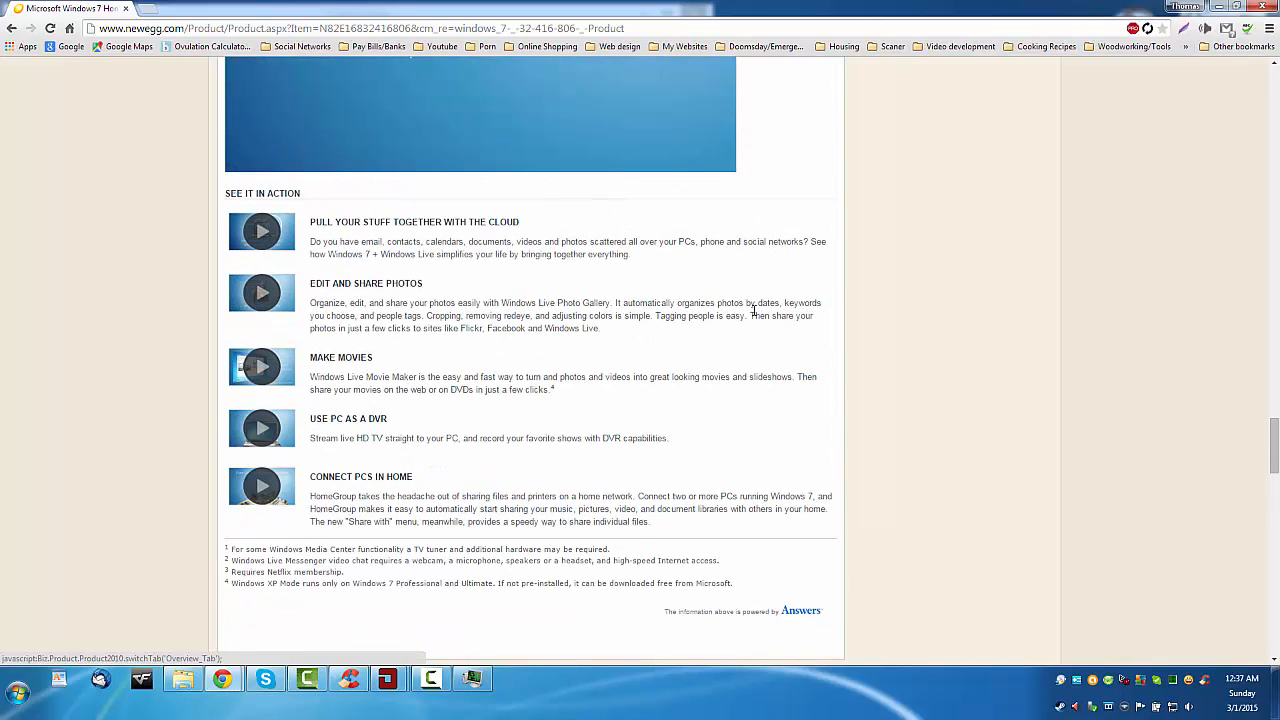
drag(302, 545, 741, 565)
scroll(742, 563, down, 3)
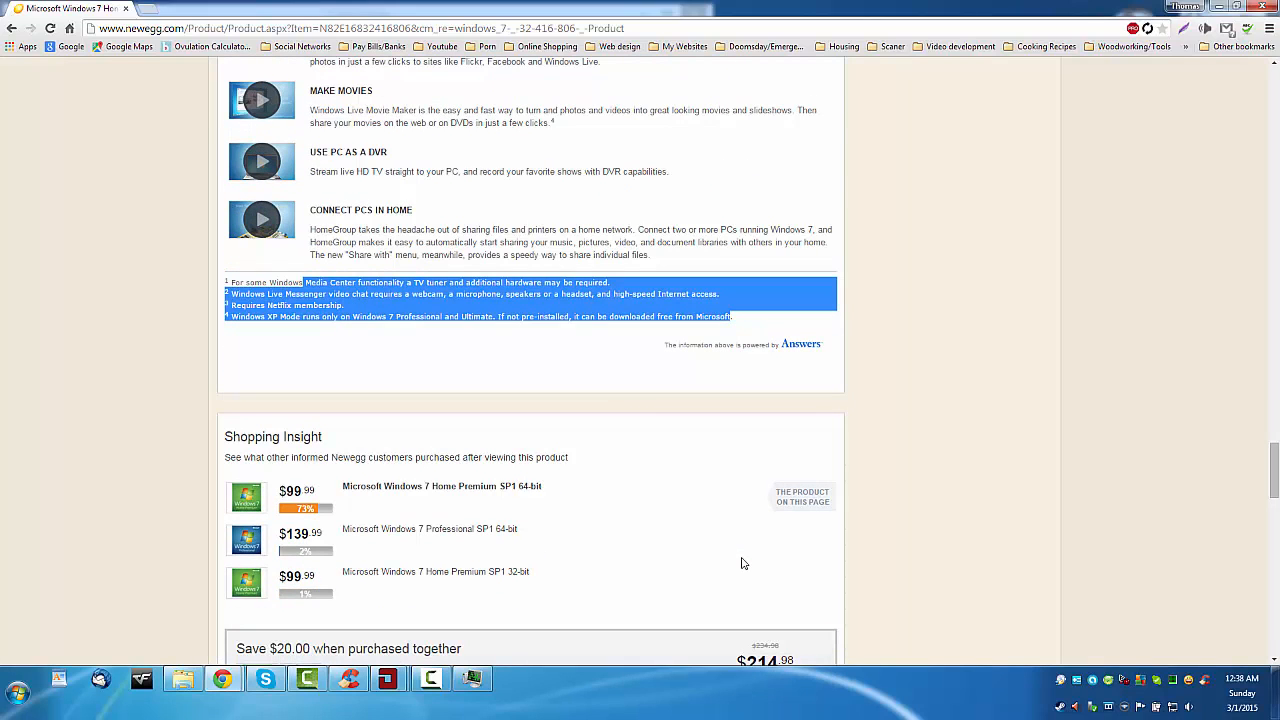
- Open the Microsoft Windows 7 Professional SP1 64-bit product and examine its features and system requirements
click(450, 531)
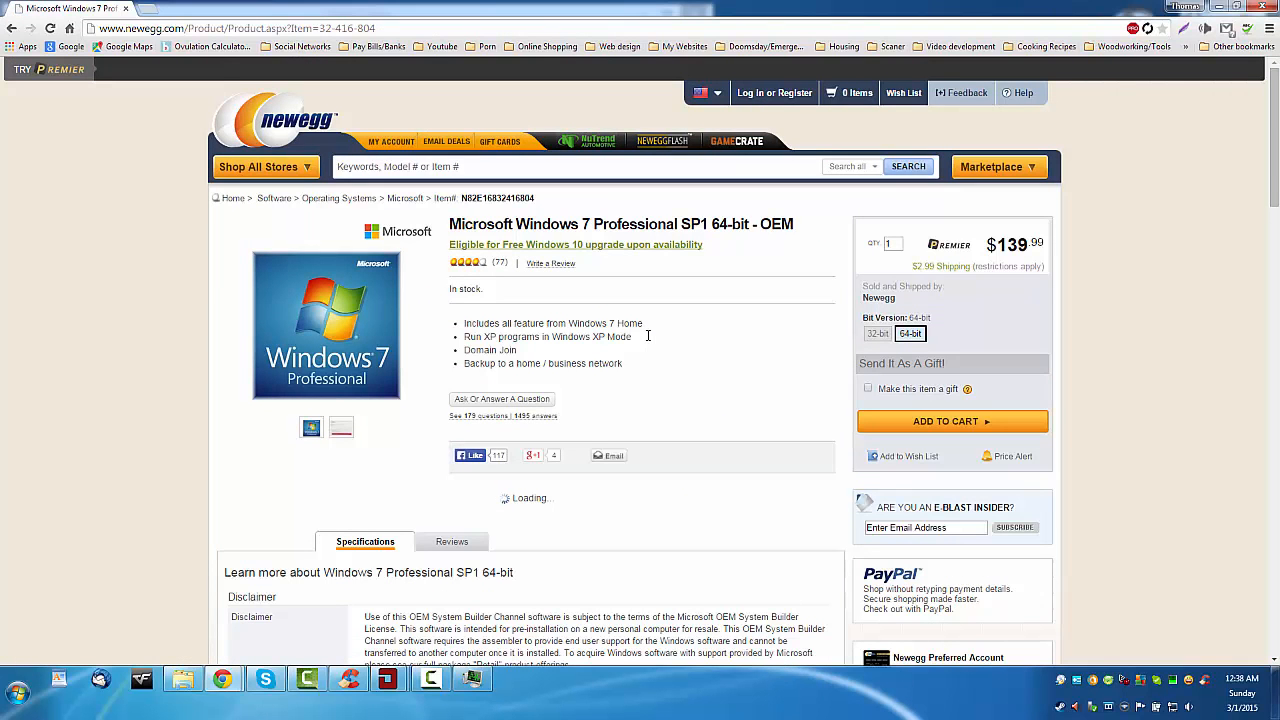
scroll(648, 336, down, 3)
scroll(407, 430, down, 3)
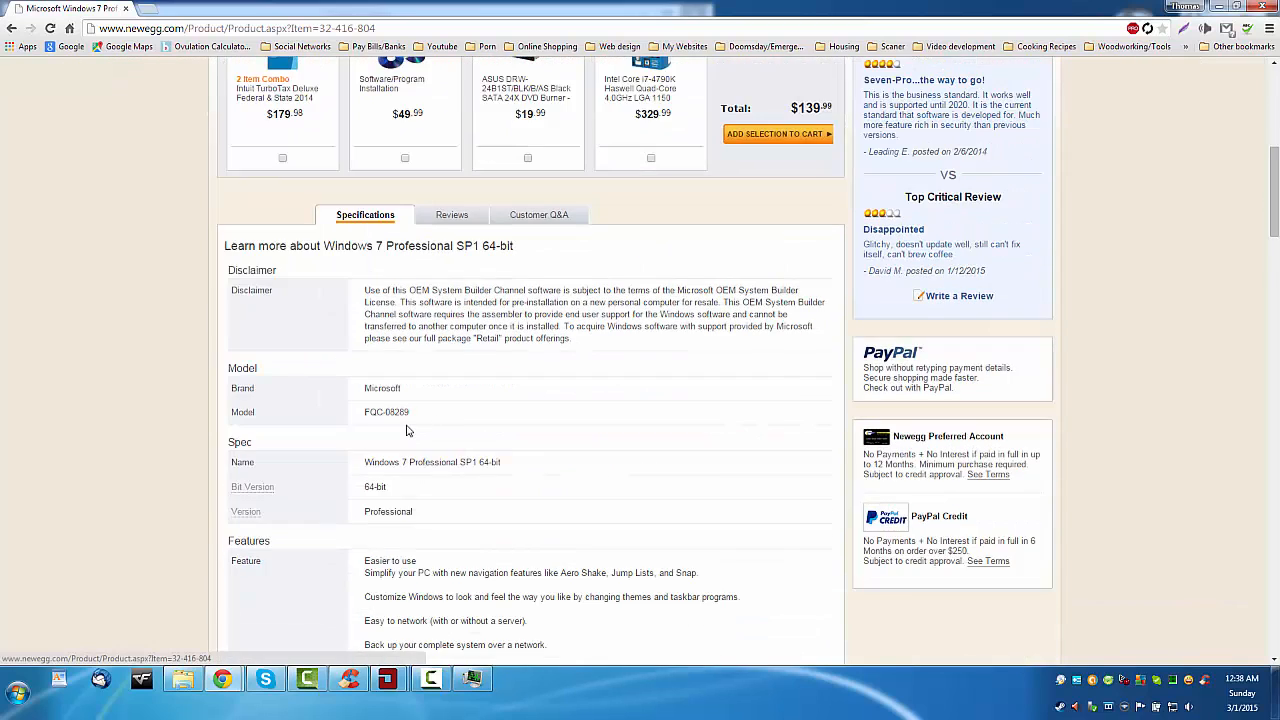
scroll(407, 430, up, 5)
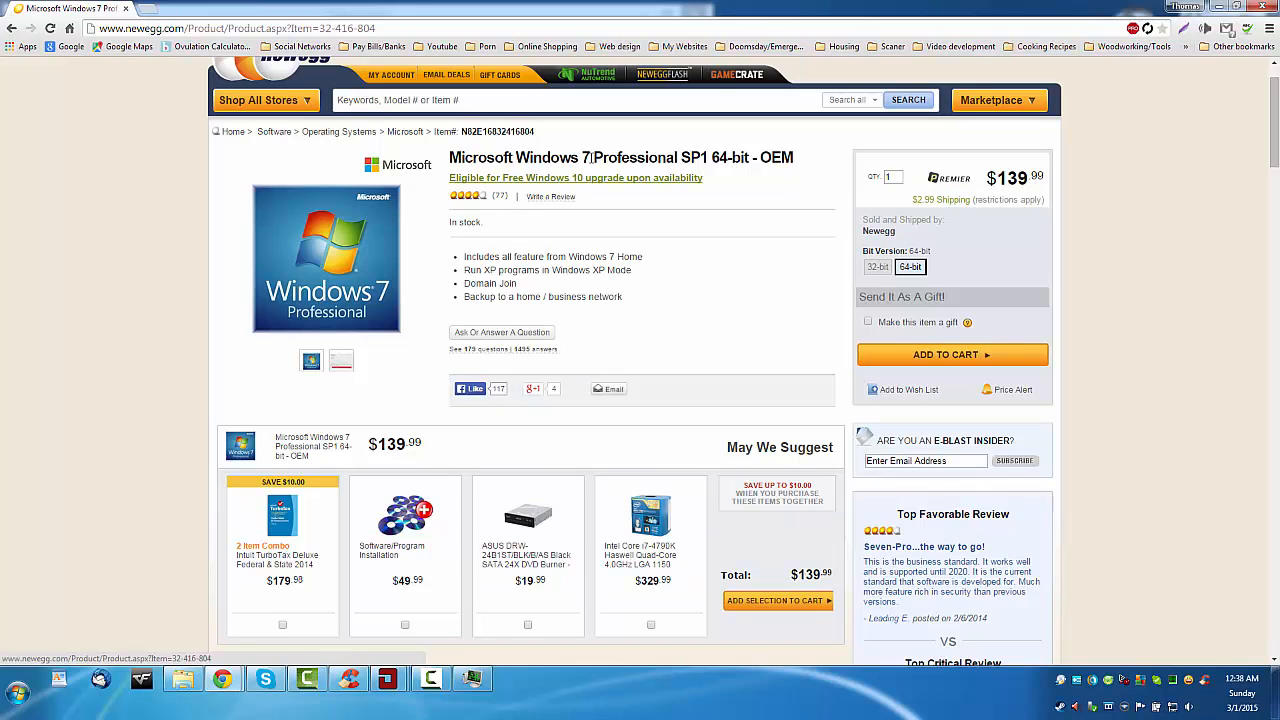
scroll(503, 280, down, 5)
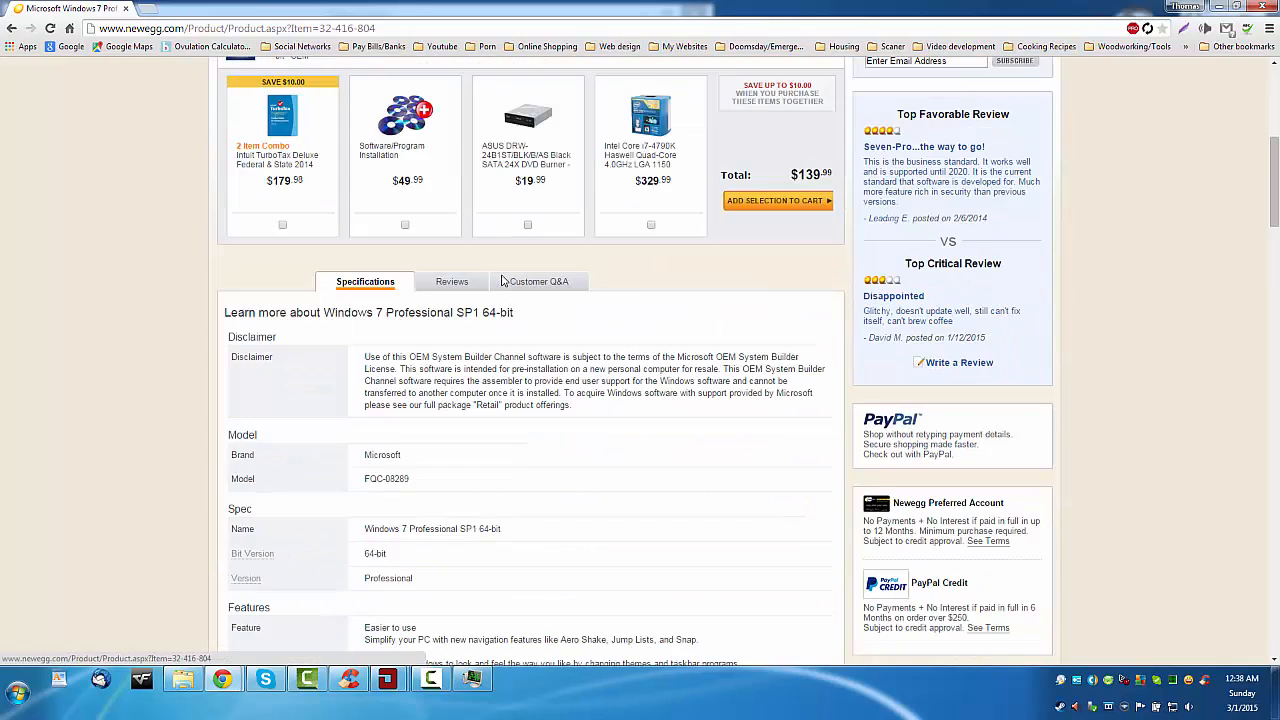
scroll(503, 280, down, 3)
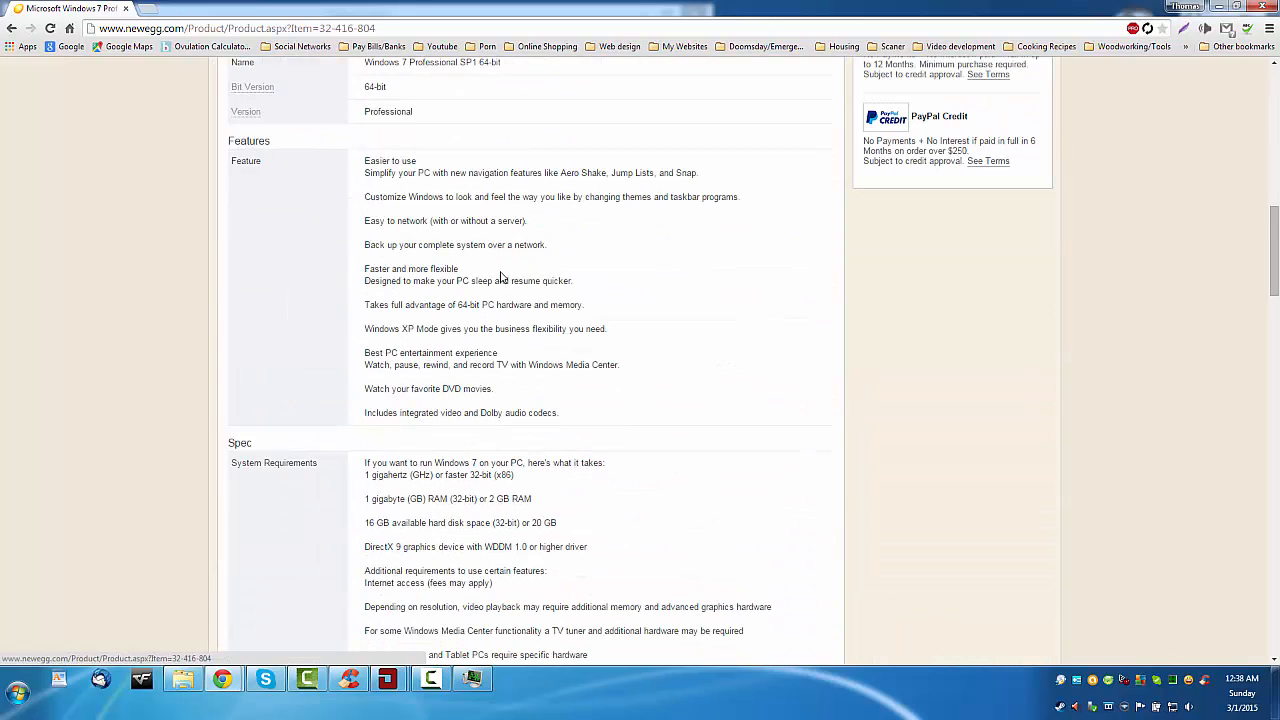
scroll(503, 280, down, 3)
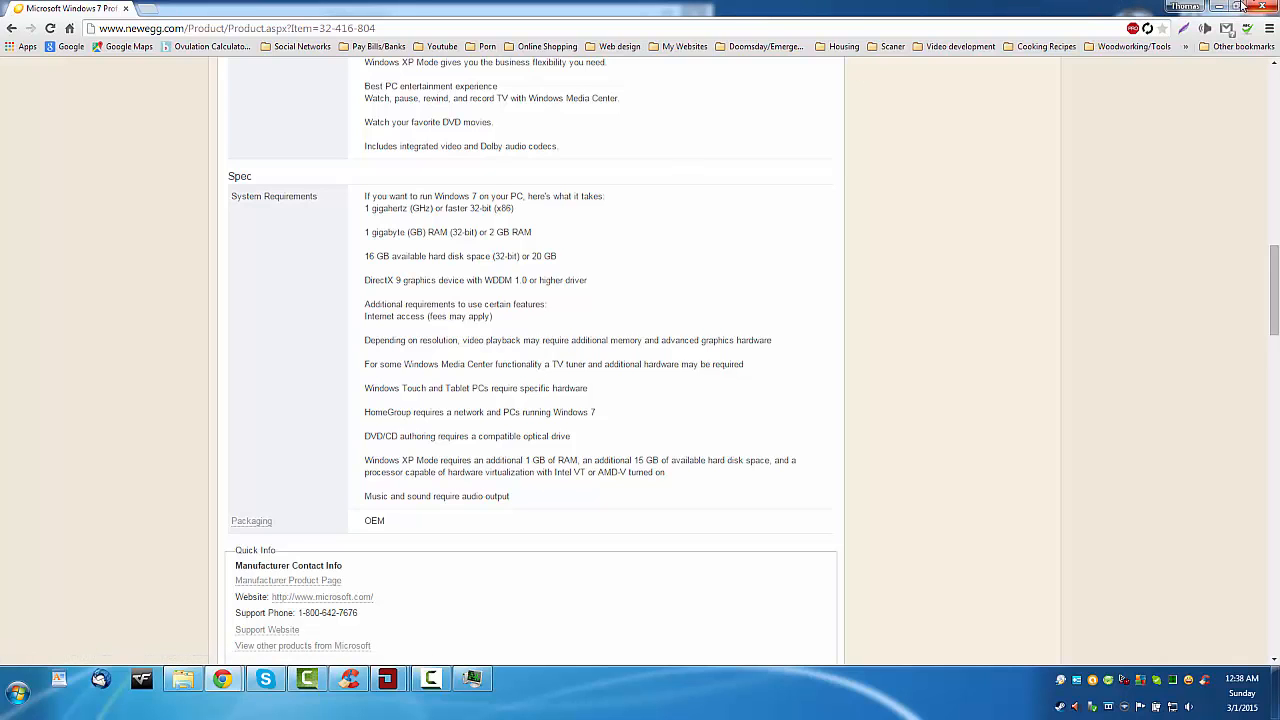
key(Home)
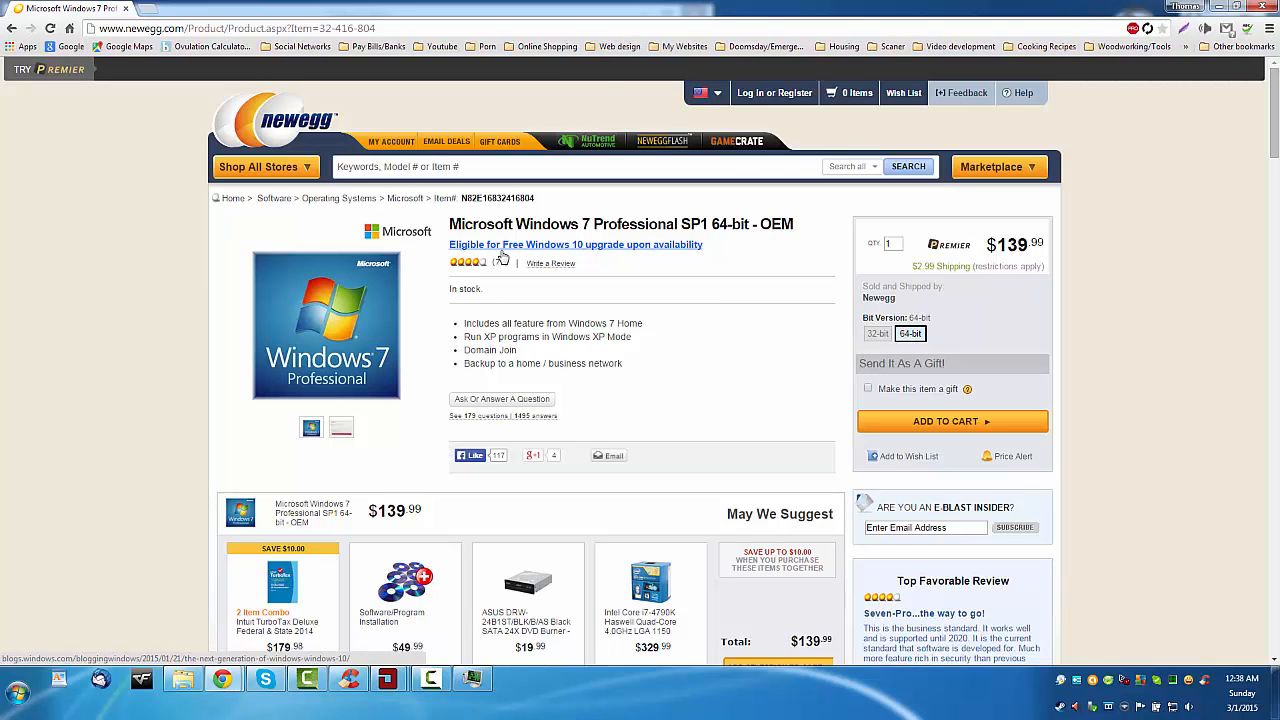
- Return to the Windows 7 Home Premium SP1 64-bit product page, look it over, and close the browser
click(795, 366)
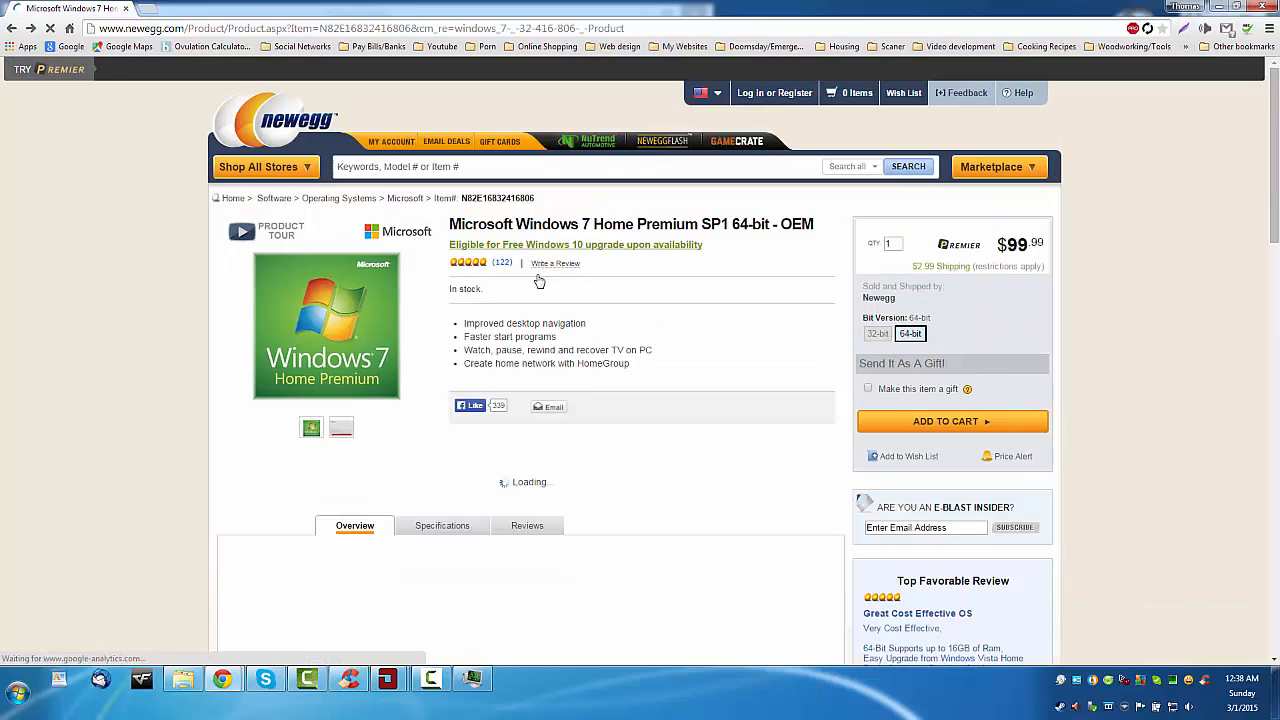
scroll(493, 252, down, 10)
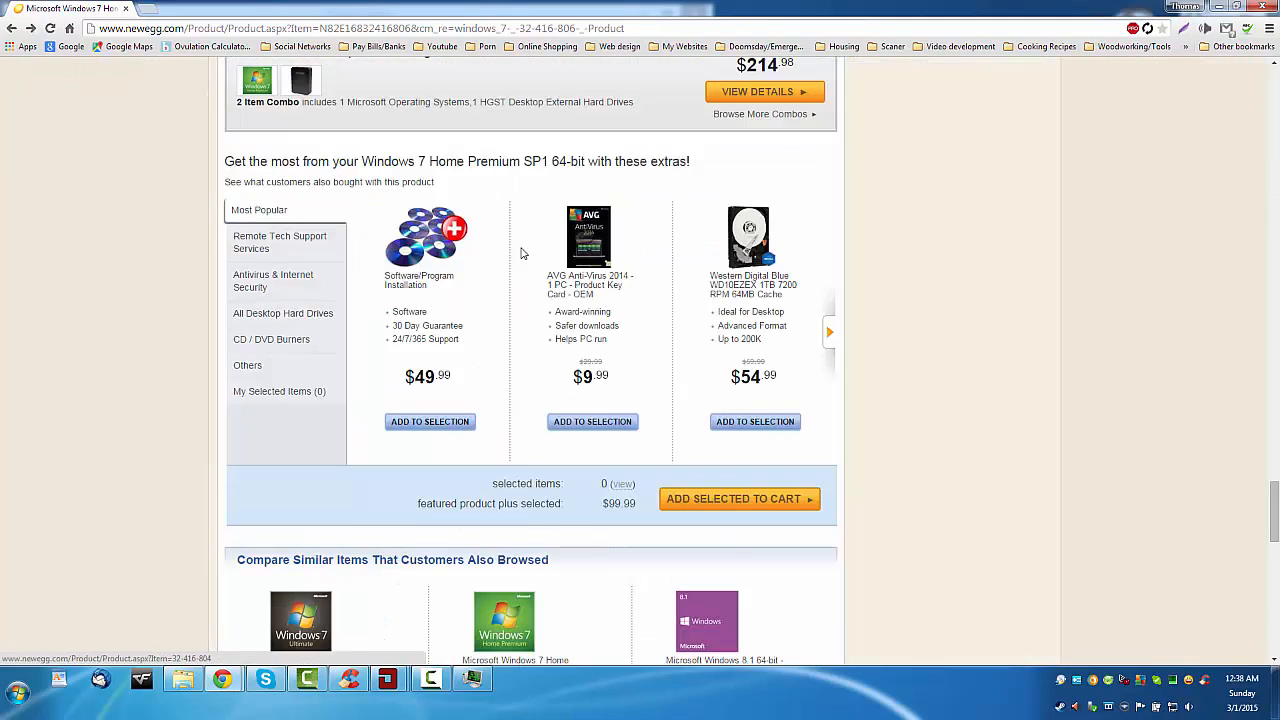
scroll(549, 255, up, 15)
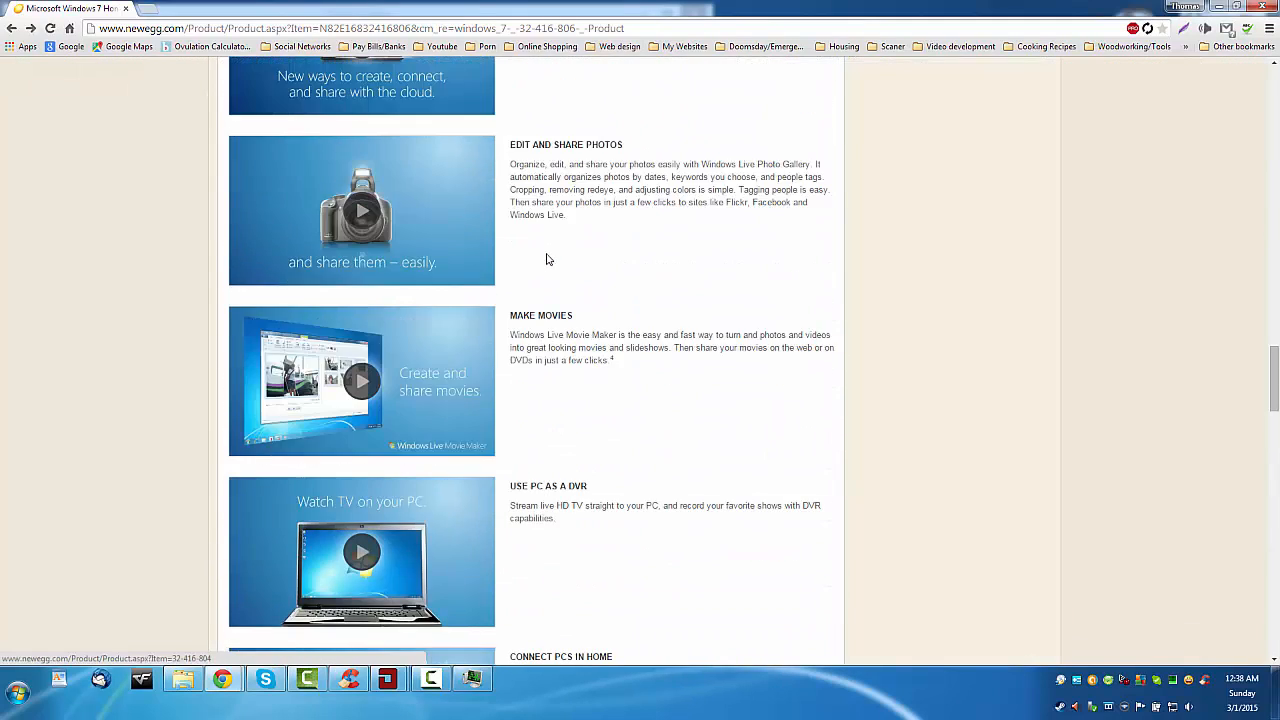
scroll(540, 257, up, 10)
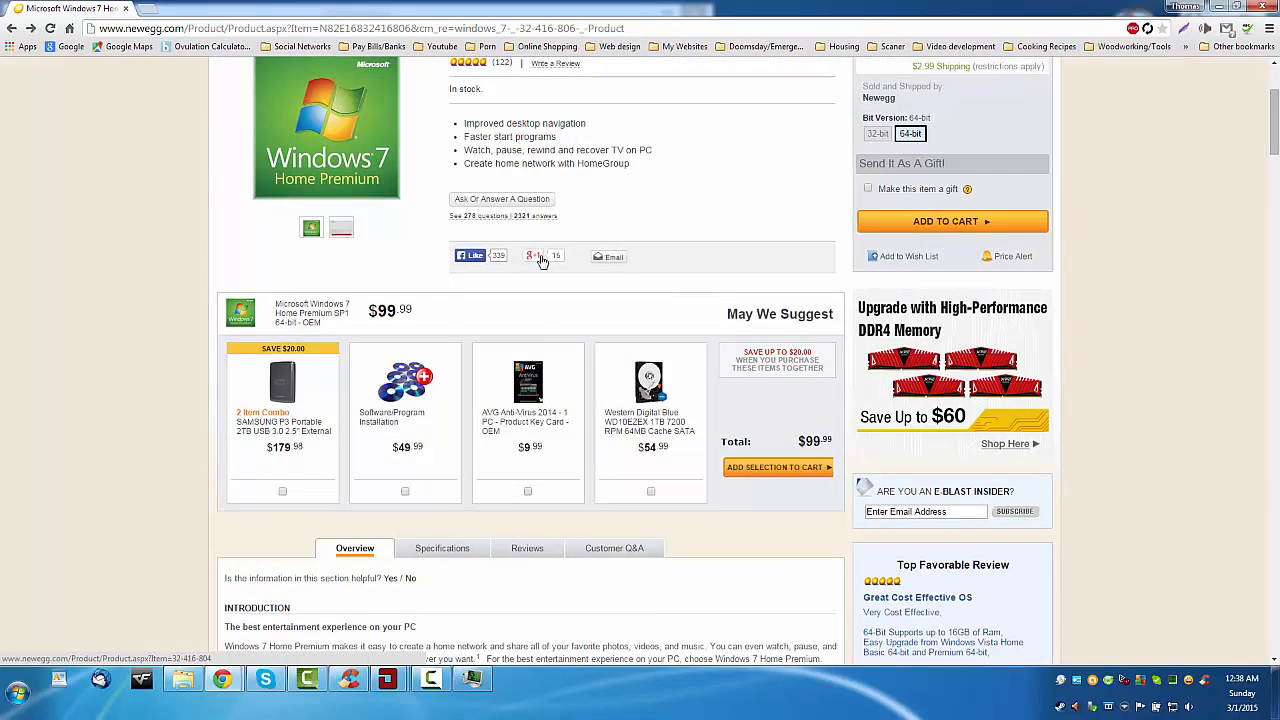
click(1268, 7)
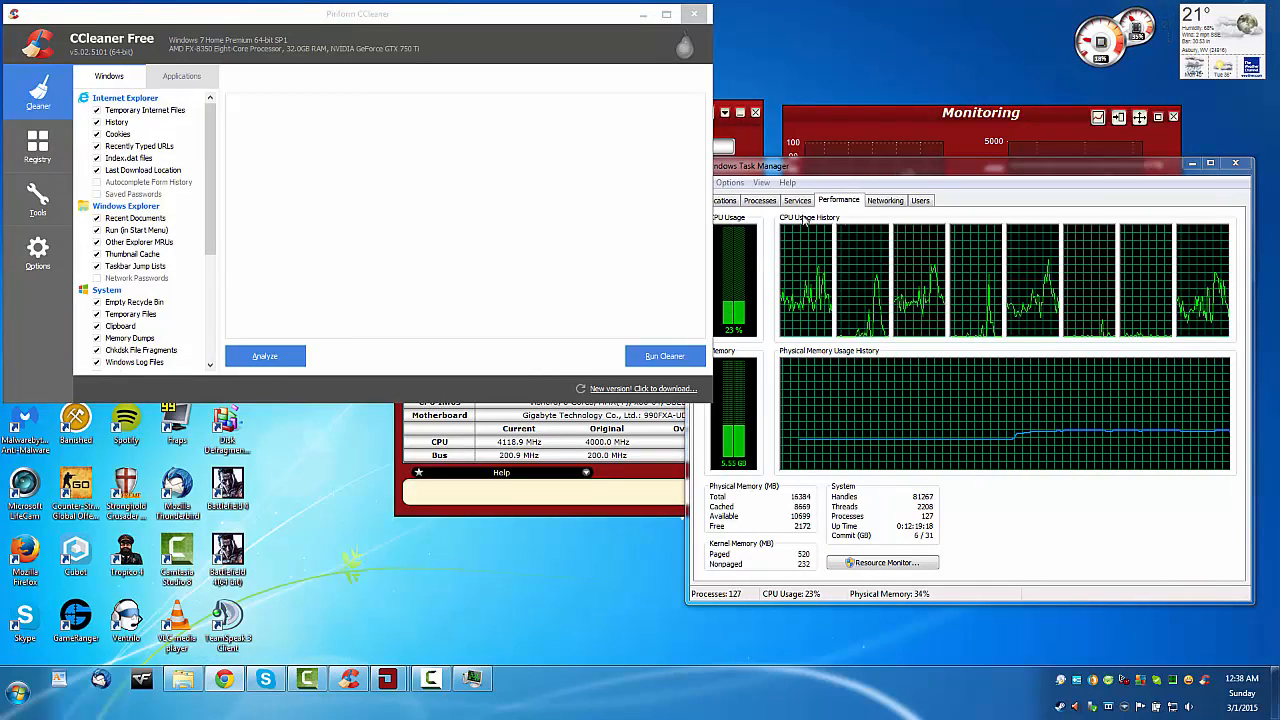
- Bring OCCT to the front and restart Windows Task Manager to view the CPU and memory usage graphs
click(928, 193)
click(1236, 163)
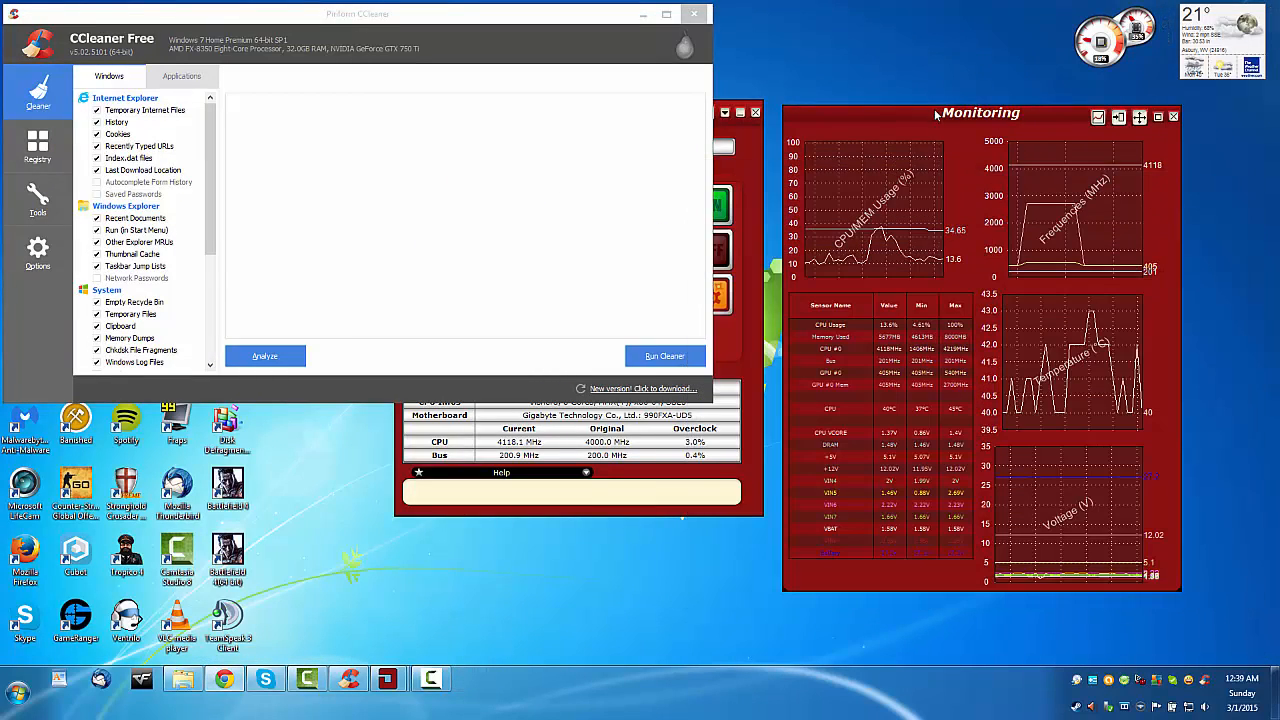
click(757, 143)
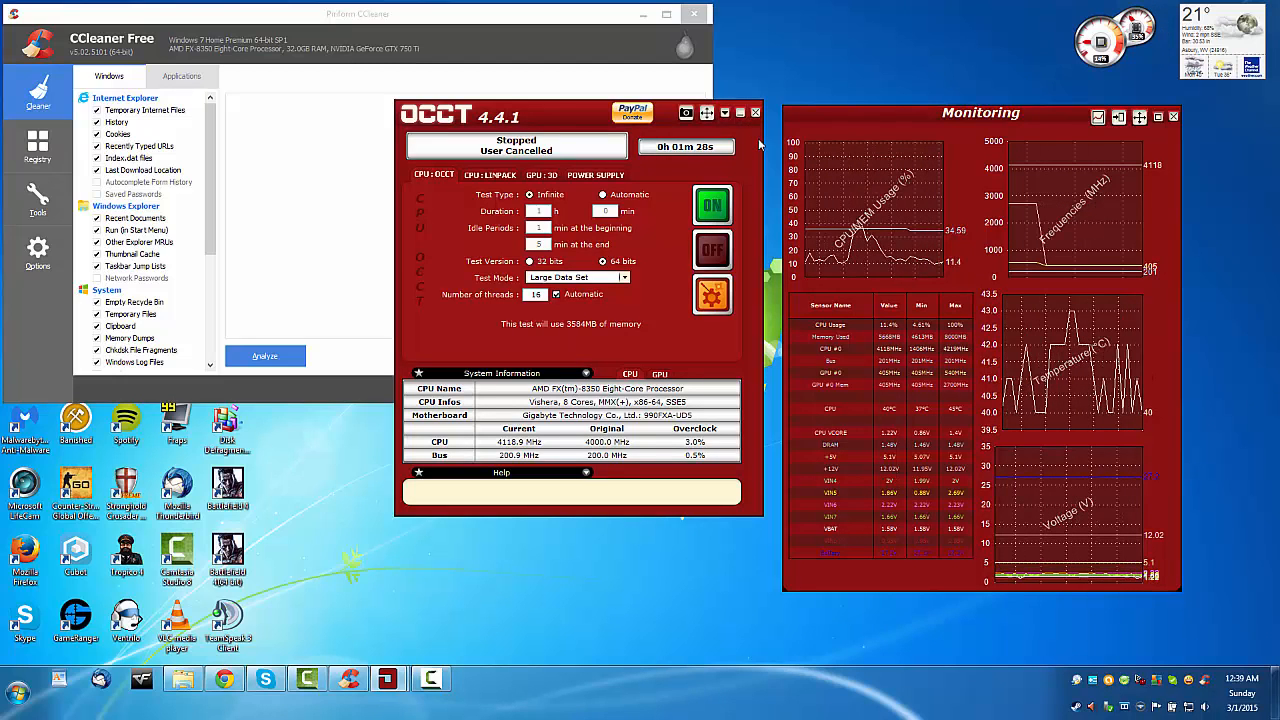
right_click(506, 694)
click(547, 645)
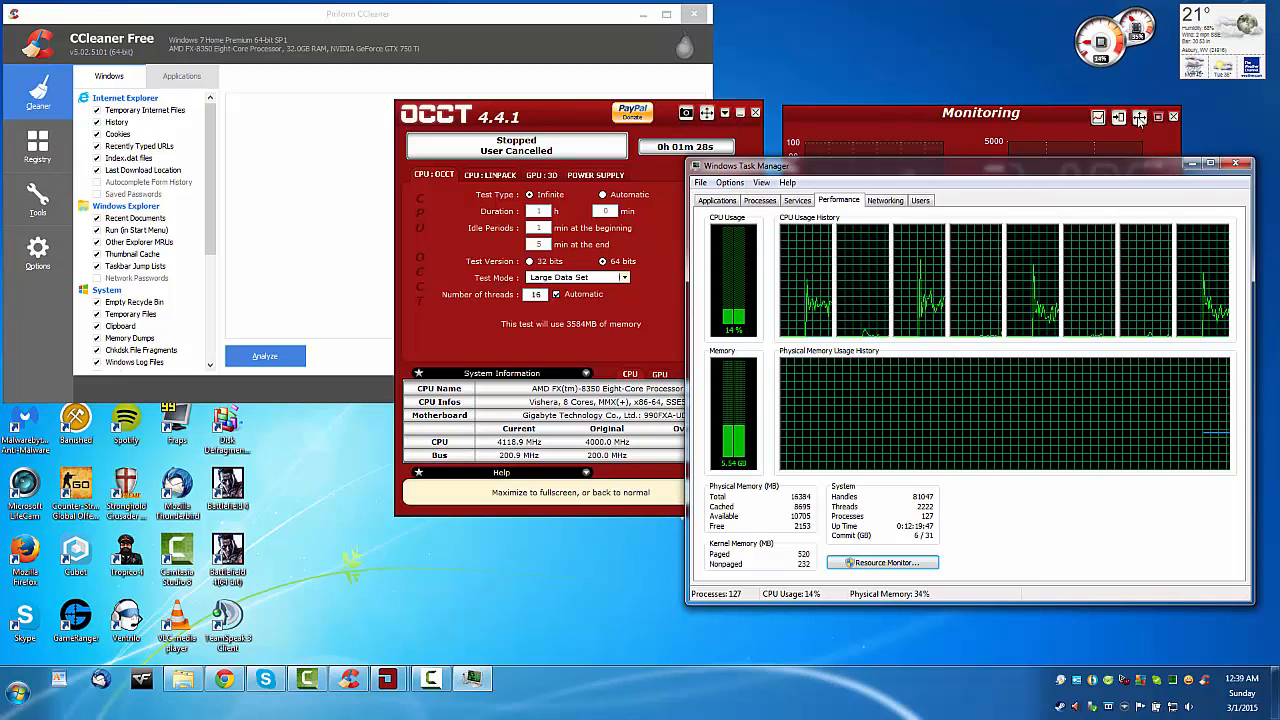
- Close OCCT and Task Manager, leaving the CCleaner window moved towards the centre of the desktop
click(755, 112)
drag(199, 5, 527, 22)
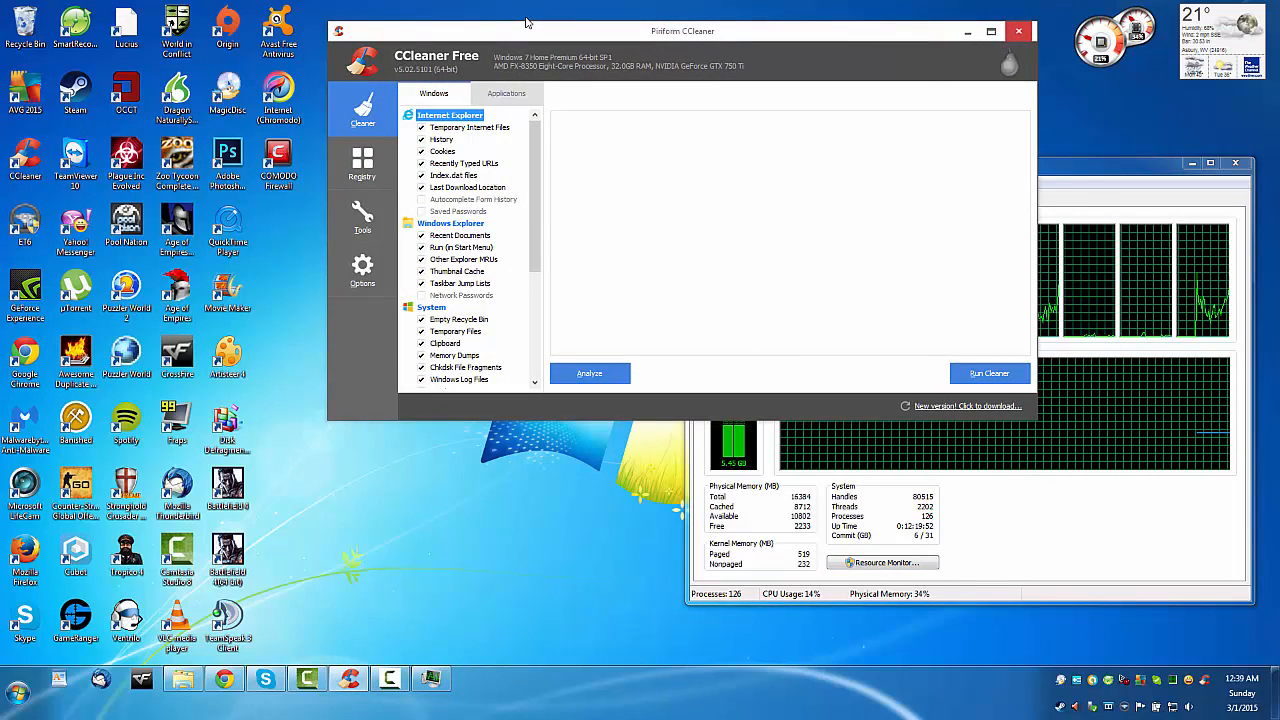
click(1235, 162)
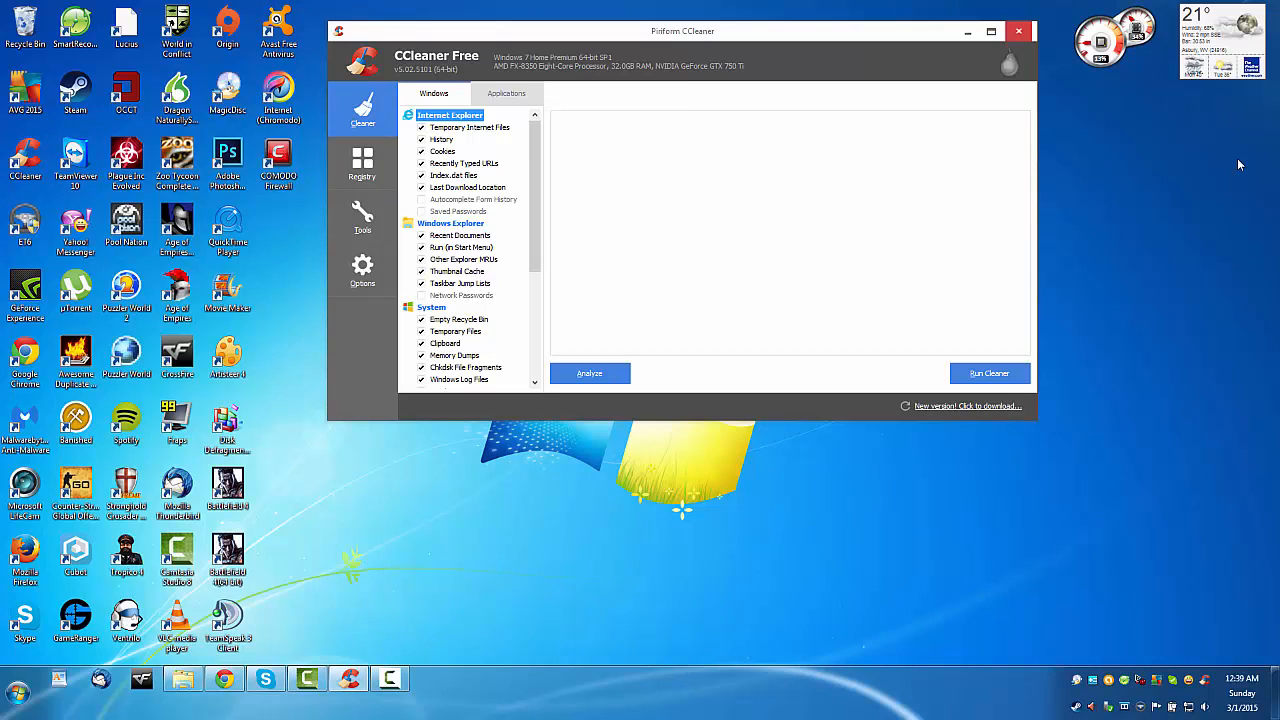
- View the registry cleaner categories in CCleaner and close the program
mouse_move(535, 196)
mouse_down()
mouse_move(535, 301)
mouse_move(535, 196)
mouse_up()
click(362, 163)
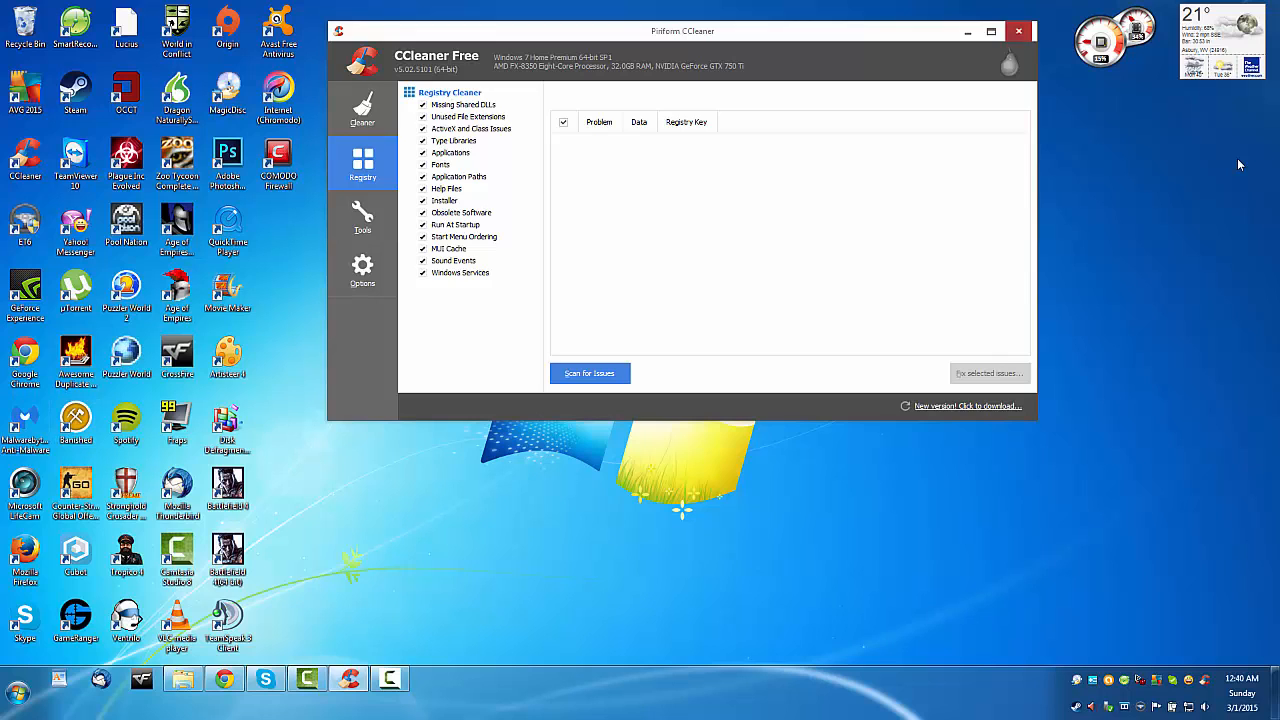
key(alt+F4)
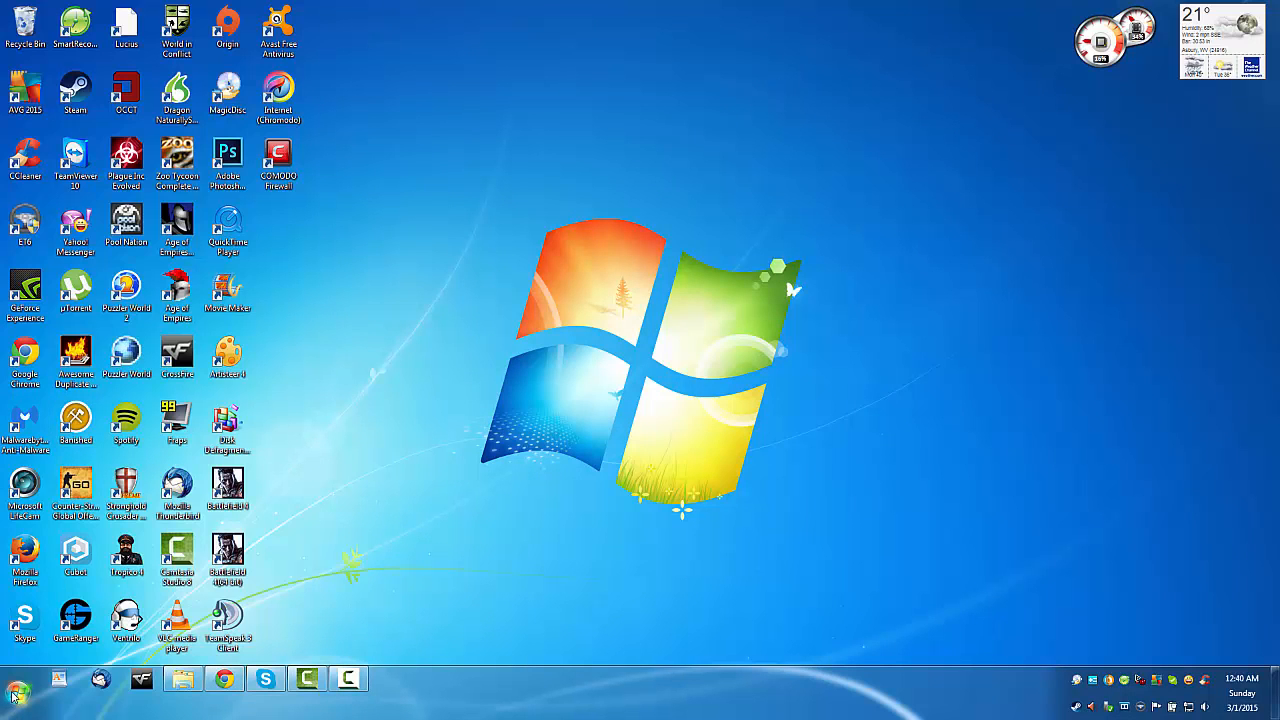
- Open the Computer window maximized and collapse the Main (E:) and Junk (J:) drives in the folder tree
click(17, 692)
click(205, 495)
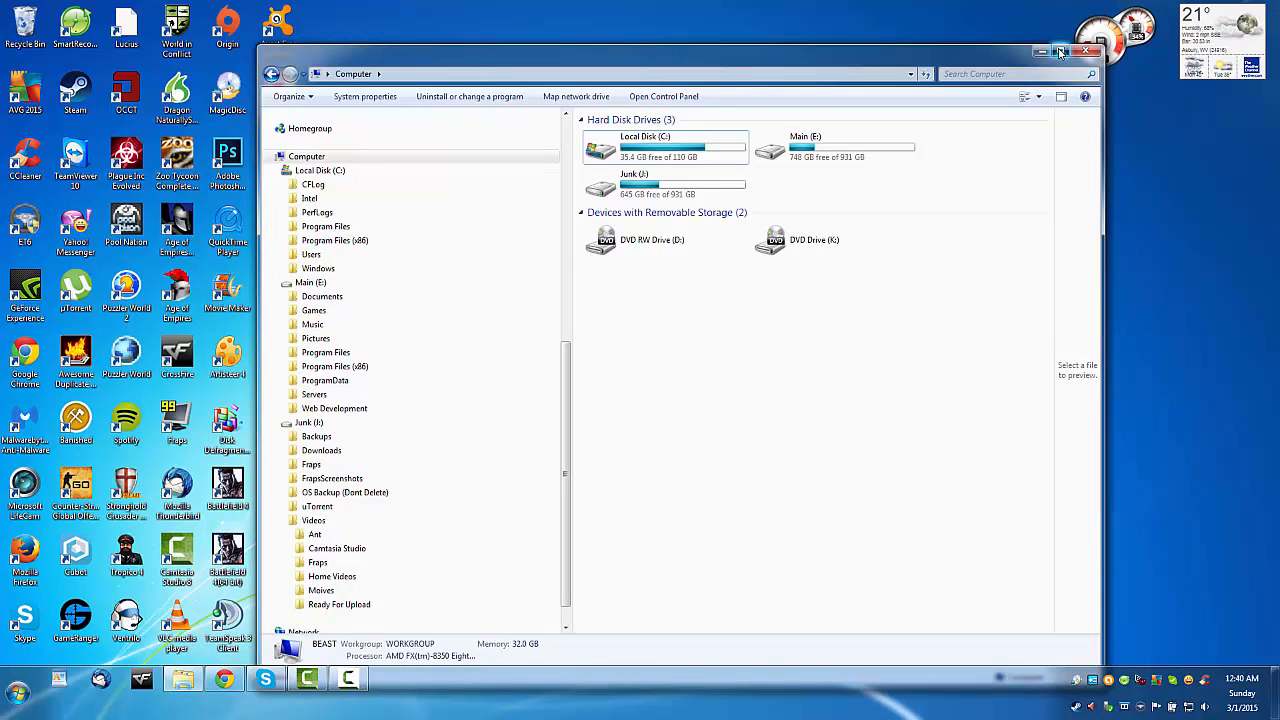
click(1060, 52)
scroll(14, 125, up, 2)
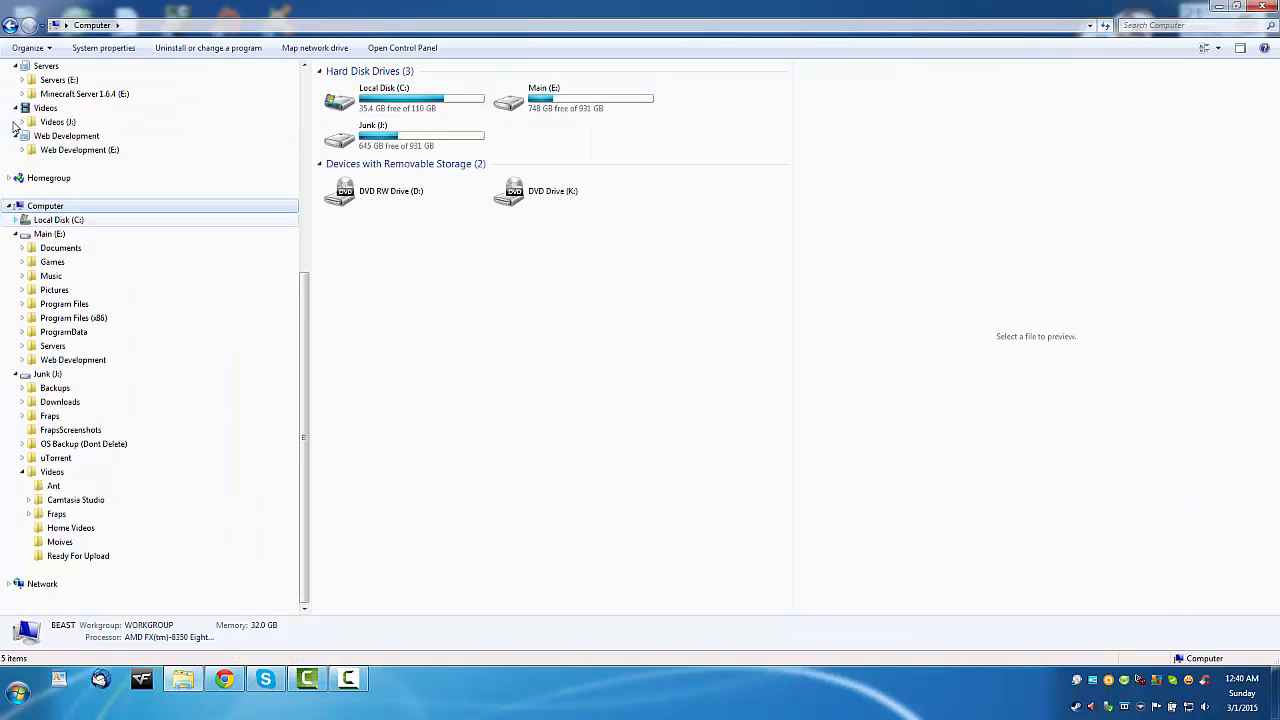
click(15, 233)
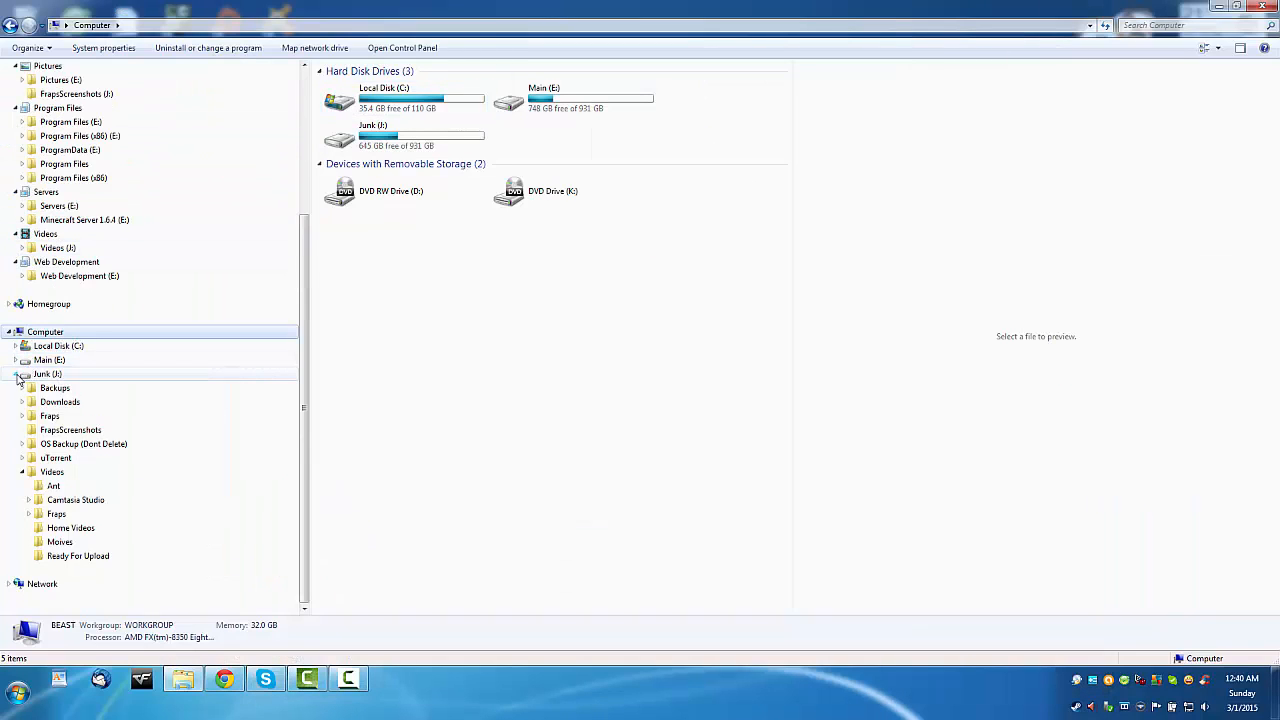
click(16, 374)
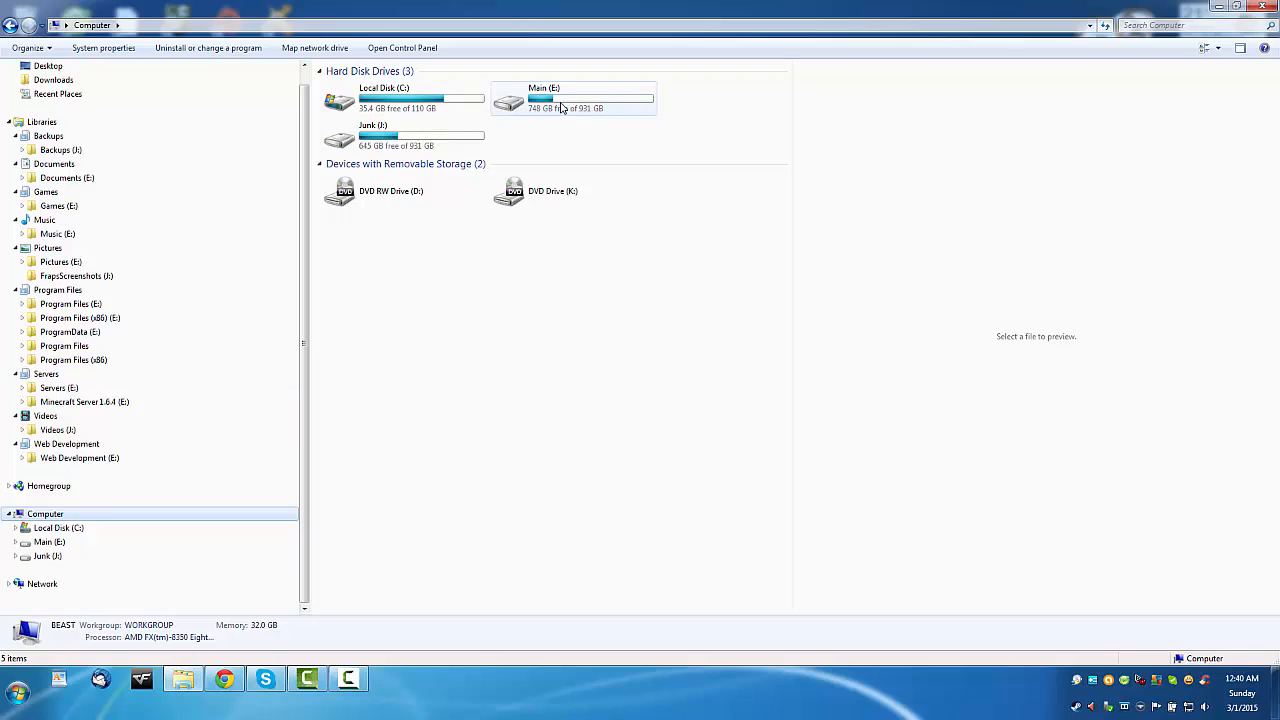
- Select Local Disk (C:), expand it, and view the contents of its Program Files and Program Files (x86) folders
mouse_move(392, 143)
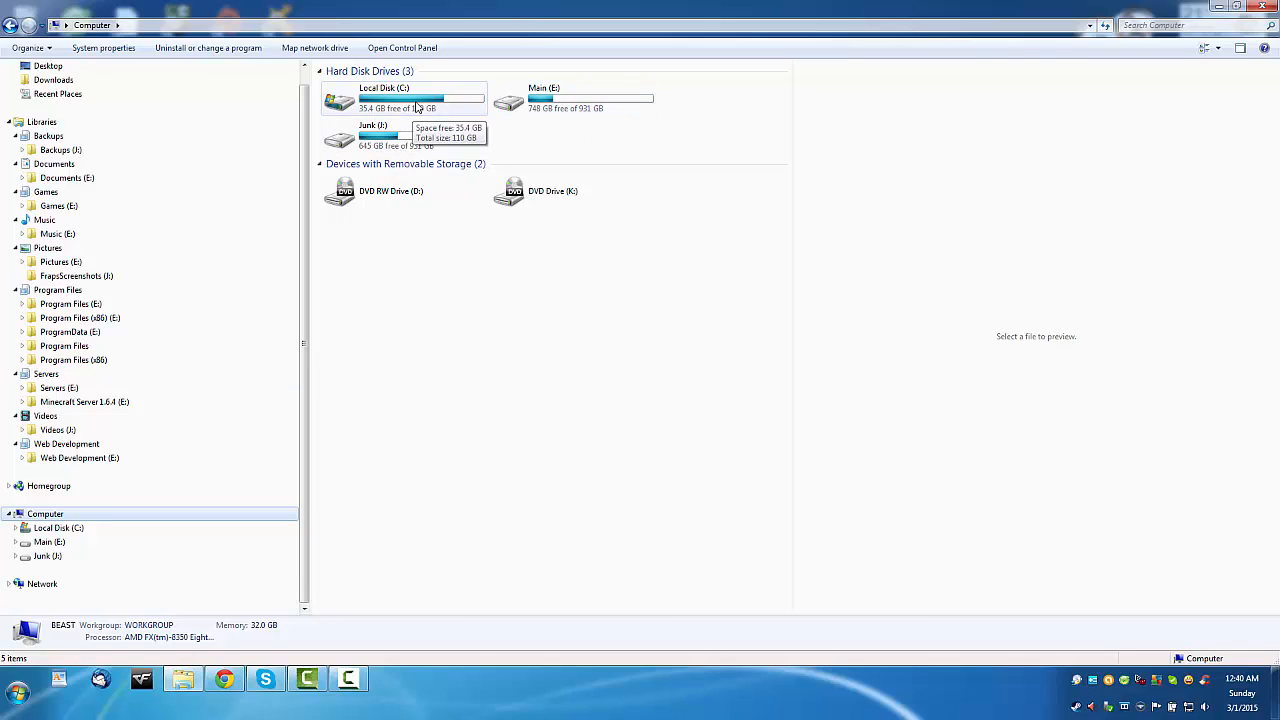
click(417, 107)
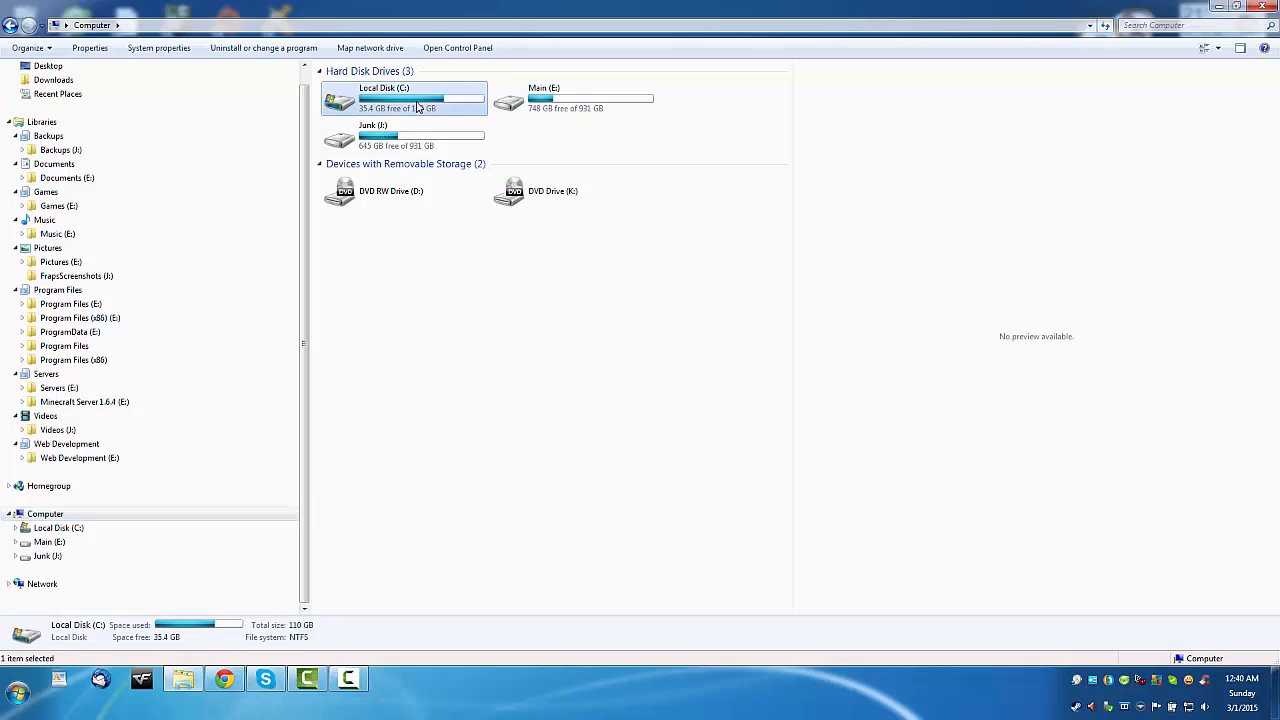
click(16, 529)
click(83, 500)
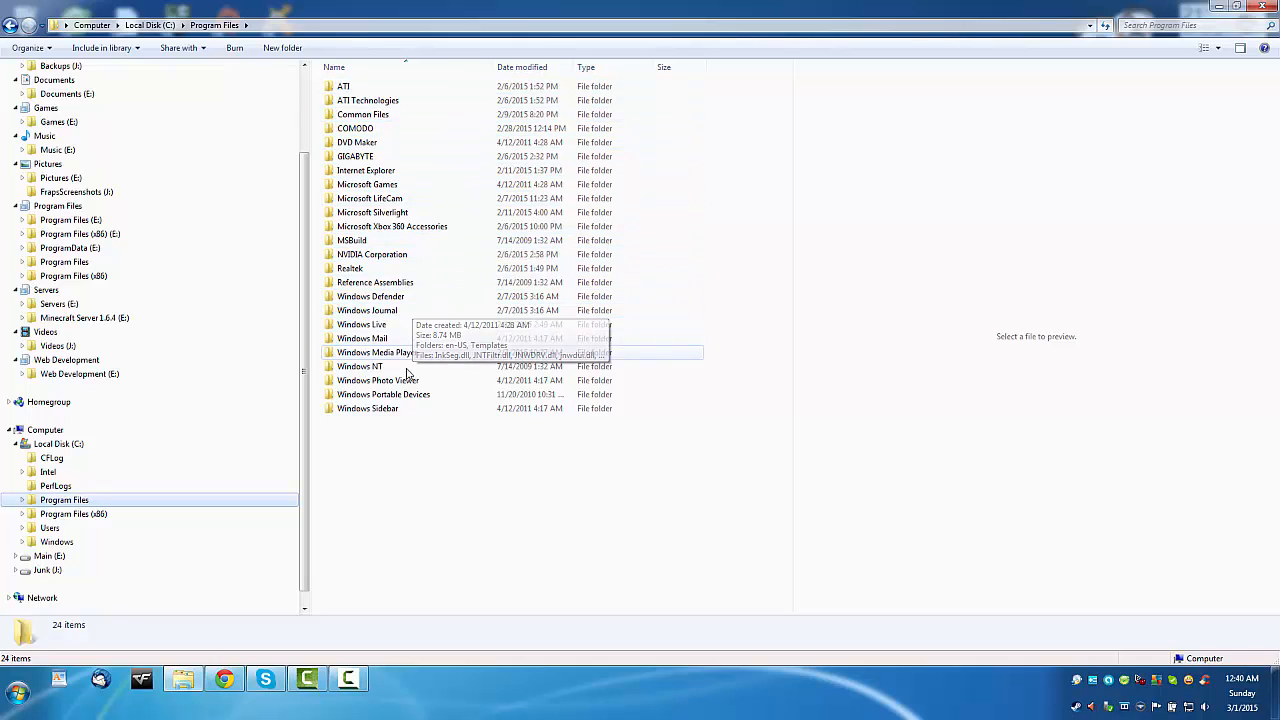
click(157, 520)
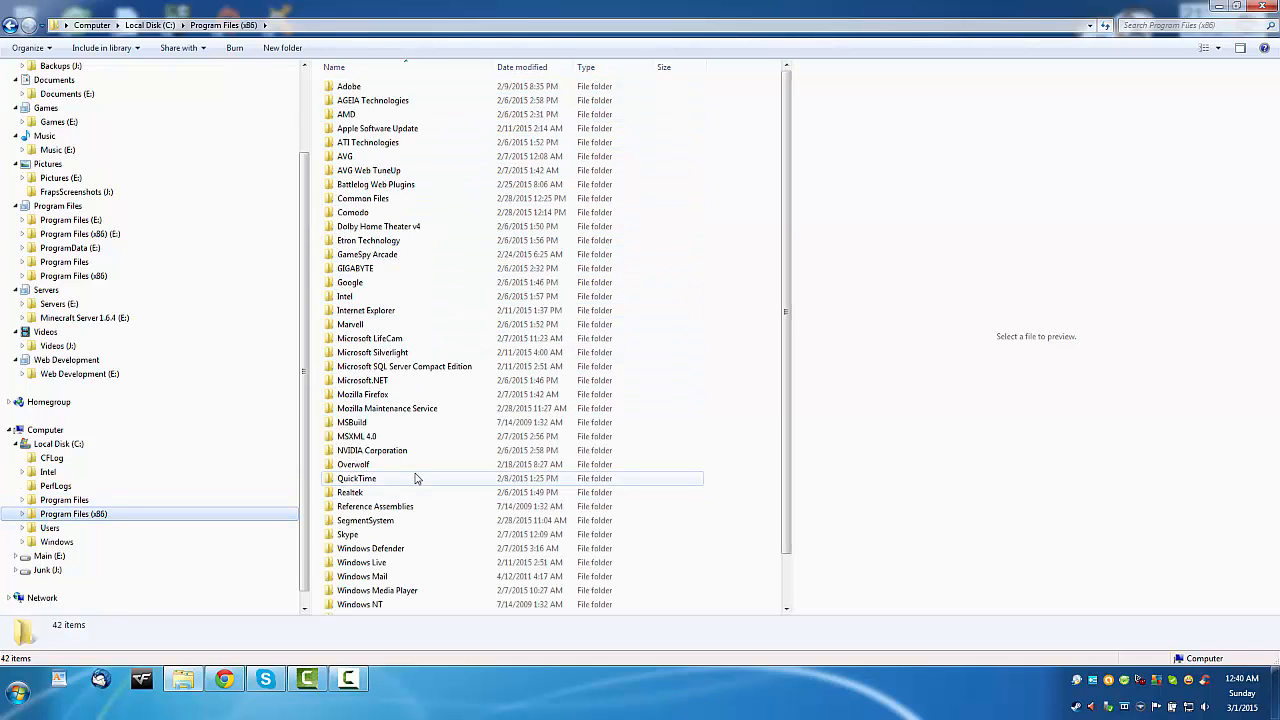
- Select the Skype folder in Program Files (x86) and look through the rest of the folder list
click(375, 538)
scroll(745, 480, down, 1)
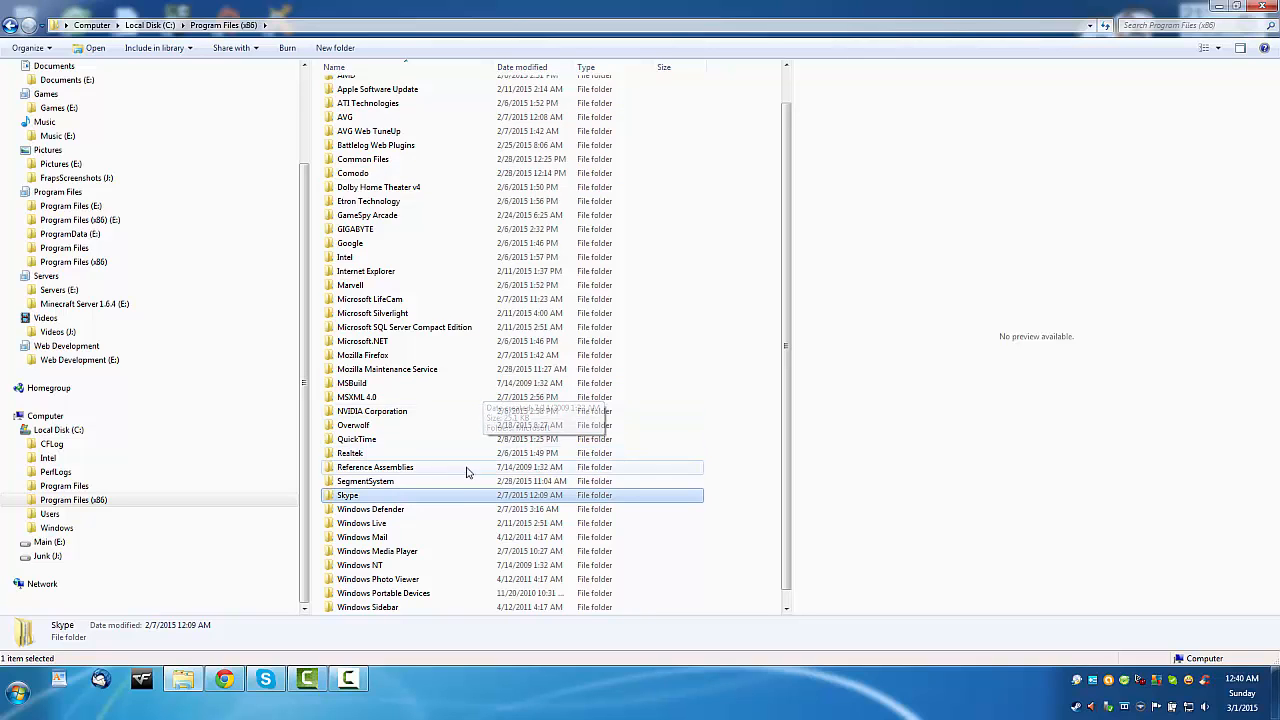
scroll(480, 420, down, 1)
scroll(470, 460, up, 2)
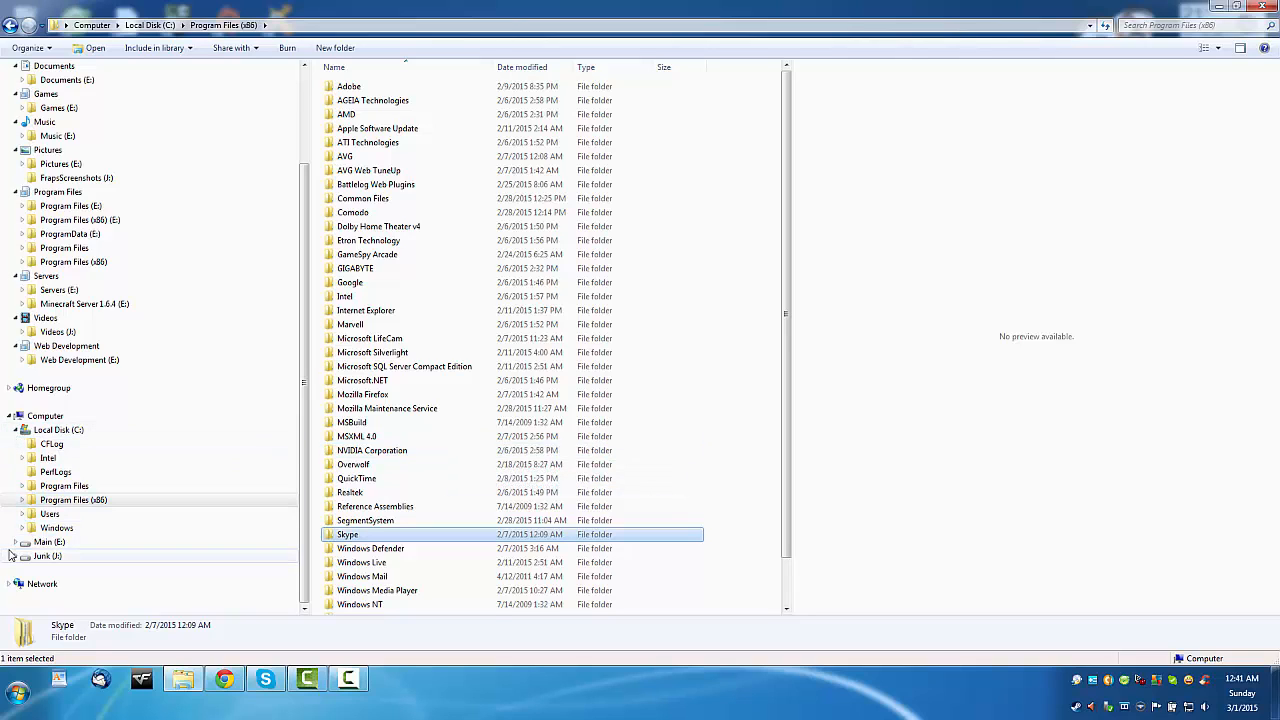
- Collapse Local Disk (C:) and open the Program Files folder on the Main (E:) drive
click(14, 430)
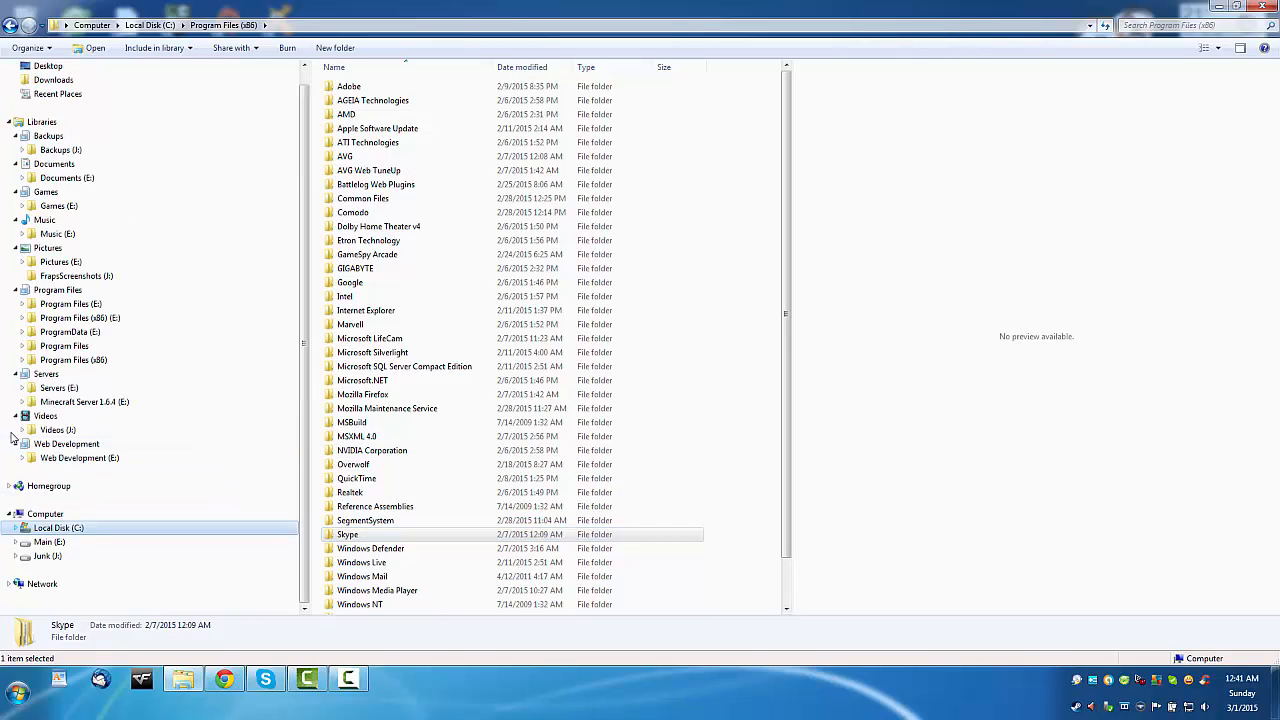
click(14, 542)
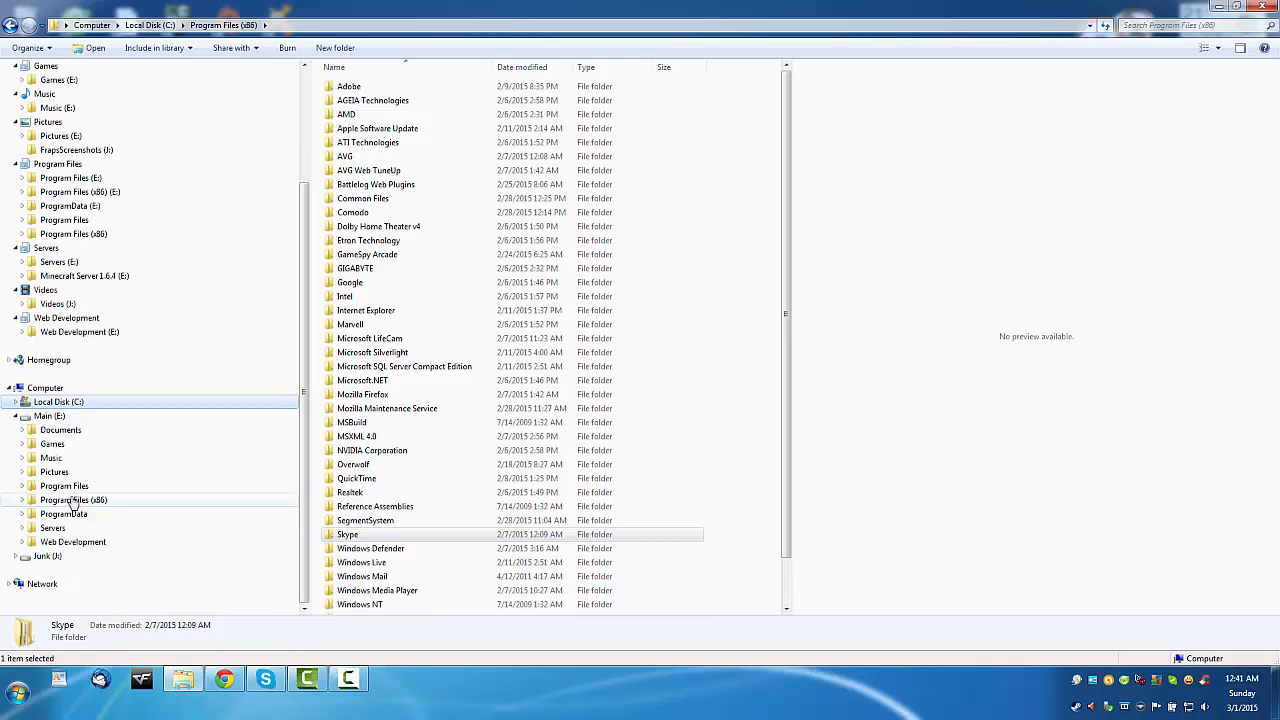
click(64, 486)
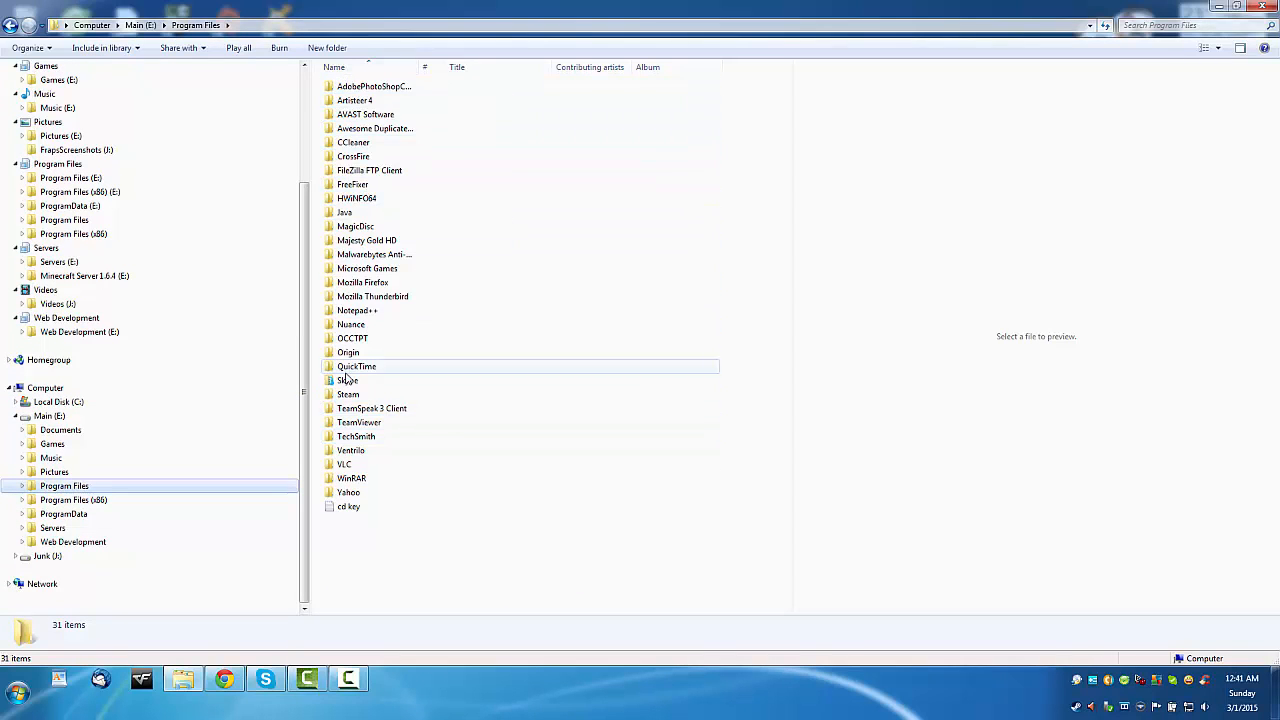
- Check the size of the Steam folder in Program Files on Main (E:) in its properties, and close them
click(344, 394)
right_click(340, 393)
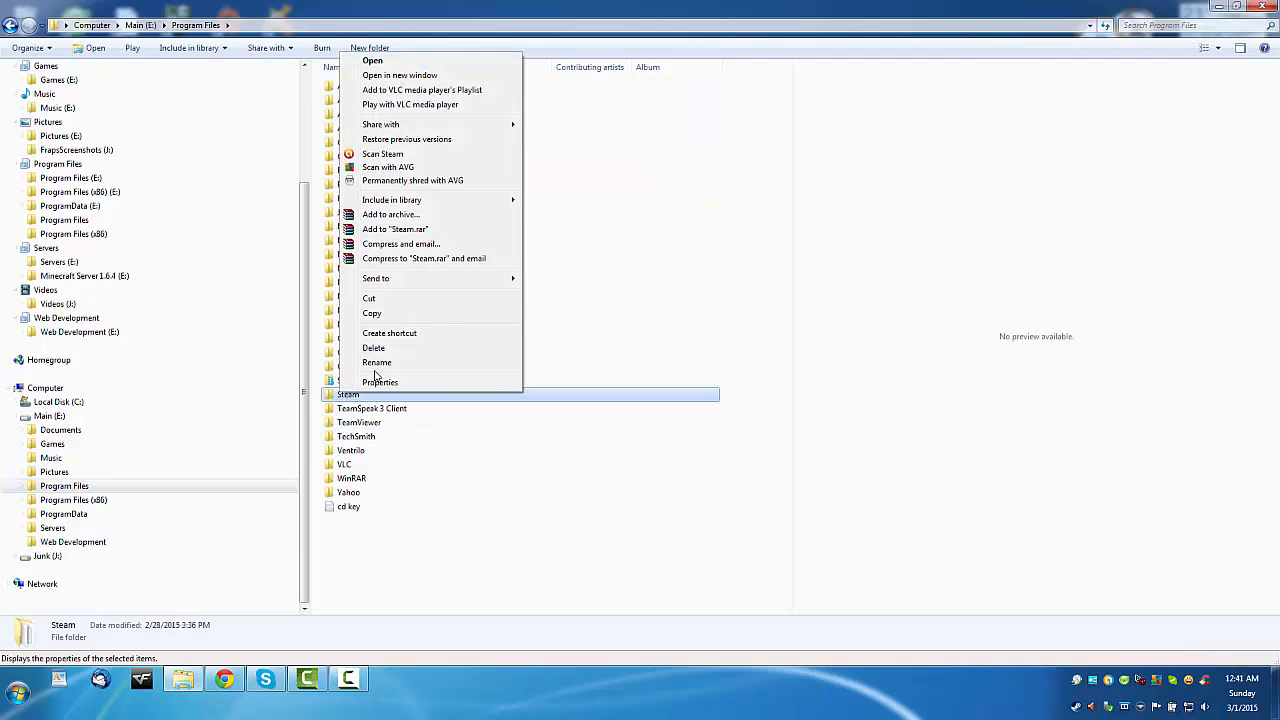
click(379, 382)
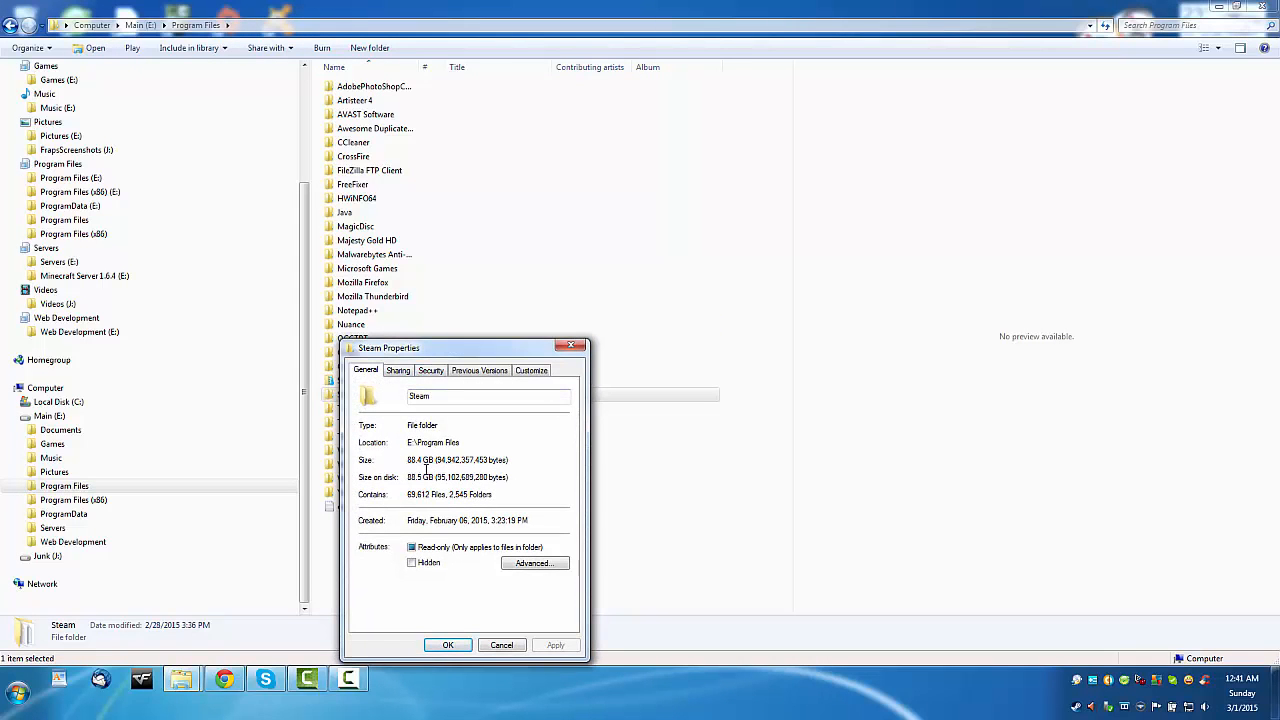
drag(472, 356, 583, 261)
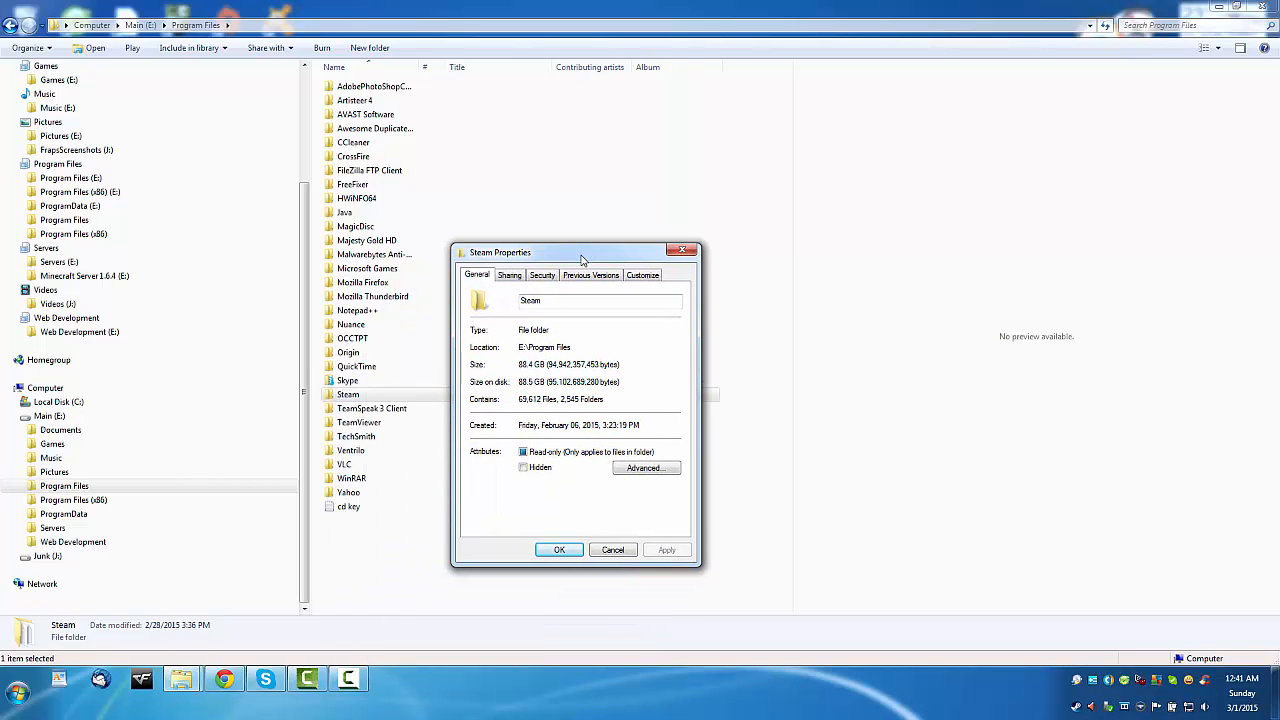
click(682, 251)
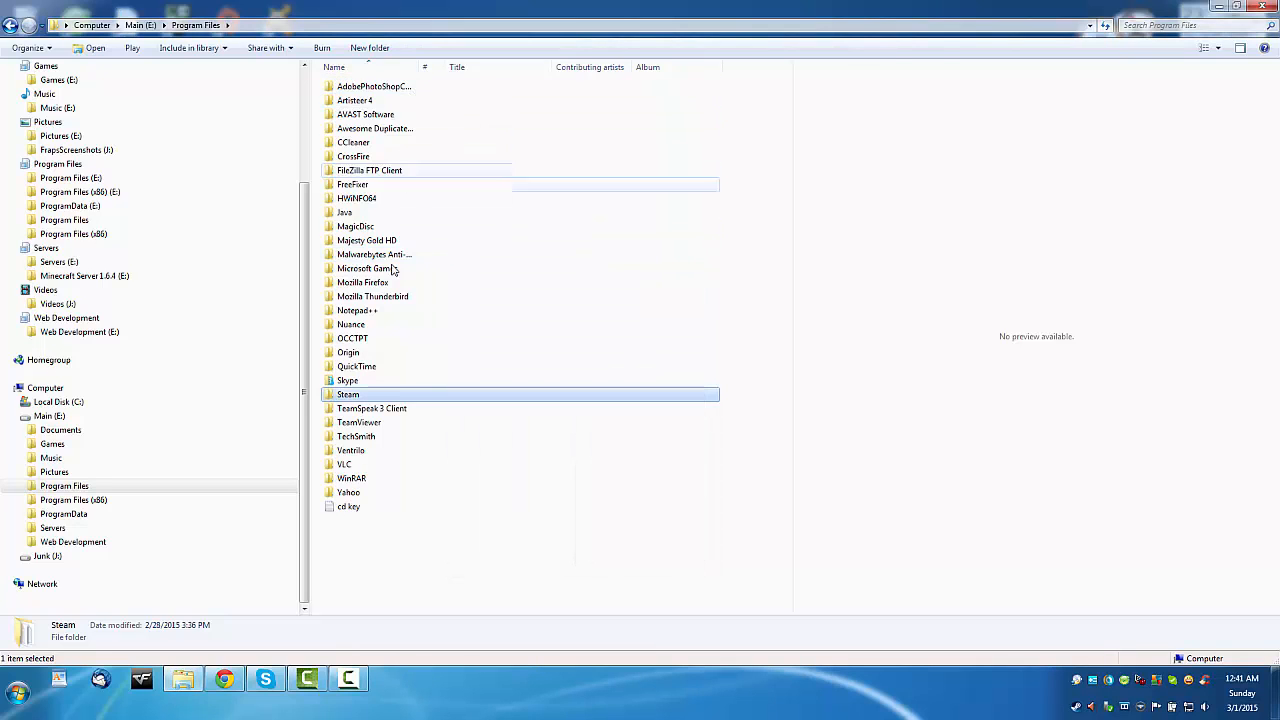
- View the contents of the Program Files (x86), ProgramData, and Pictures folders on the Main (E:) drive
click(88, 502)
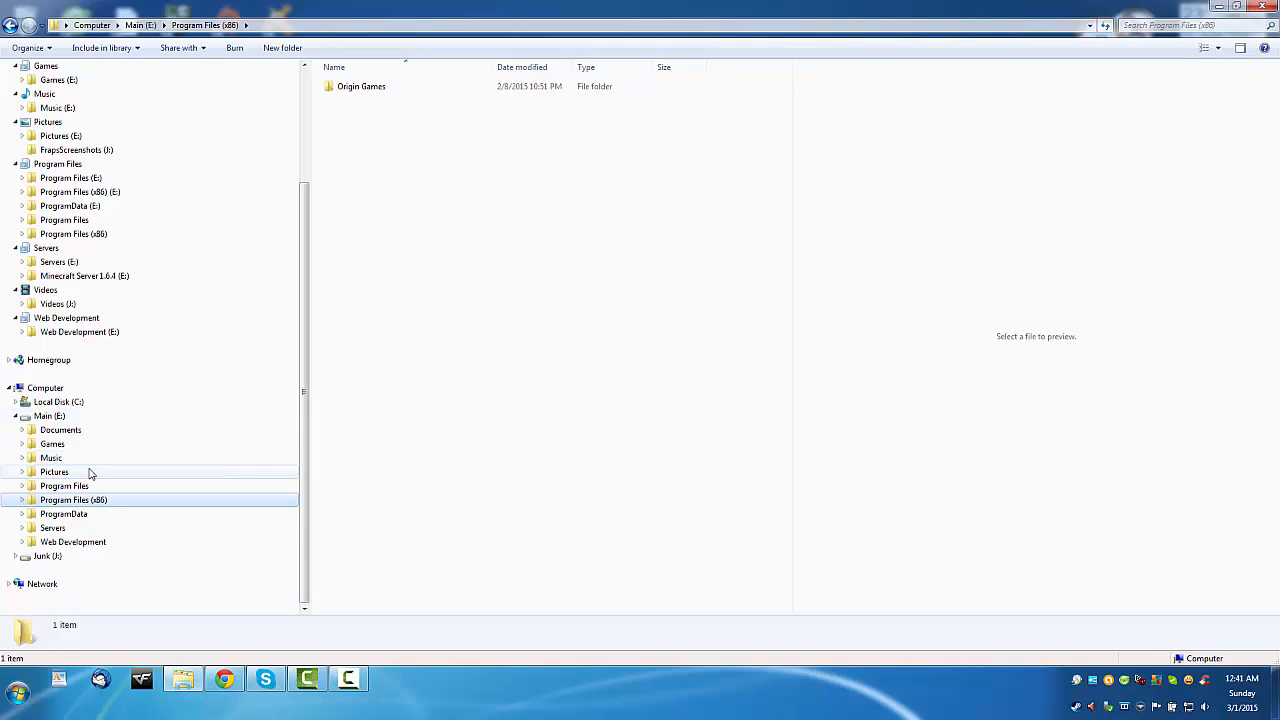
click(62, 514)
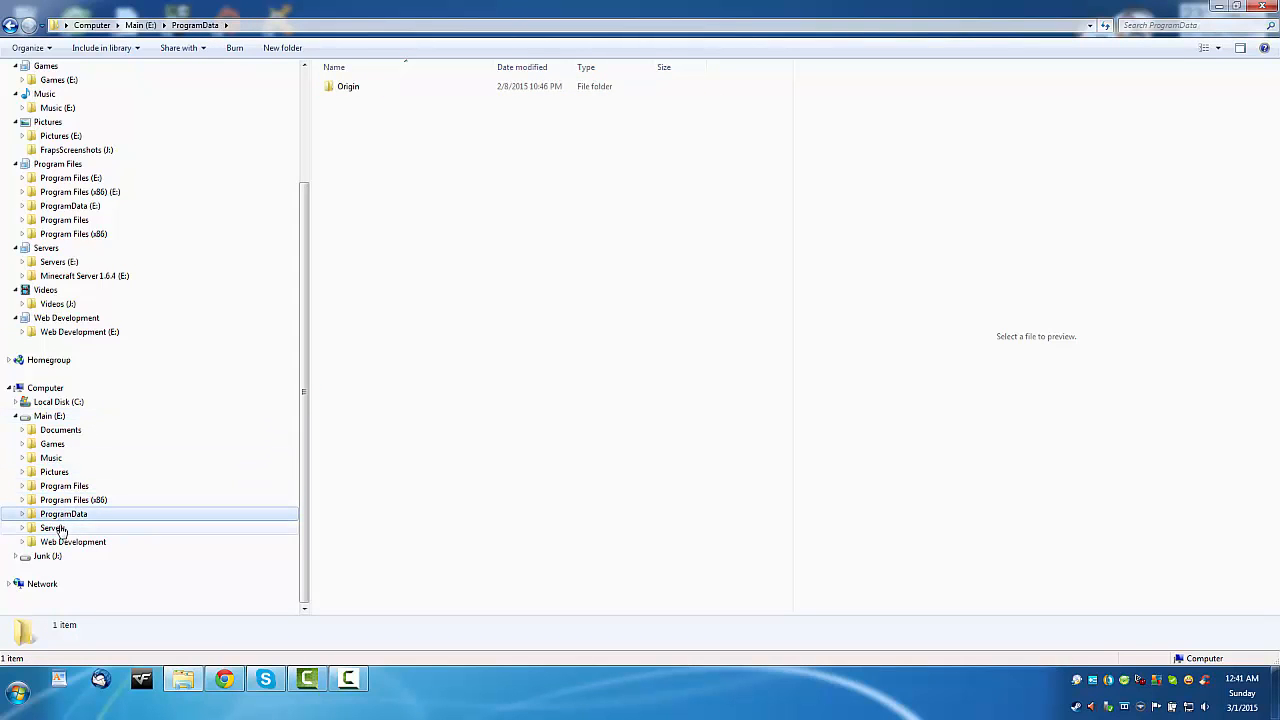
click(54, 472)
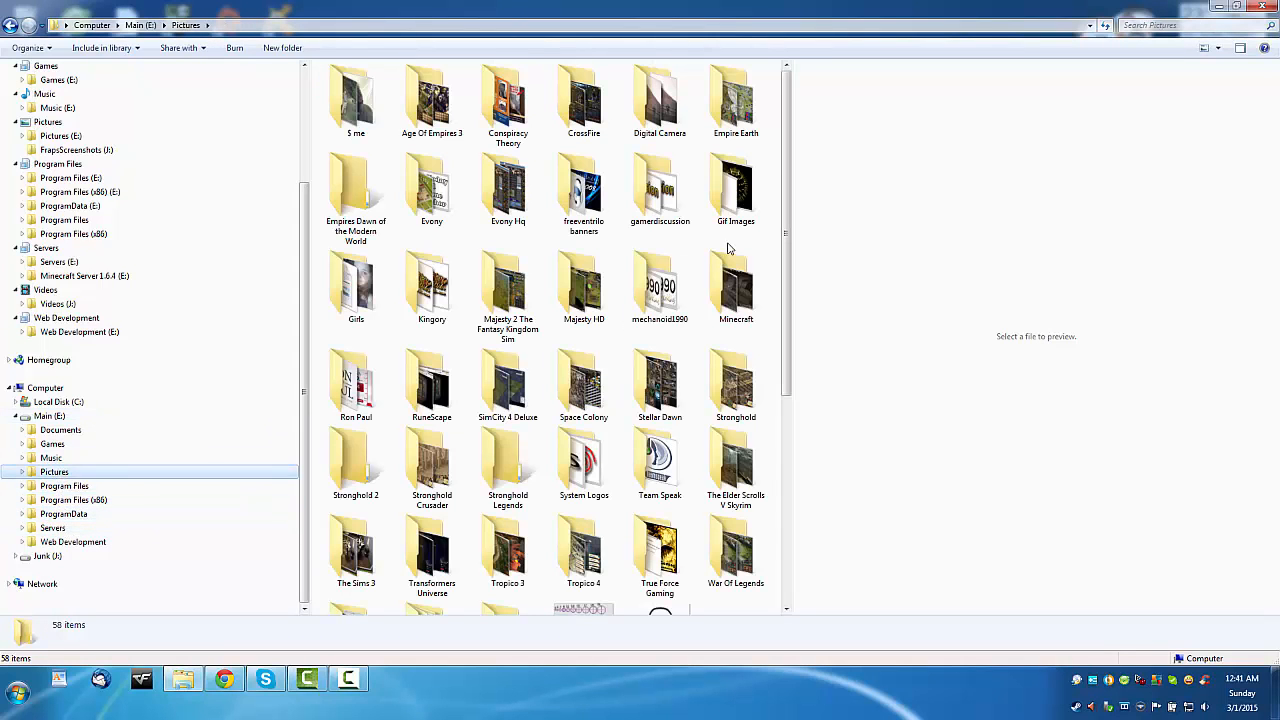
drag(788, 152, 791, 109)
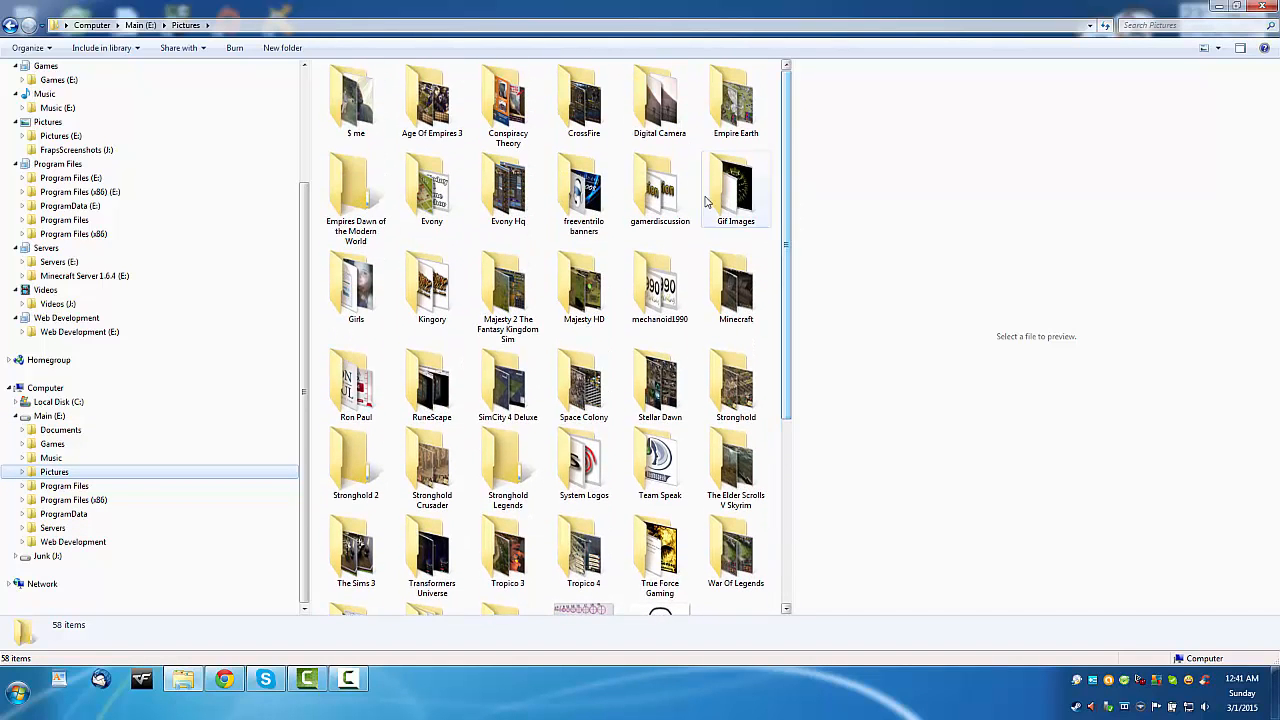
- Look through the Music, Documents, and Games folders on Main (E:), and return to the drive's top level
click(89, 457)
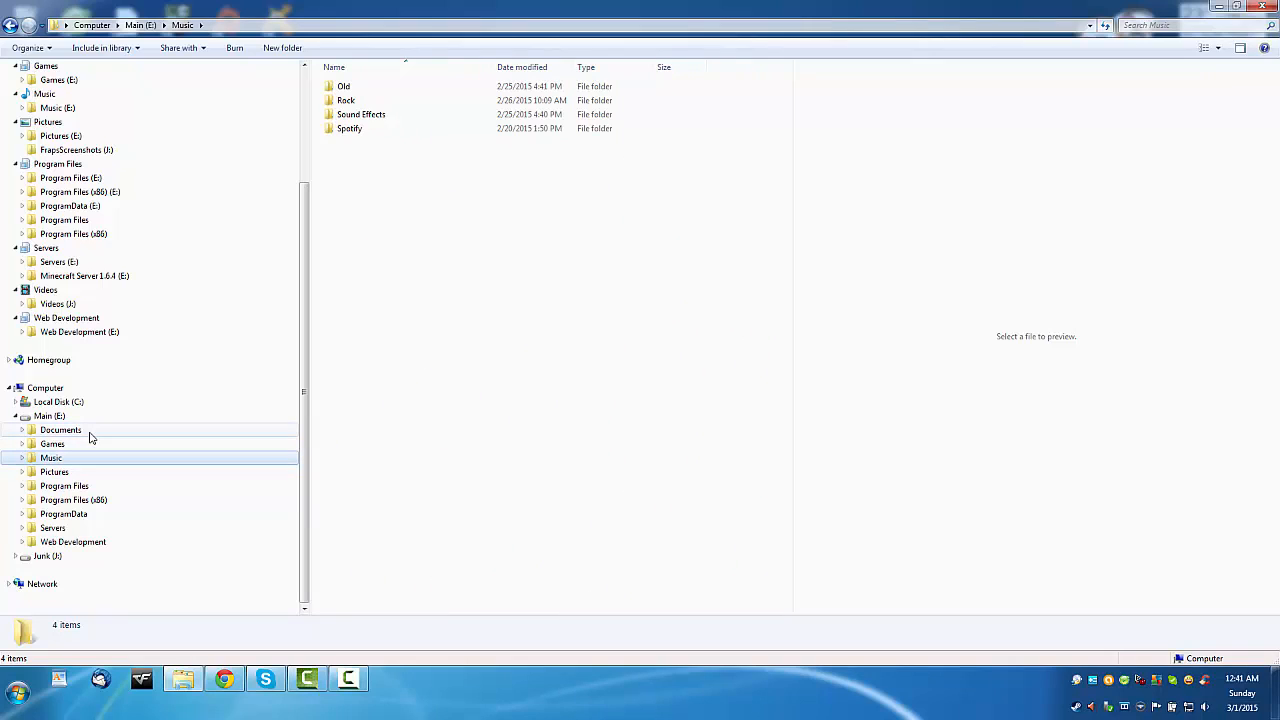
click(89, 432)
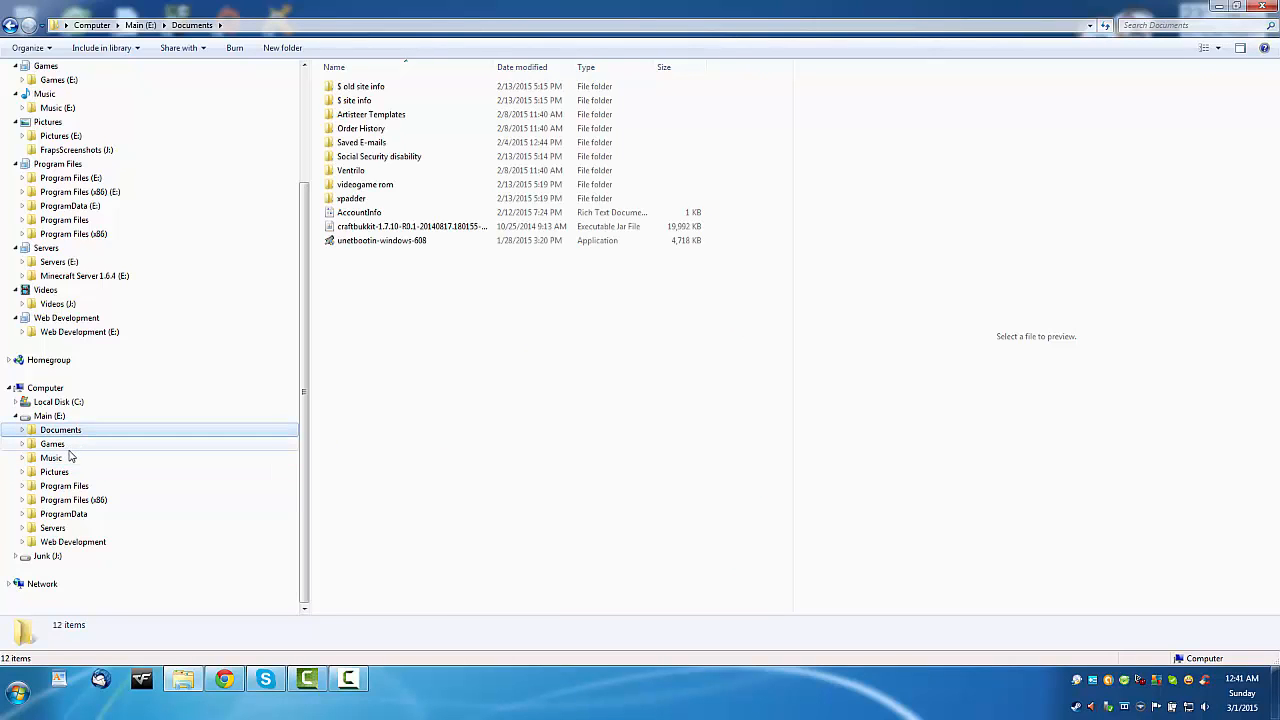
click(86, 443)
click(85, 430)
click(47, 418)
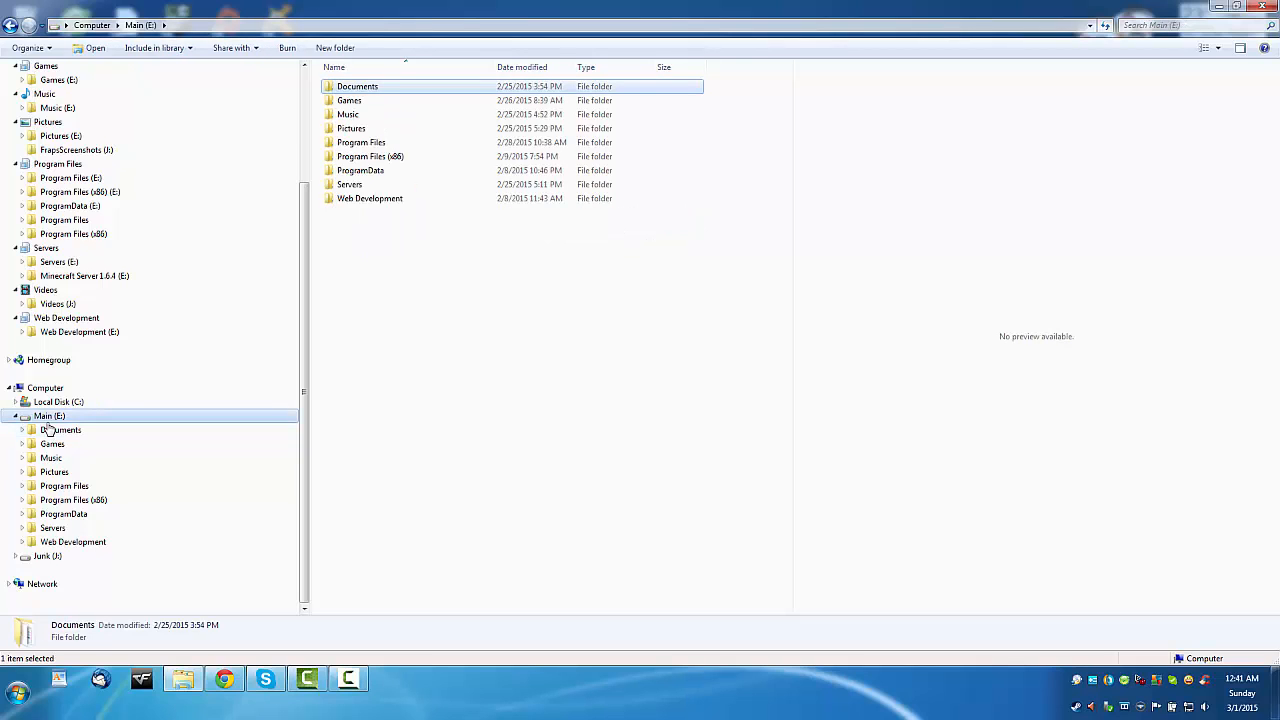
- Expand the Junk (J:) drive in the folder tree and view its Backups and Downloads folders
click(14, 557)
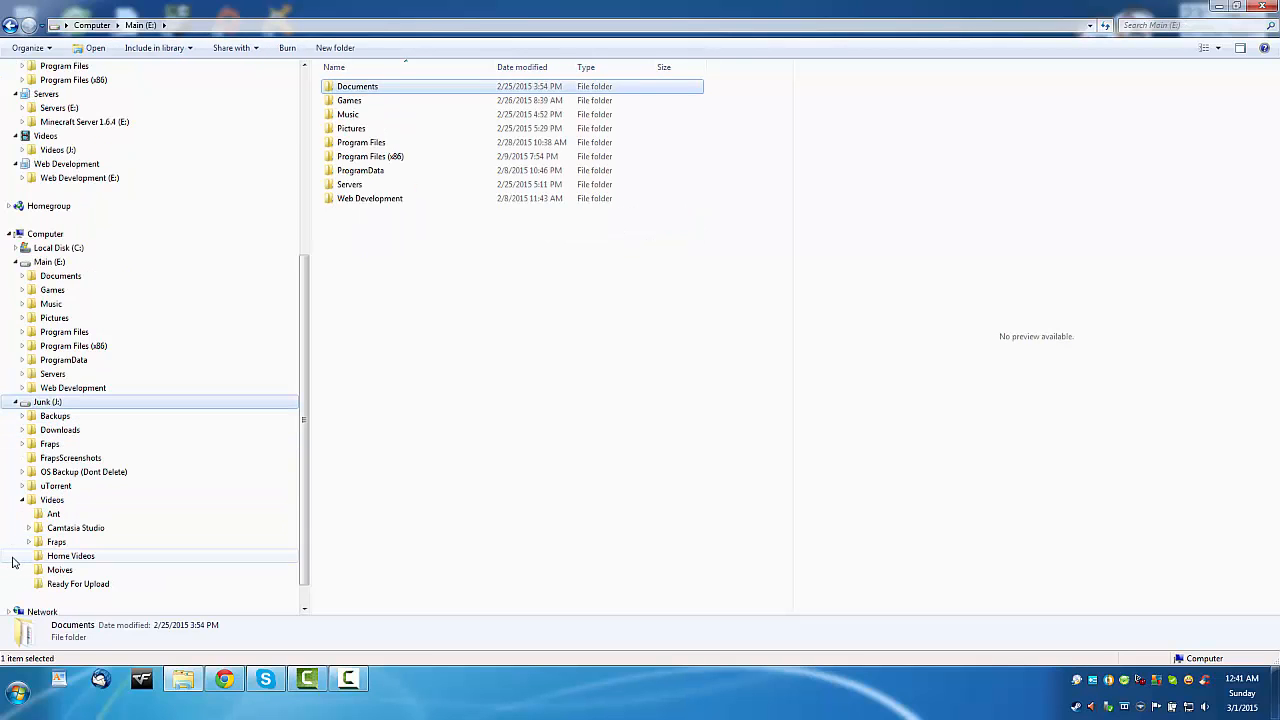
click(56, 422)
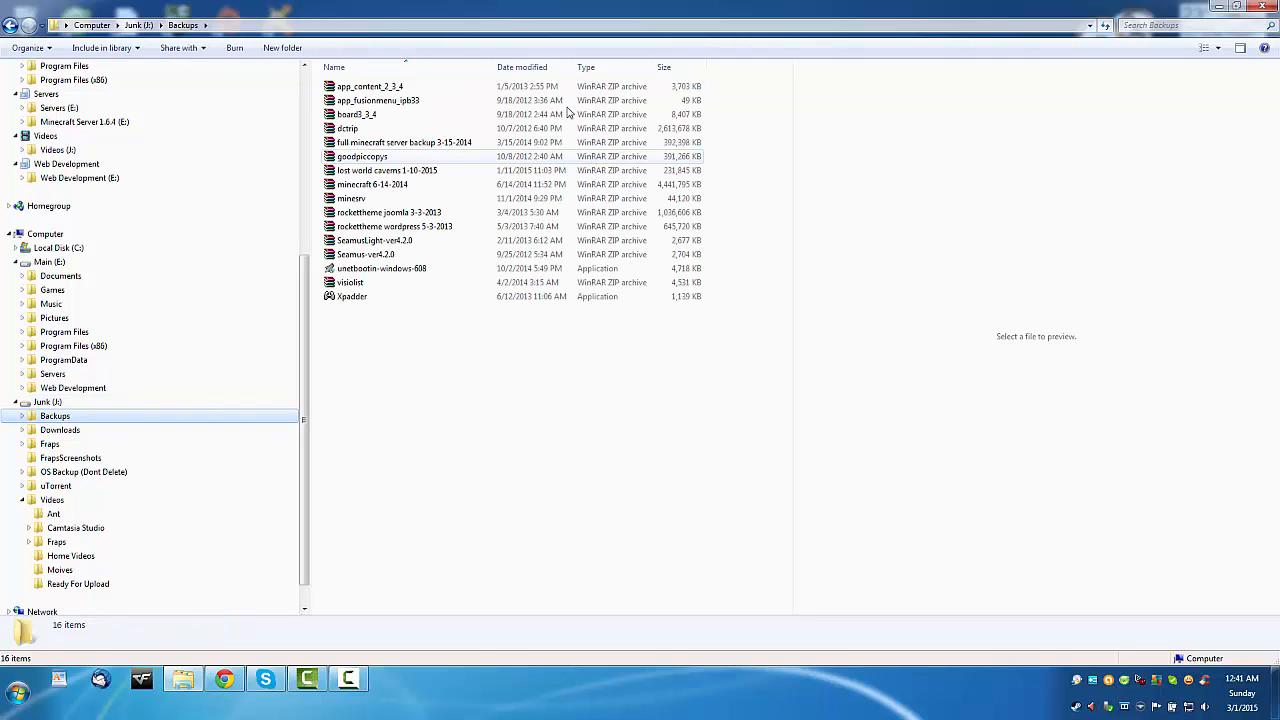
click(142, 432)
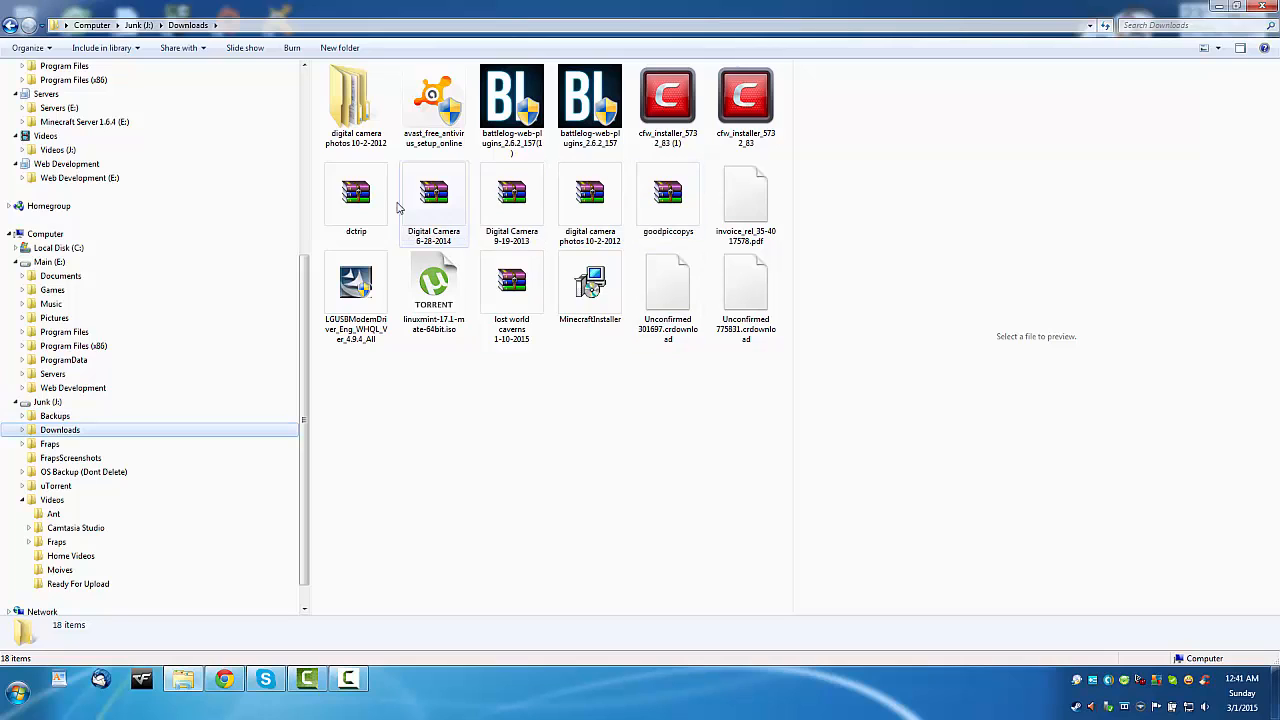
- Check the details of the digital camera photos 10-2-2012, Digital Camera 9-19-2013, and Digital Camera 6-28-2014 archives in Downloads
click(583, 207)
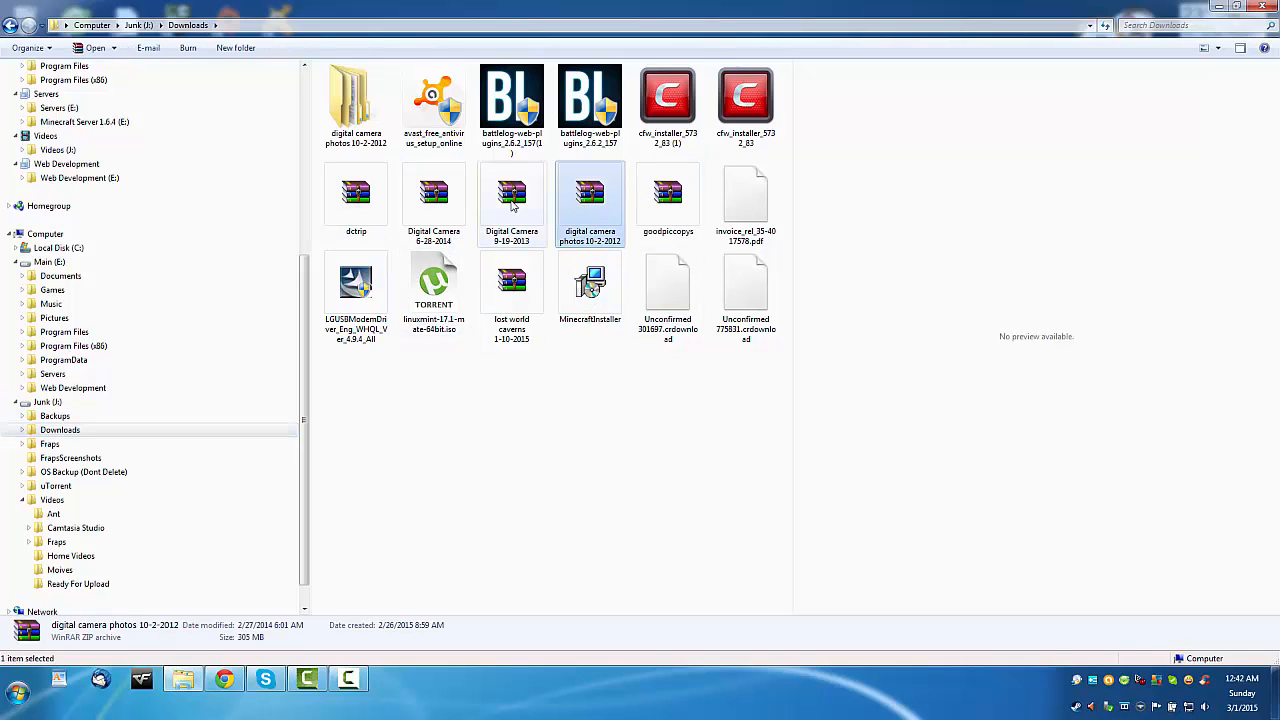
click(512, 205)
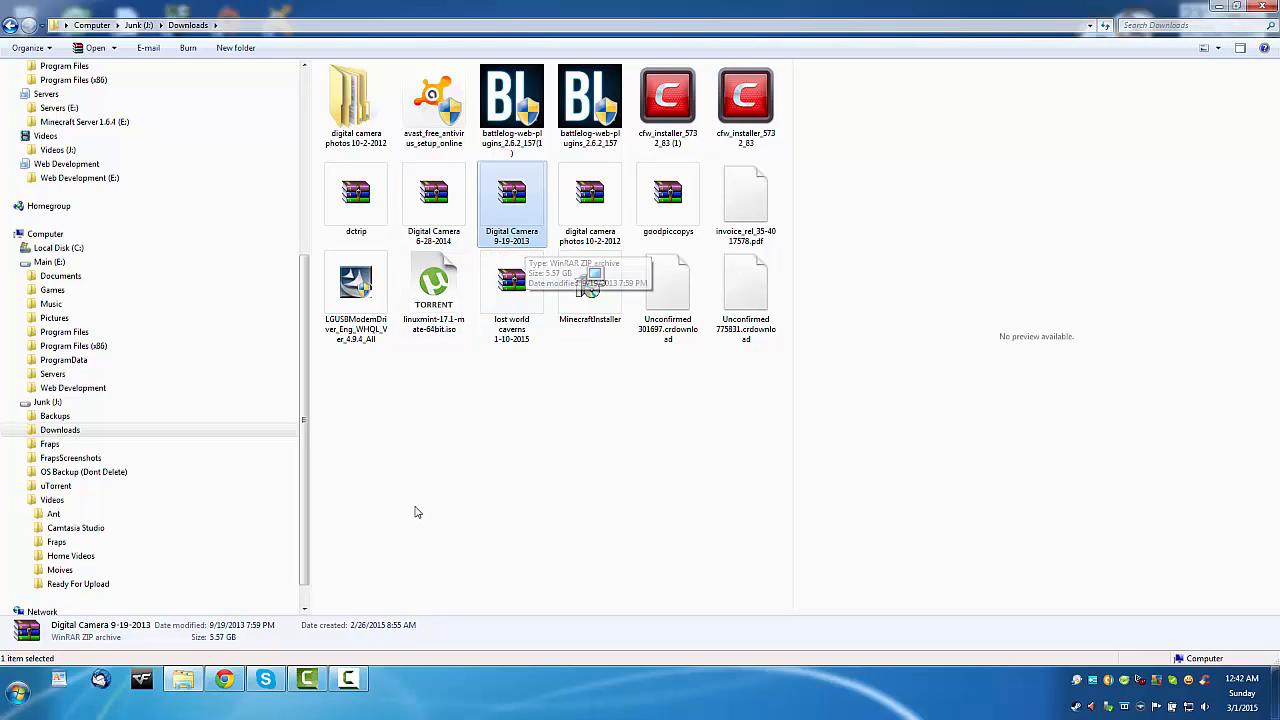
click(435, 215)
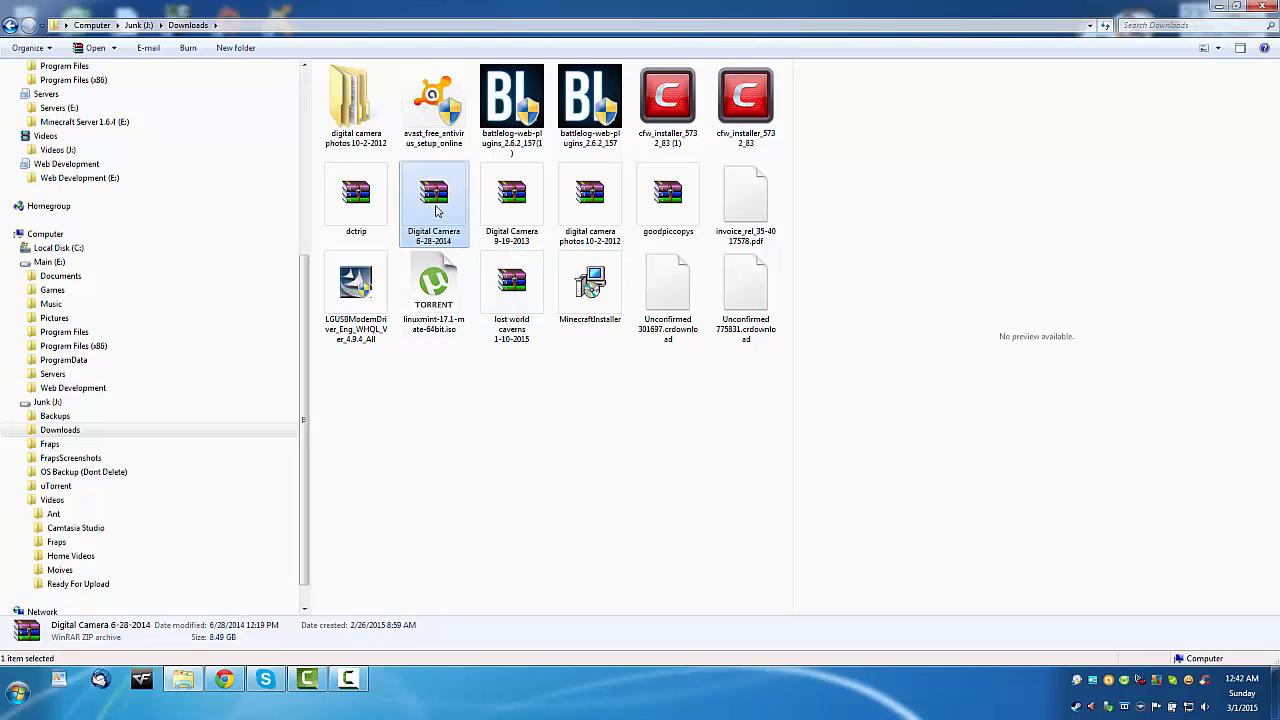
- Open the top-level Fraps folder on Junk (J:) and expand Local Disk (C:) in the folder tree
click(50, 444)
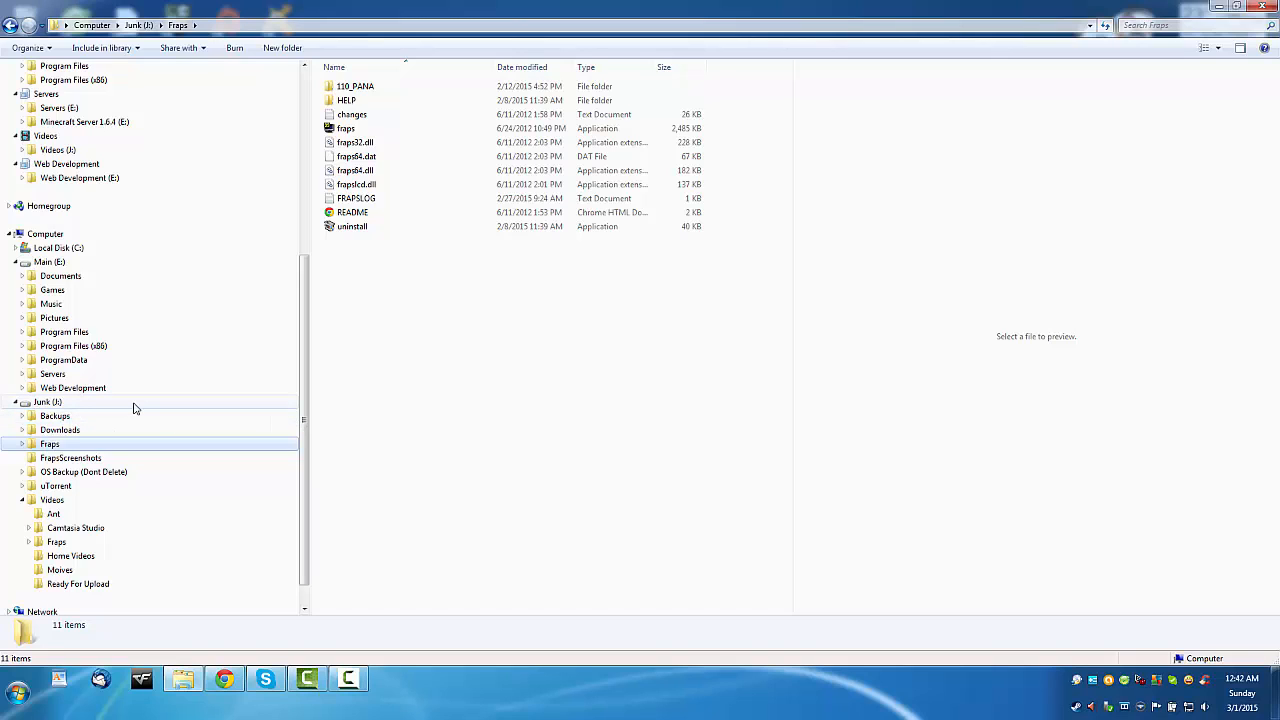
click(16, 249)
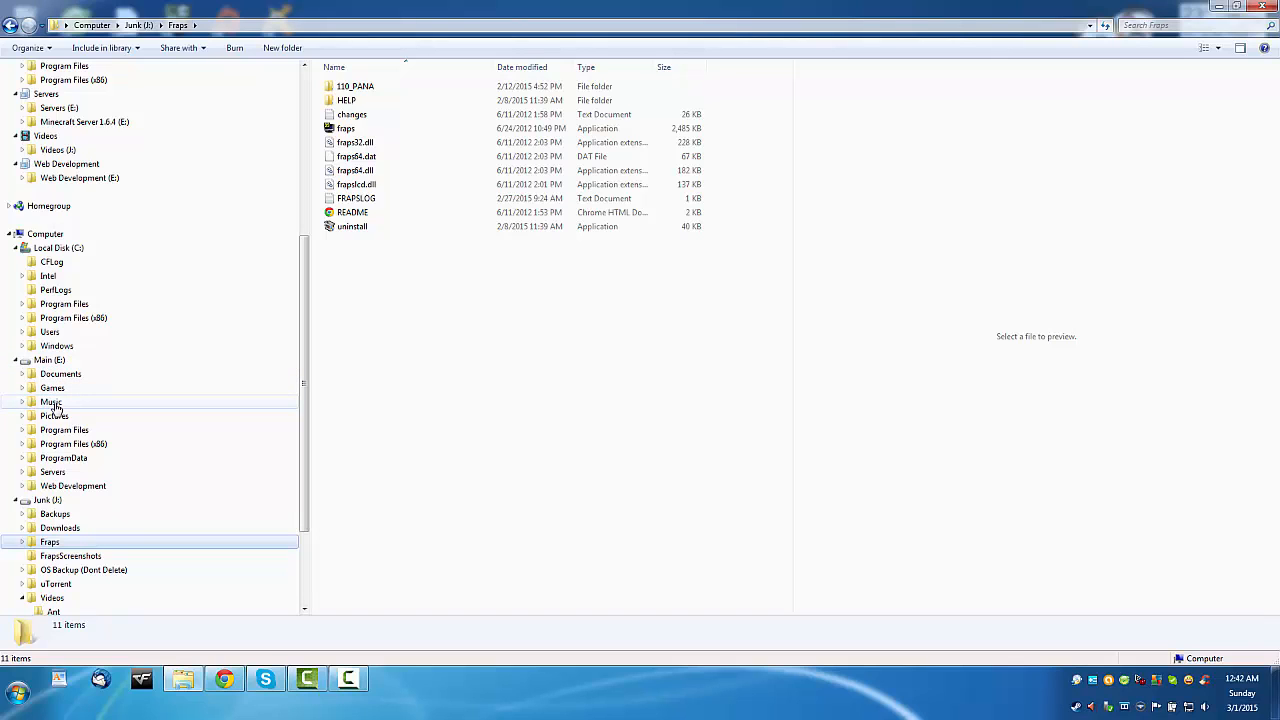
scroll(100, 518, down, 2)
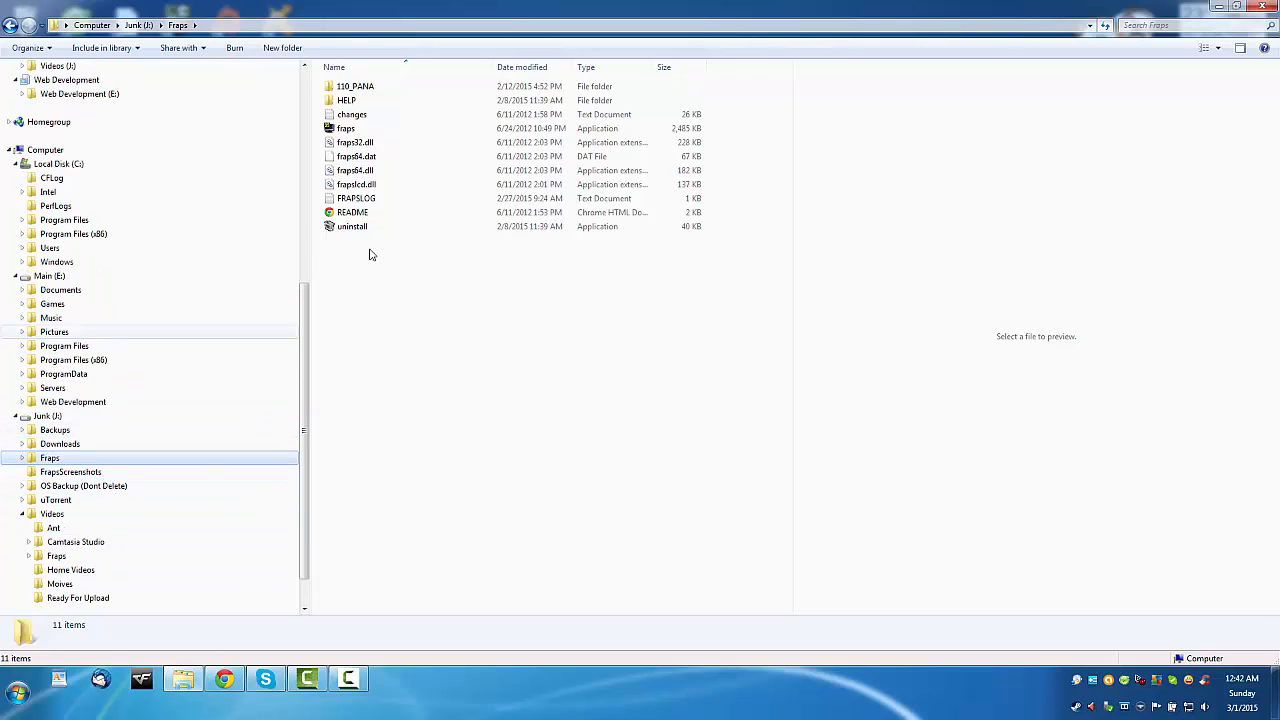
click(52, 514)
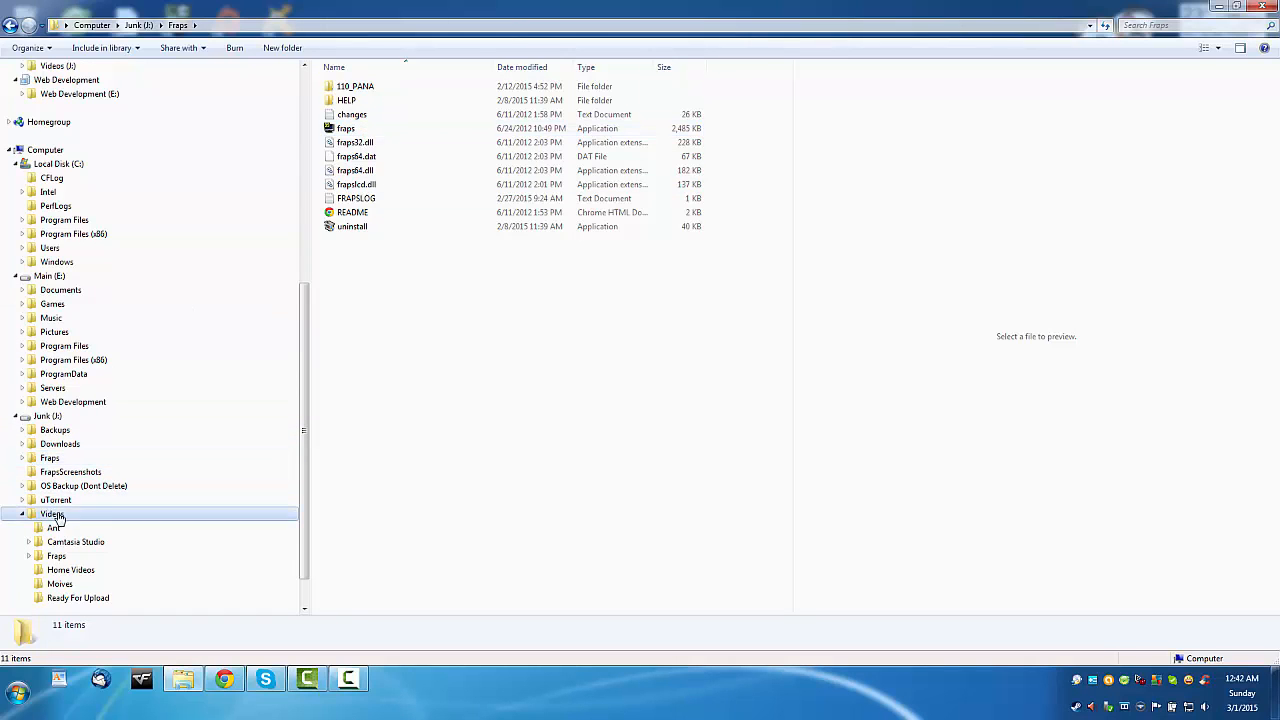
double_click(510, 100)
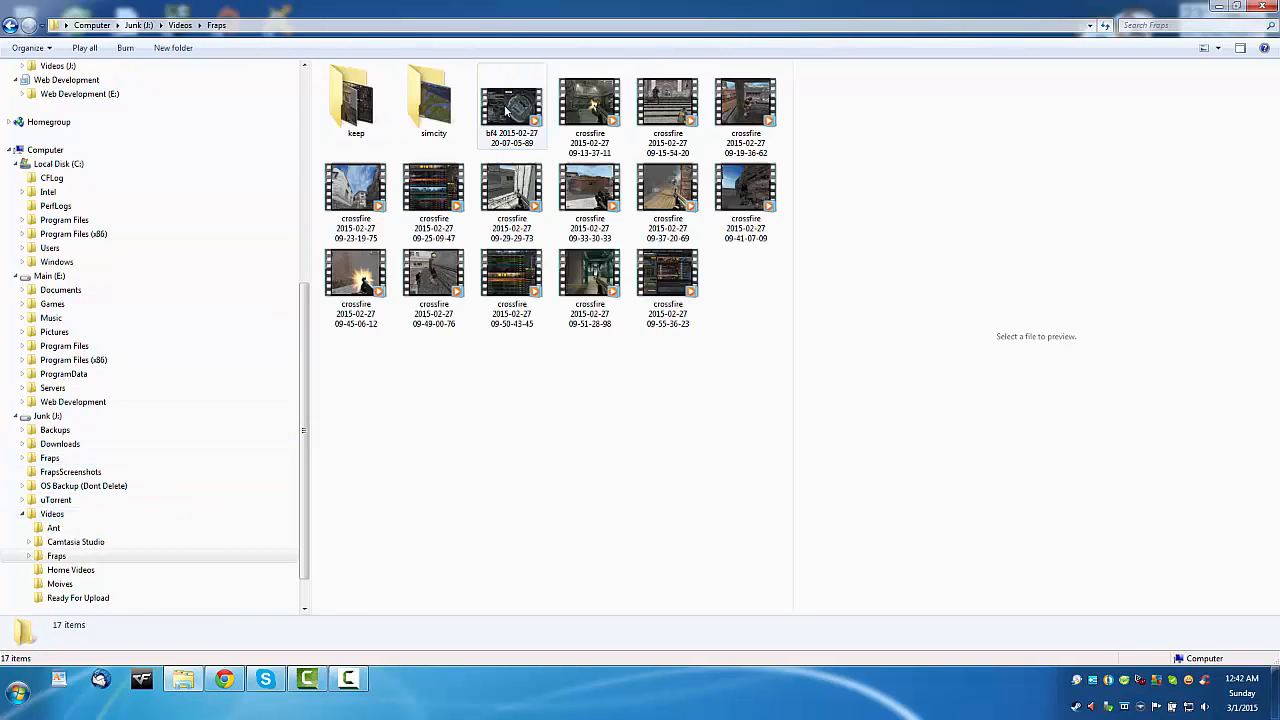
click(758, 112)
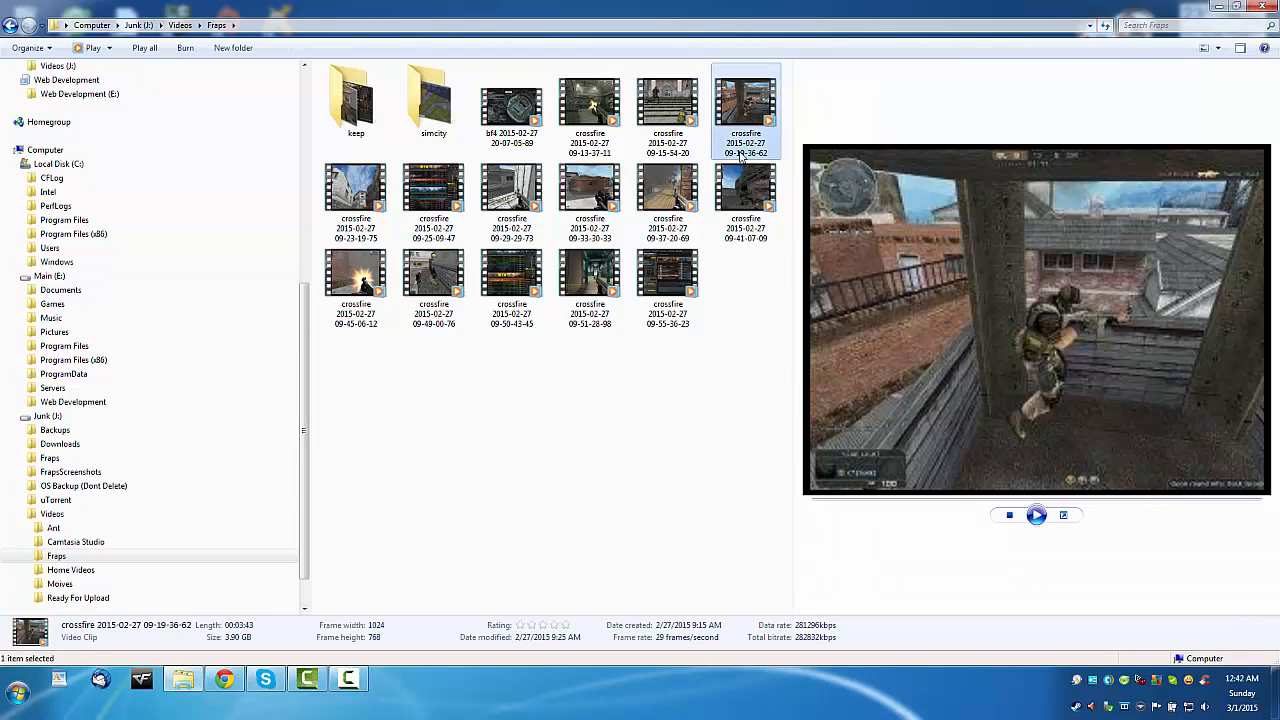
click(564, 521)
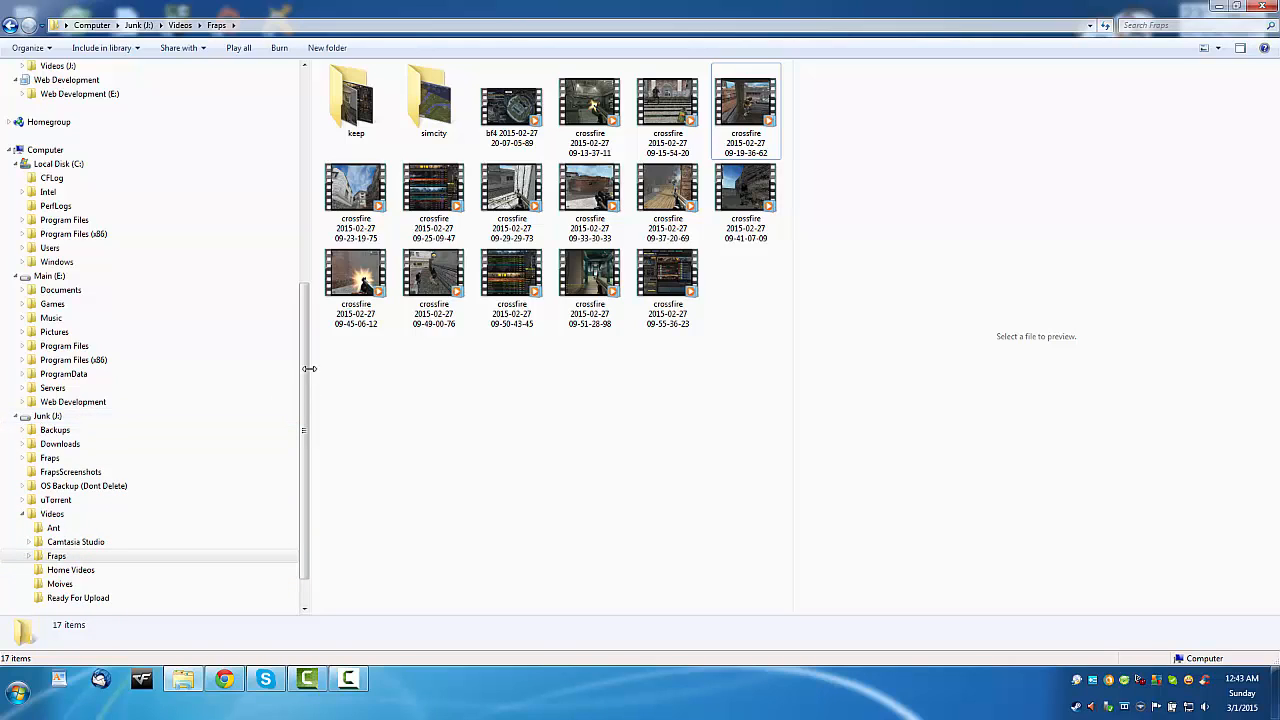
- View the Web Development (E:) and Videos (J:) library locations and the contents of the Servers library
drag(310, 374, 308, 103)
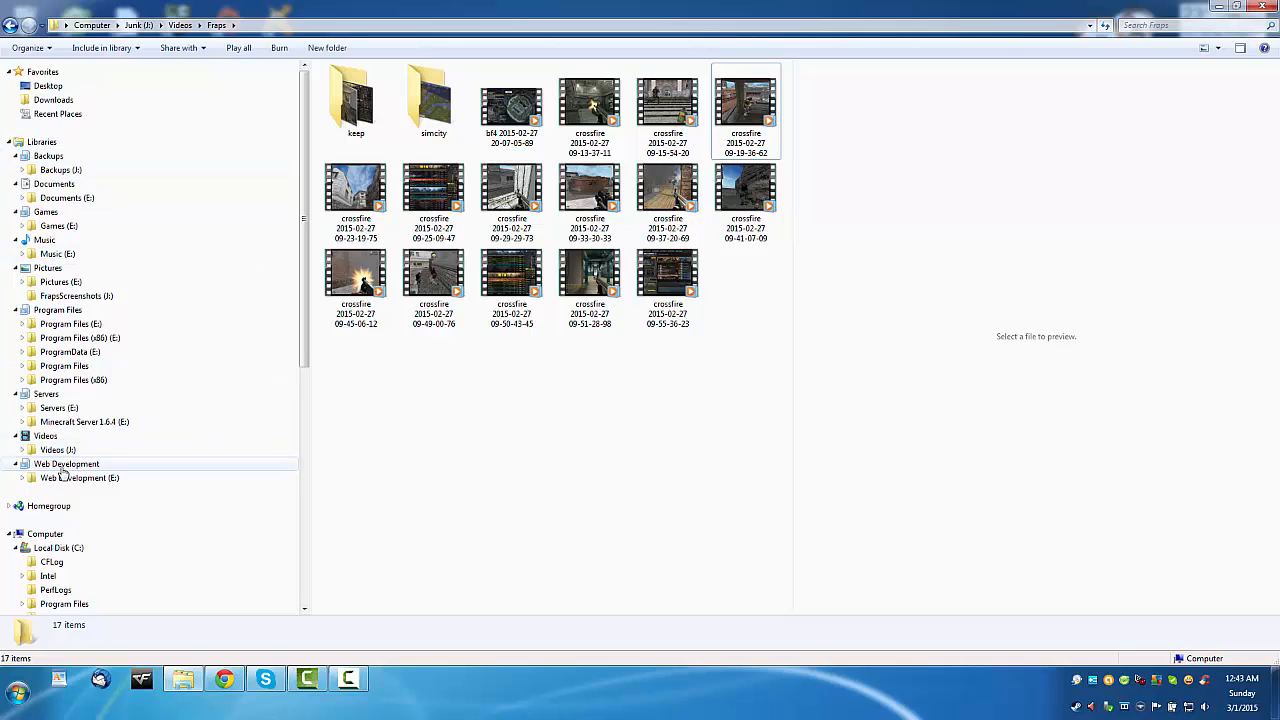
click(62, 477)
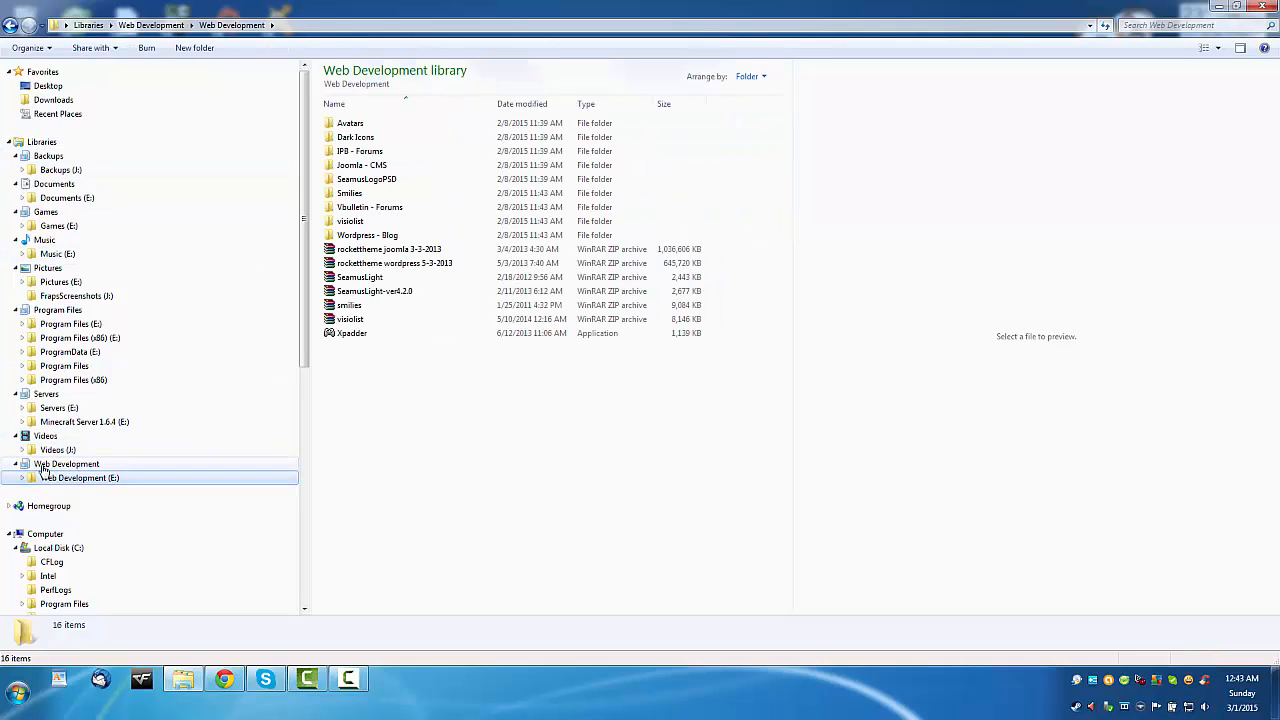
click(57, 450)
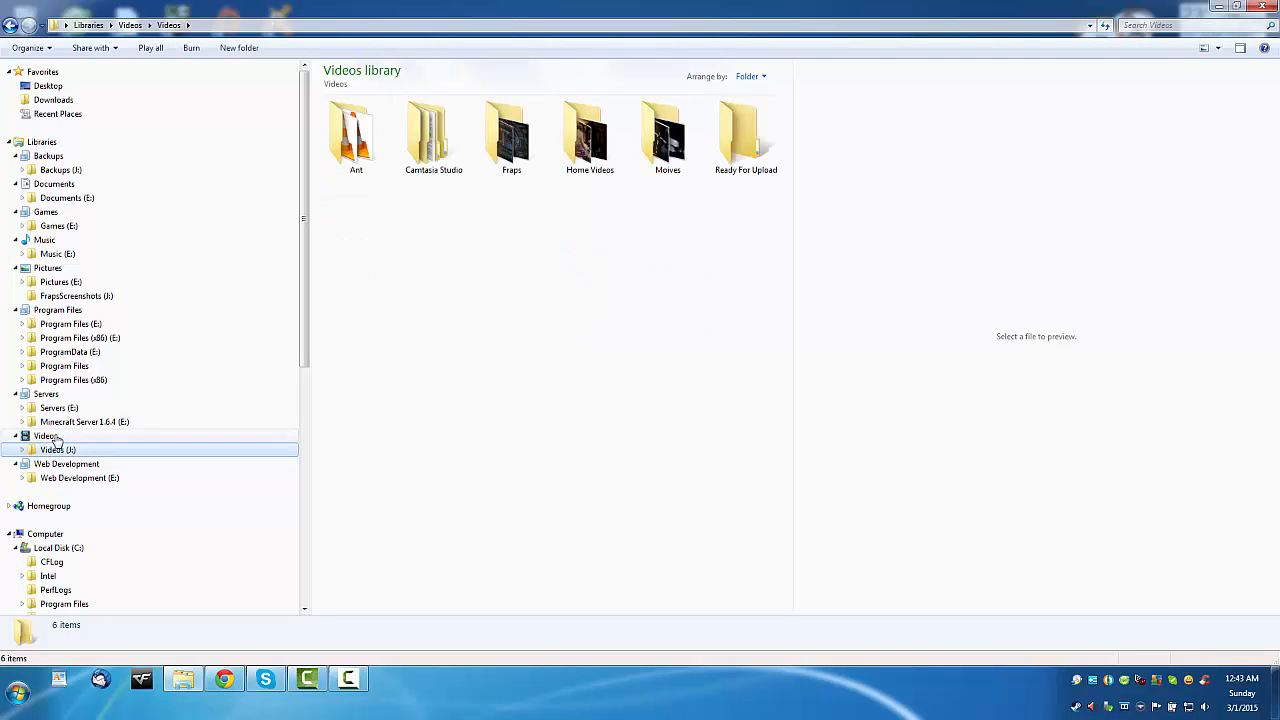
click(42, 396)
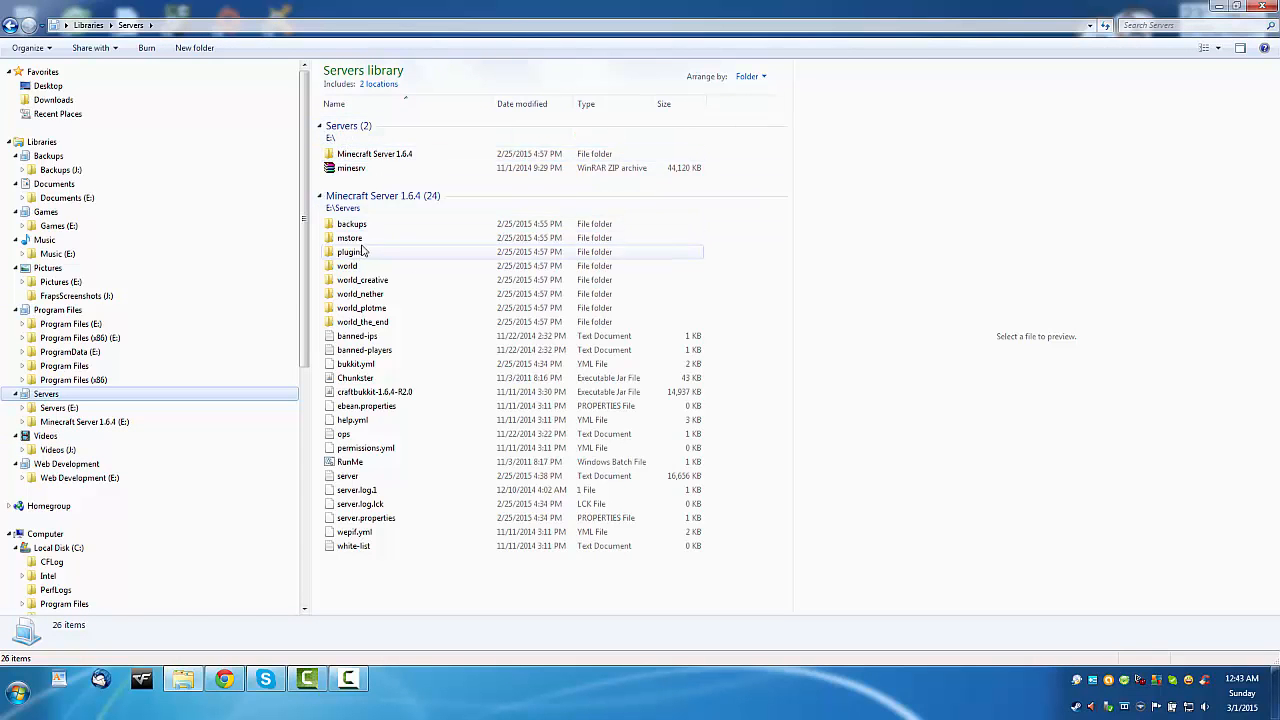
- Open the Program Files library and view each of its five locations, from Program Files (E:) to Program Files (x86)
click(60, 310)
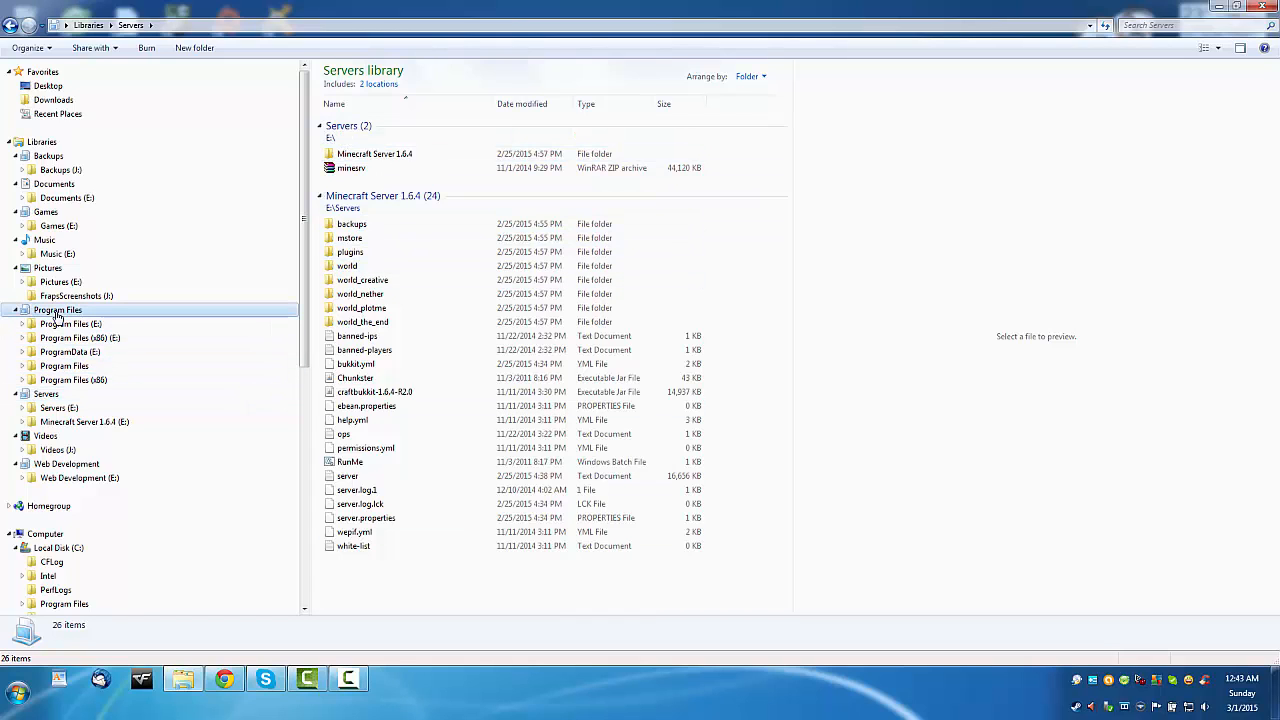
scroll(398, 296, down, 4)
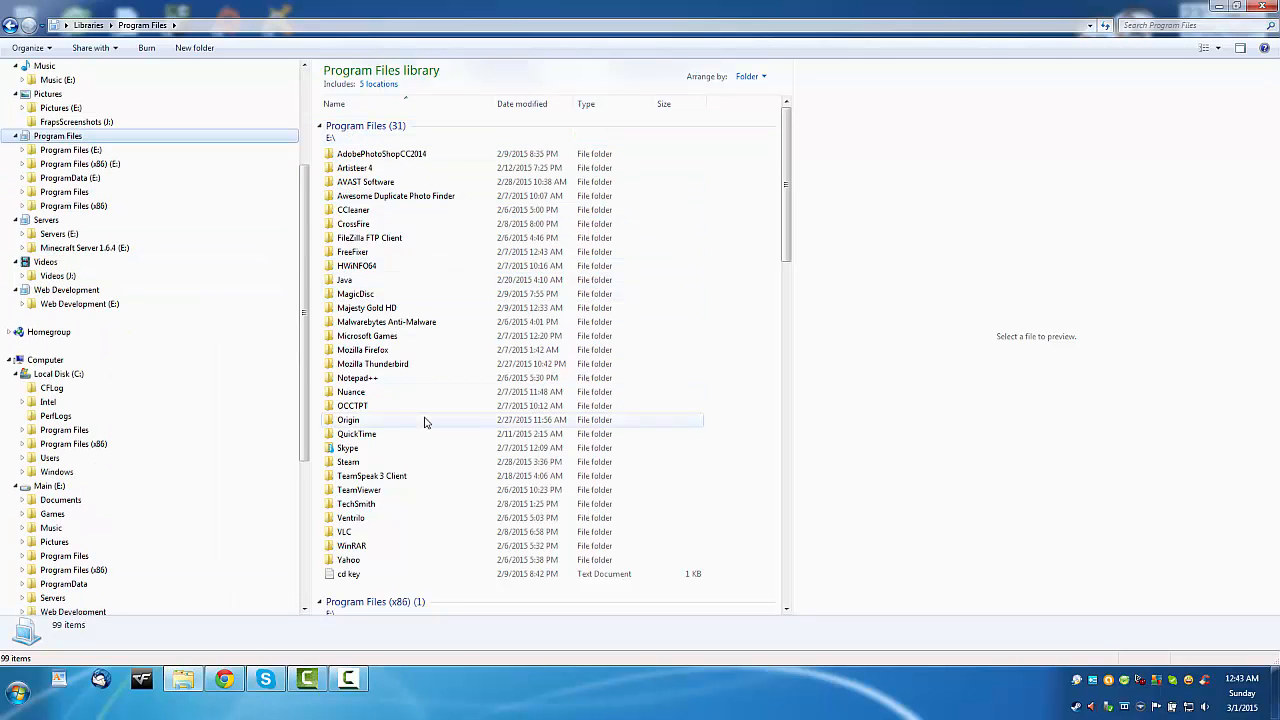
scroll(174, 296, up, 3)
click(80, 277)
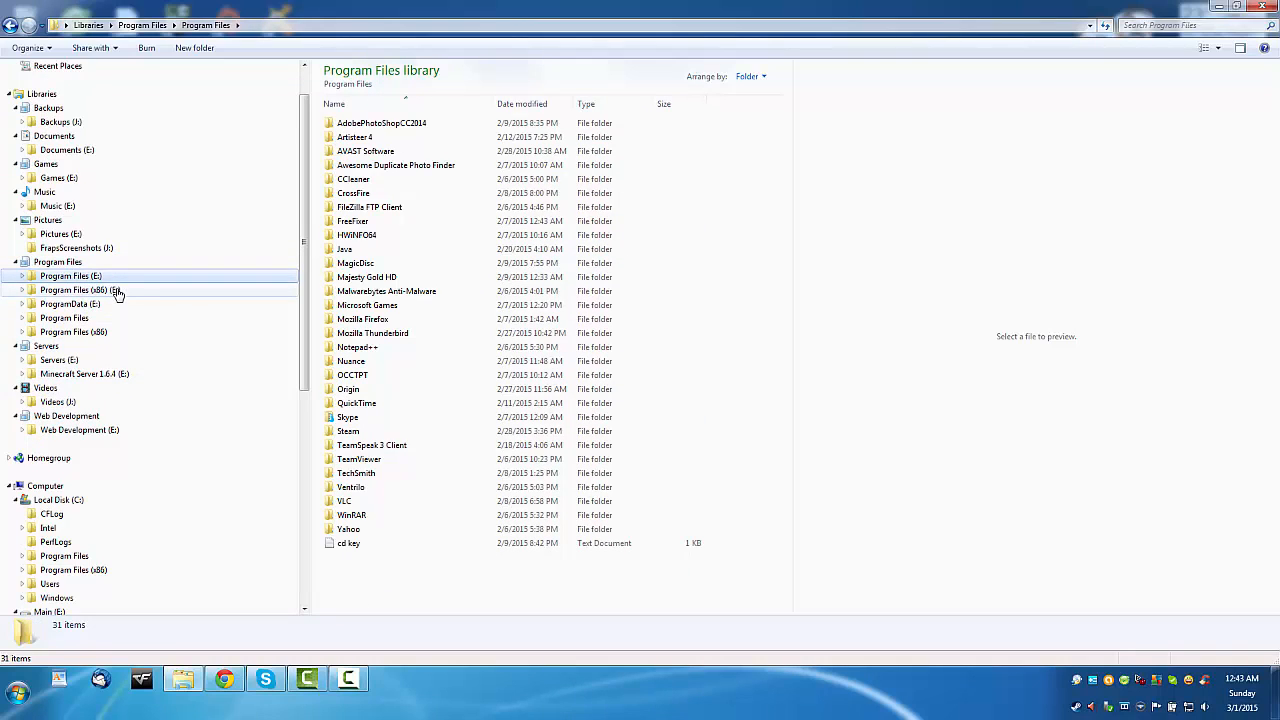
click(117, 290)
click(92, 305)
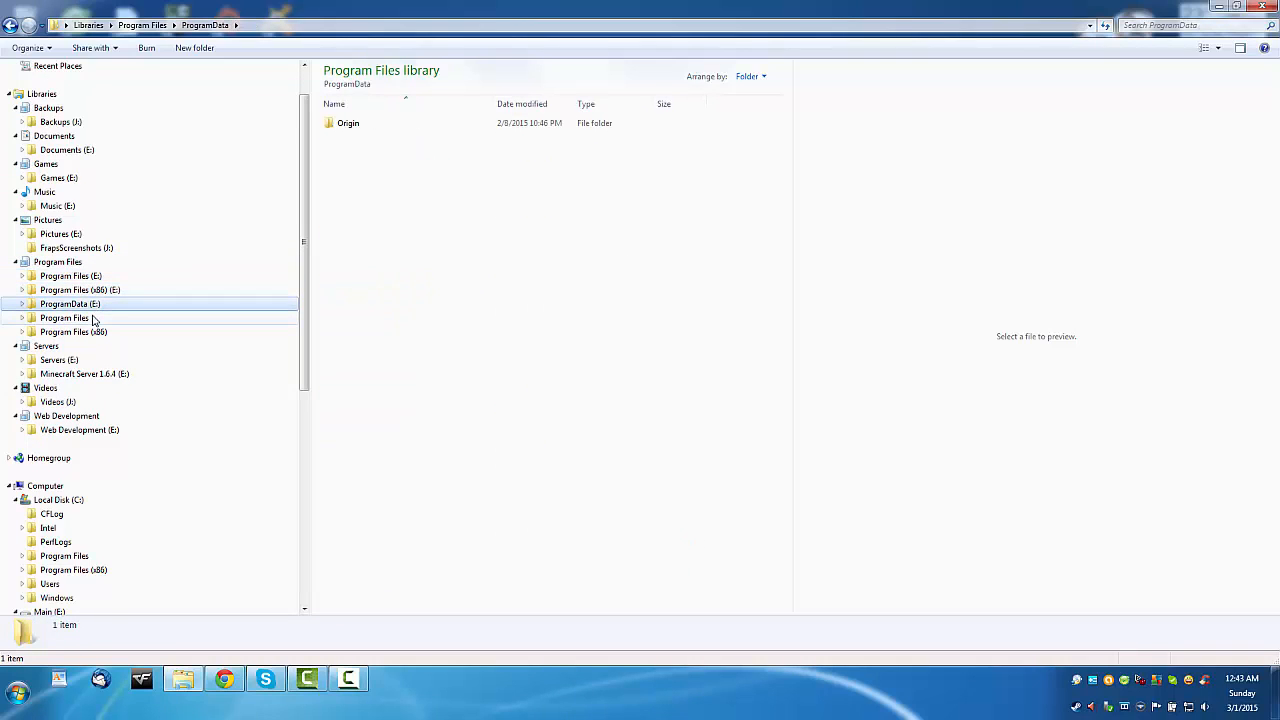
click(92, 318)
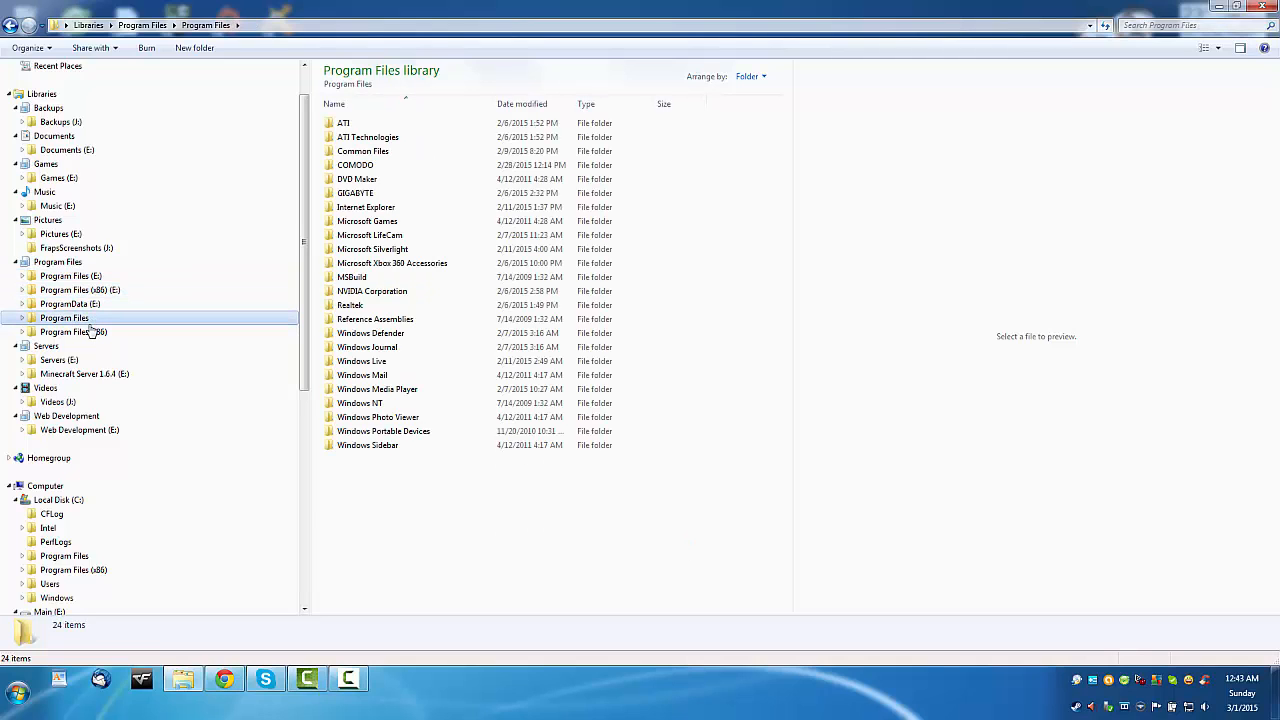
click(90, 332)
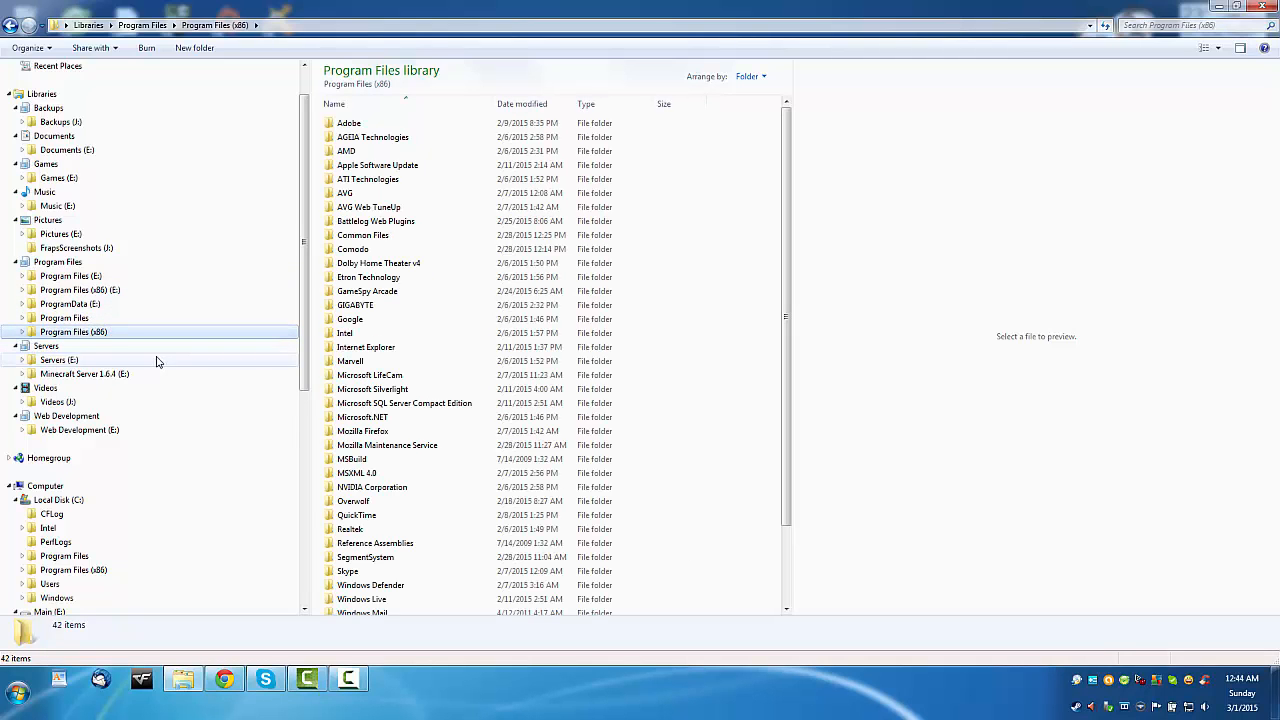
scroll(130, 350, up, 1)
click(78, 298)
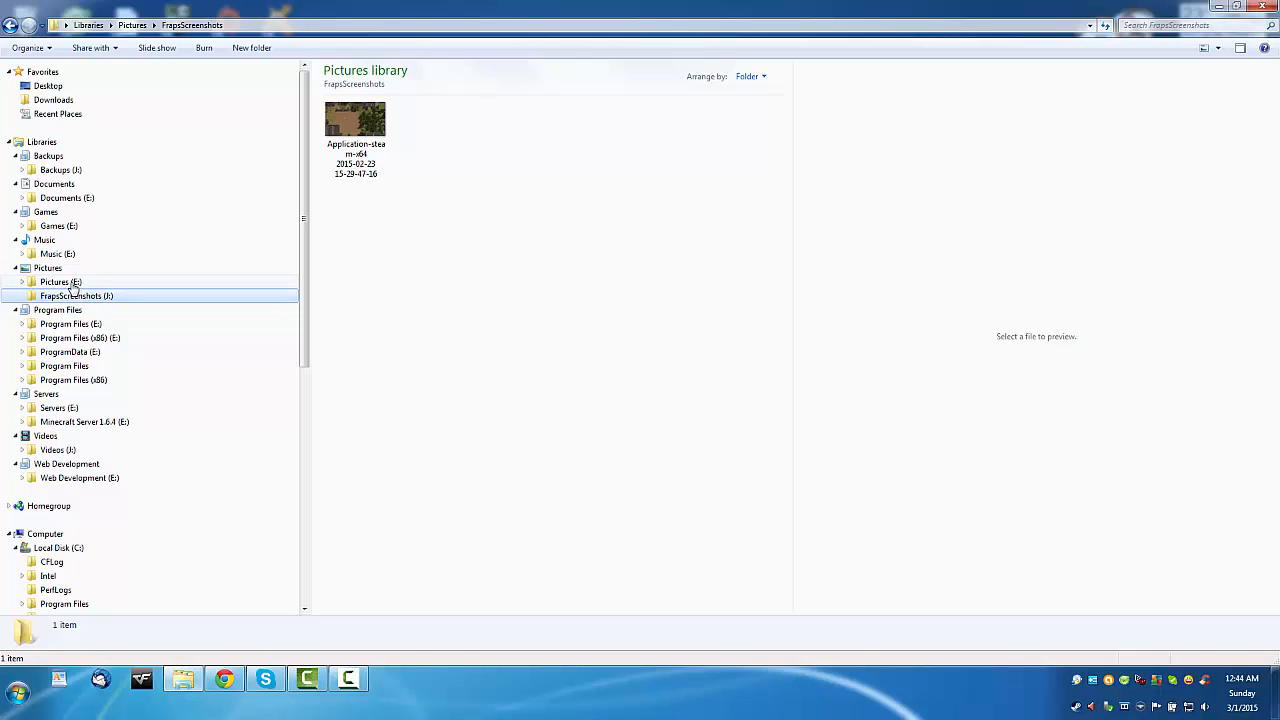
click(72, 287)
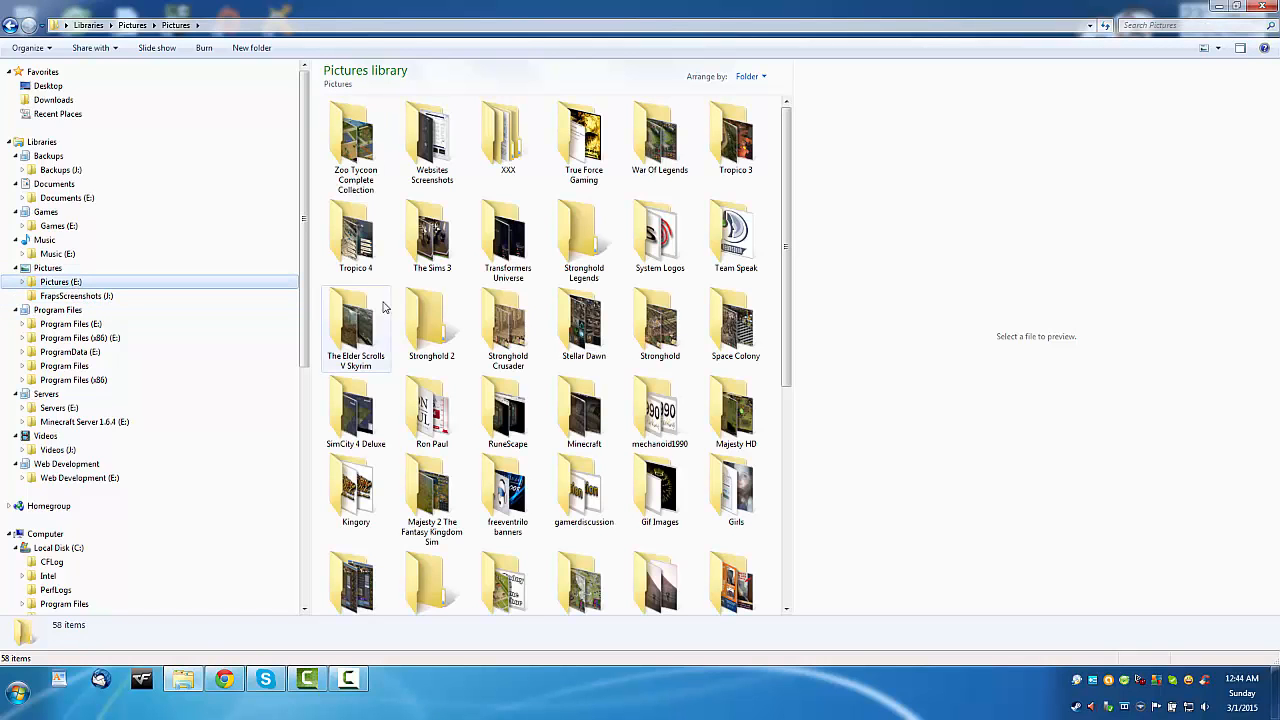
click(85, 297)
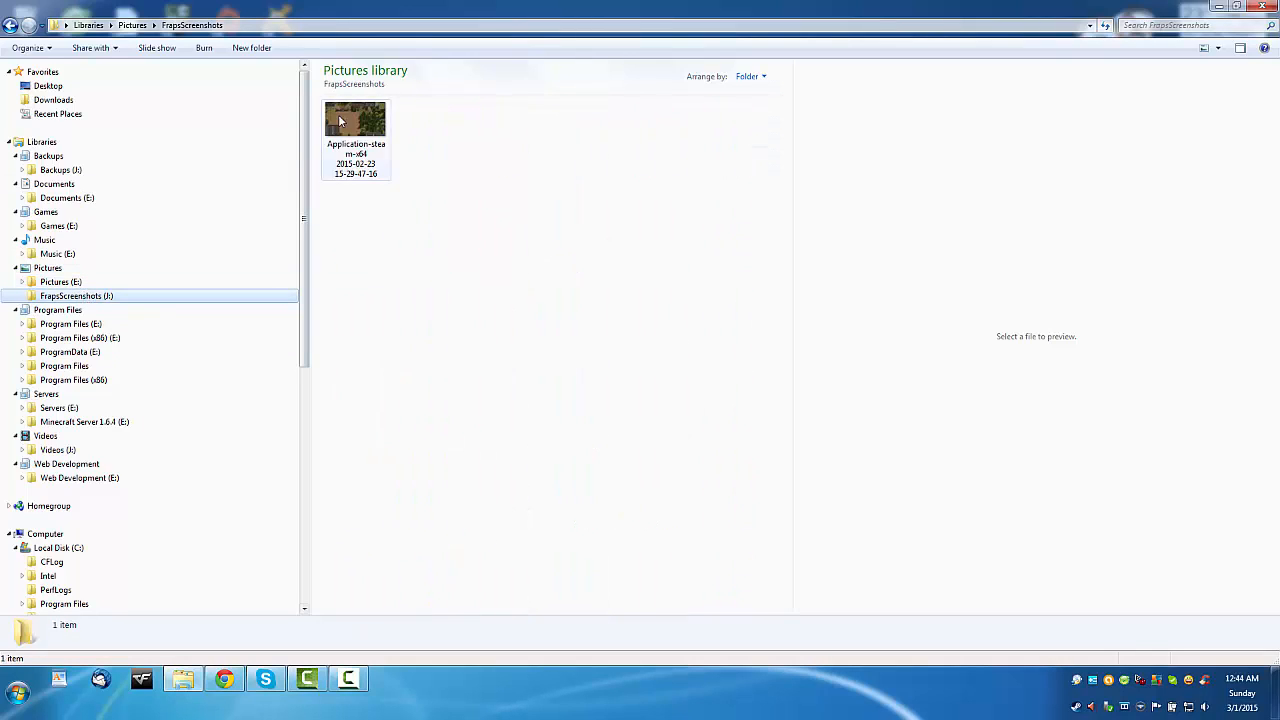
mouse_move(344, 129)
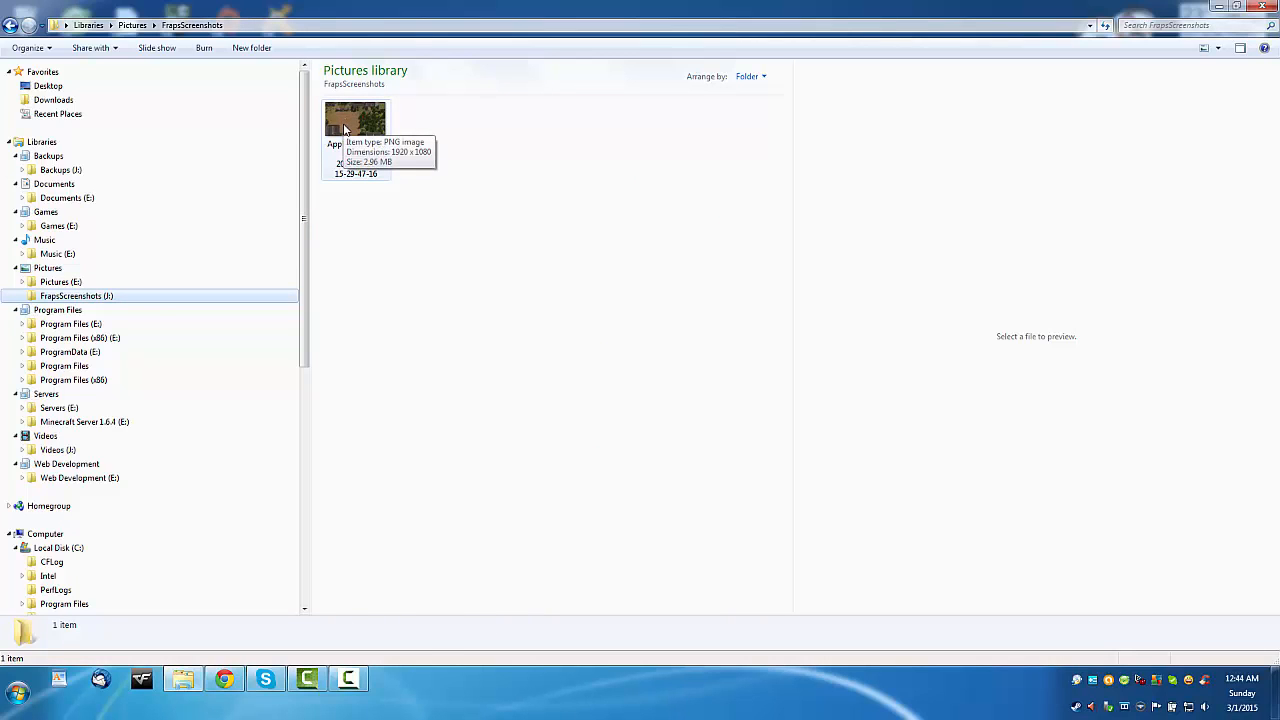
click(344, 127)
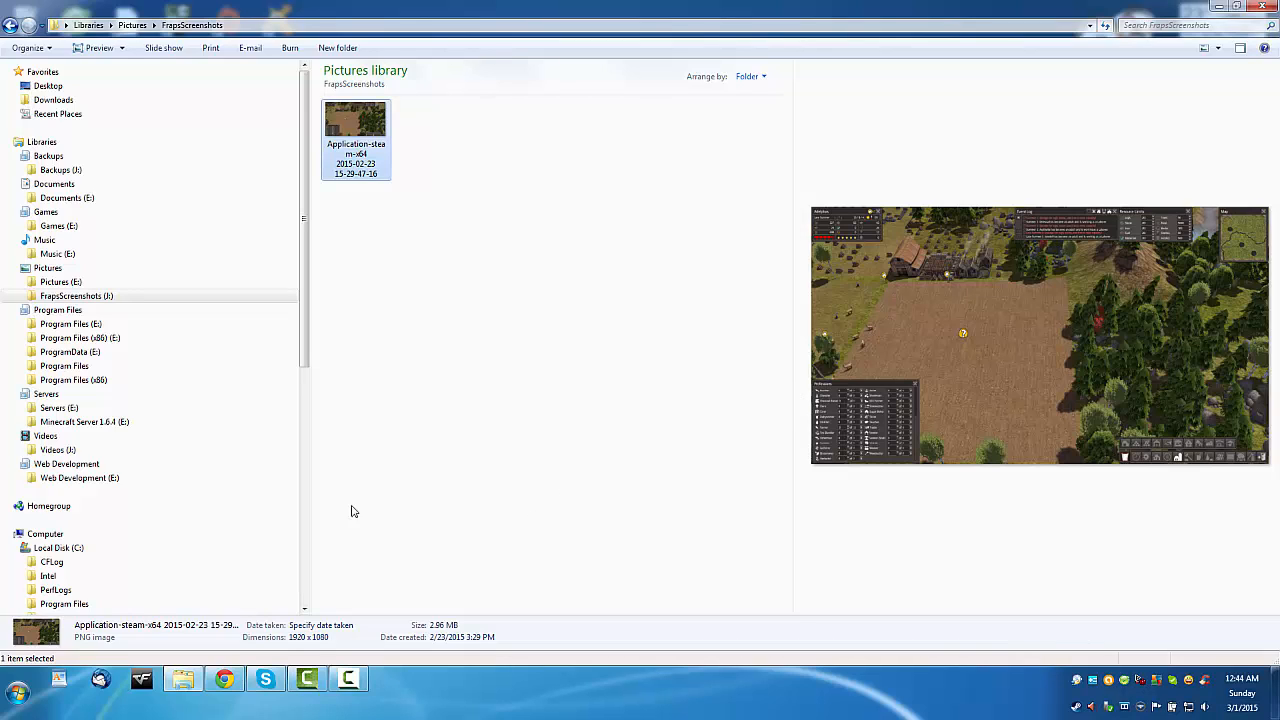
- View the library locations Music (E:), Games (E:), Documents (E:) and Backups (J:) in turn
click(60, 254)
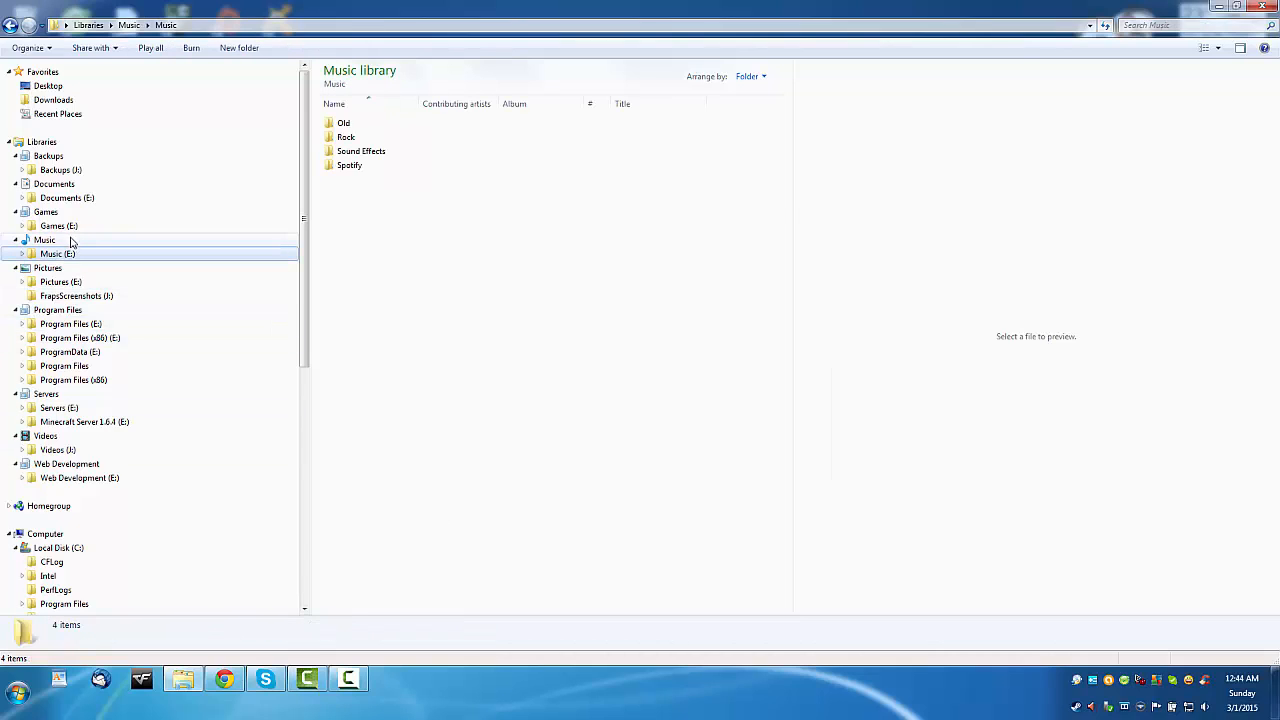
click(73, 229)
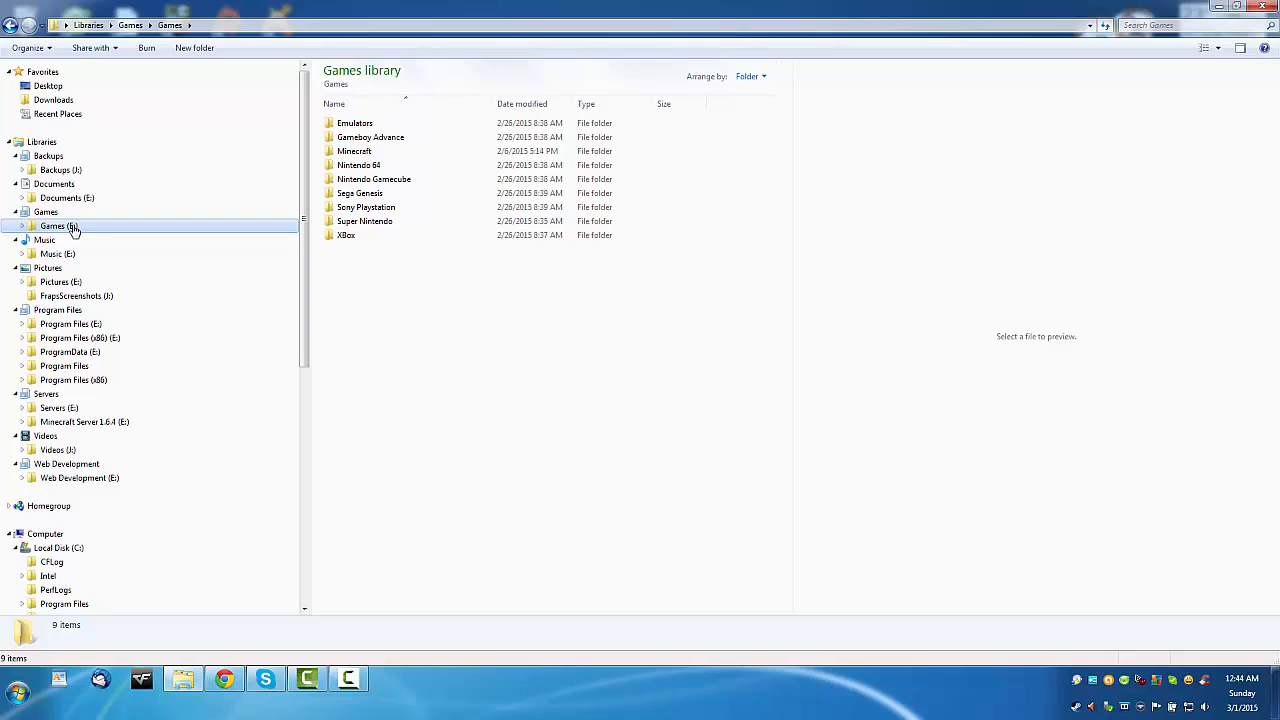
click(72, 198)
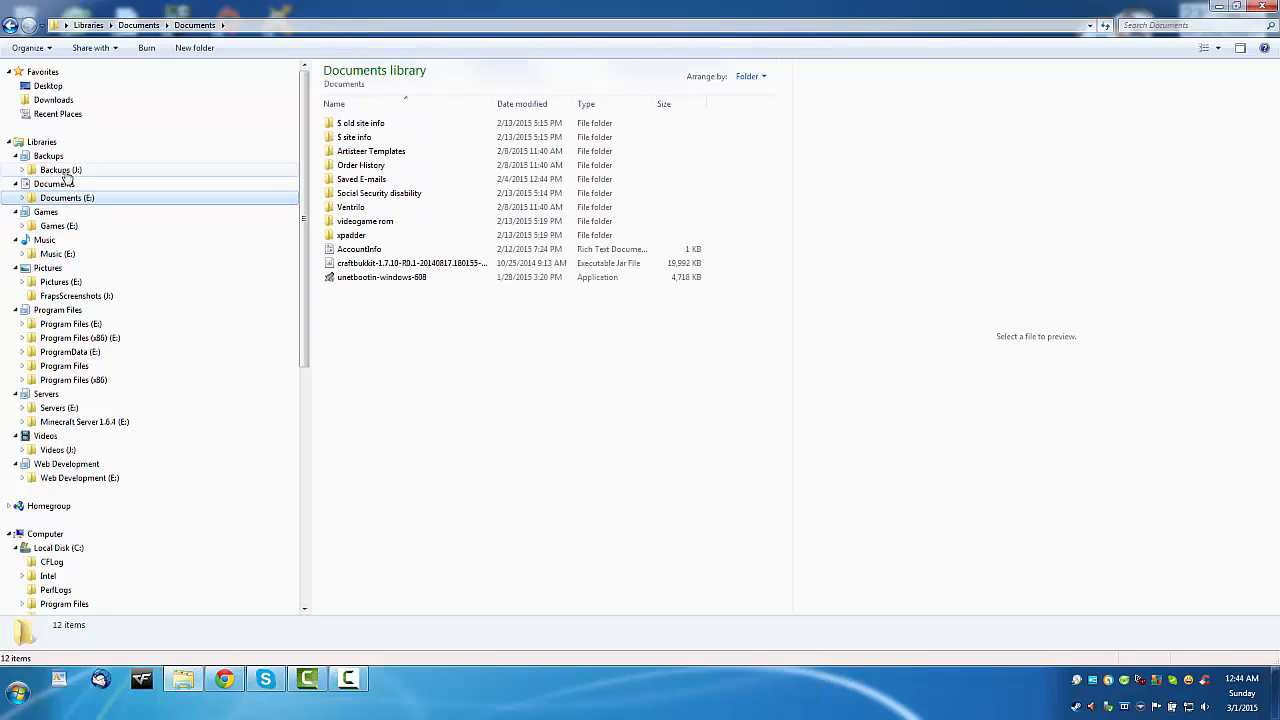
click(62, 171)
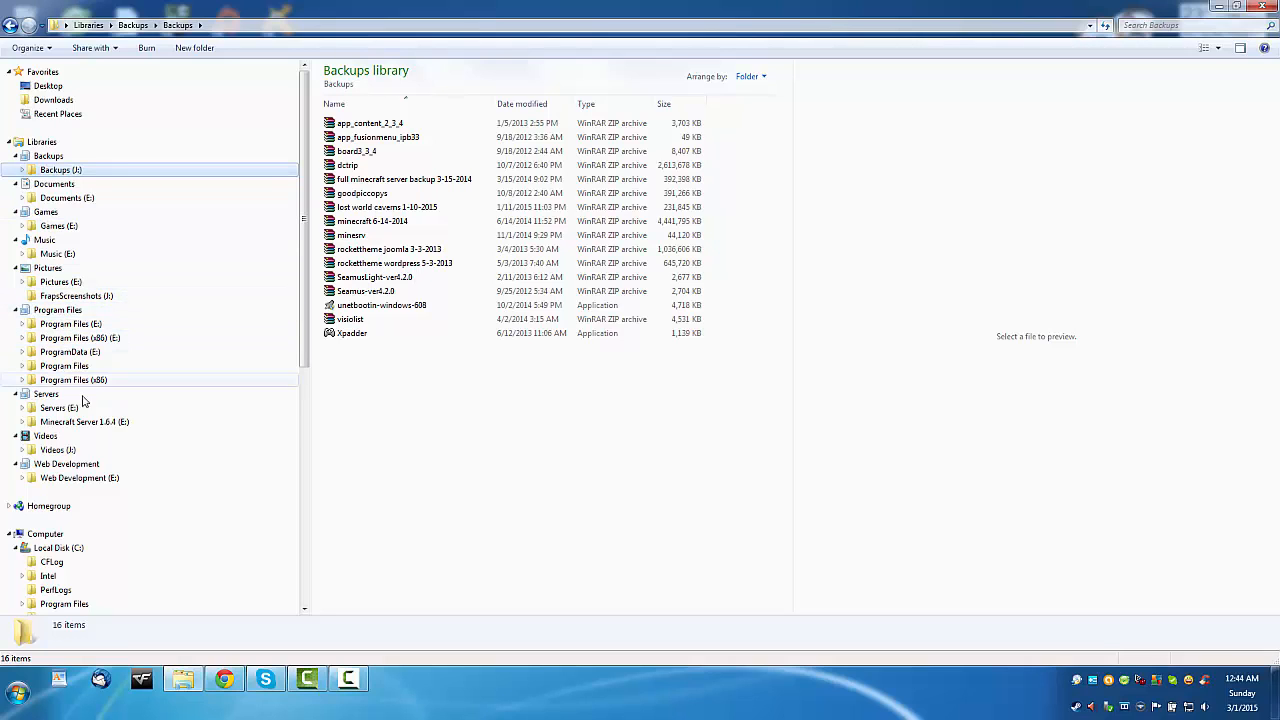
- Return to Pictures (E:) in the Pictures library and check the Digital Camera folder's details
click(62, 282)
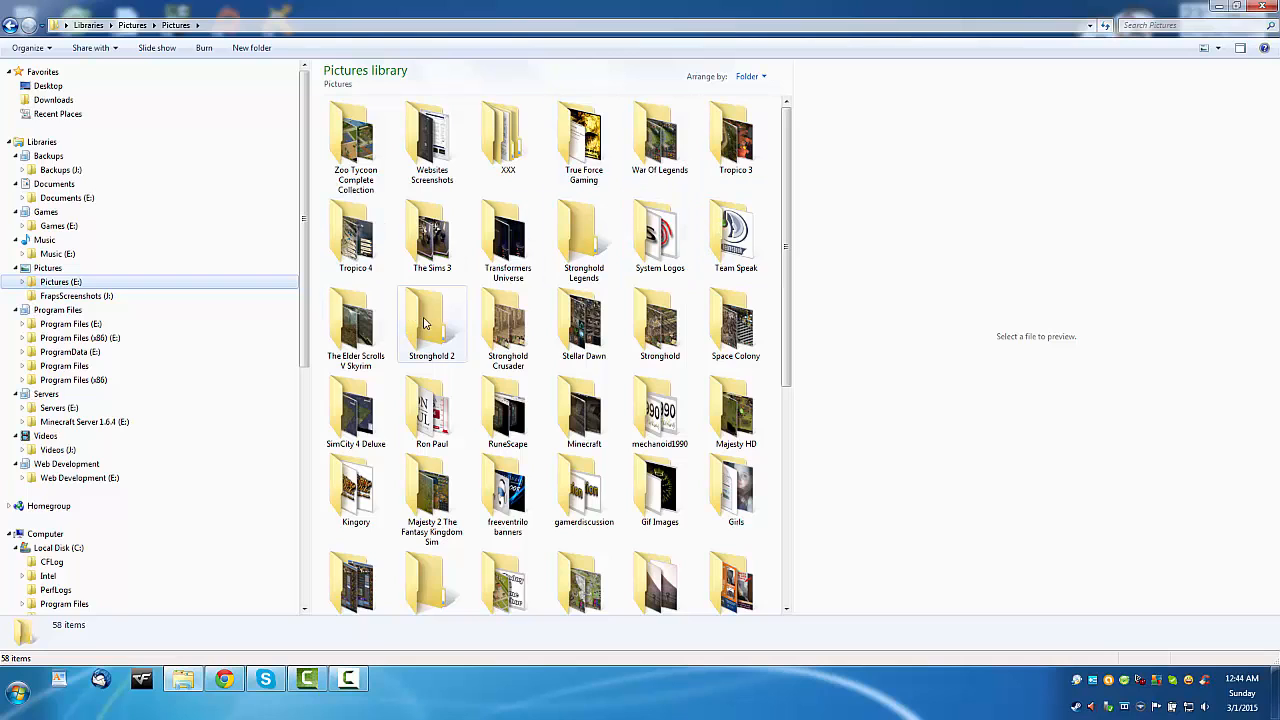
scroll(694, 537, down, 1)
click(685, 570)
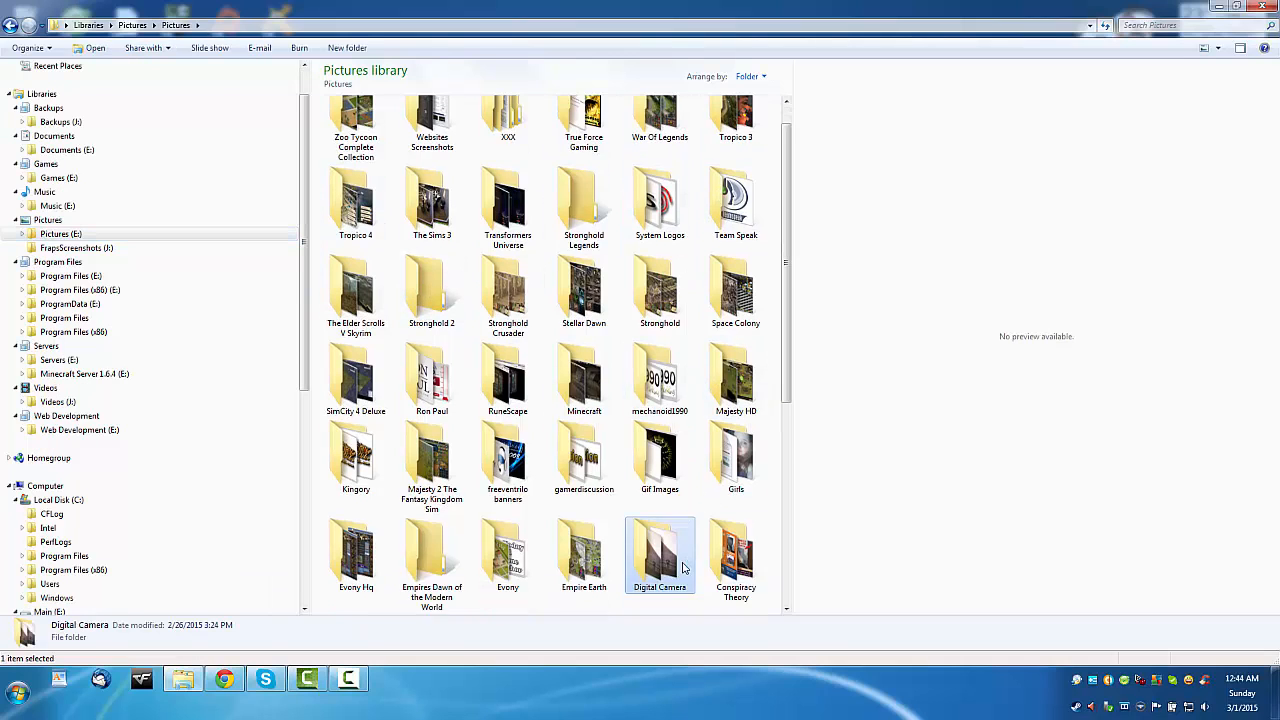
scroll(652, 460, down, 3)
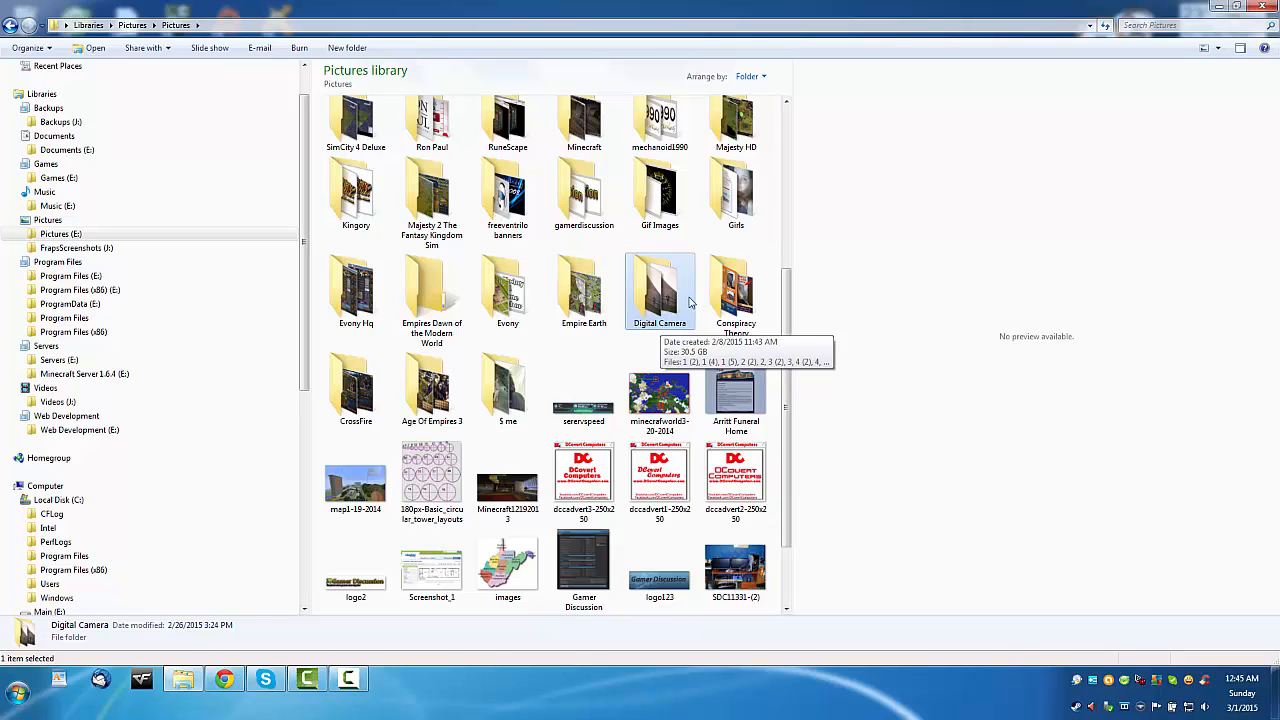
- Restore the maximized folder window to a smaller size, view Awesome Duplicate Photo Finder from the desktop, and close it
drag(754, 8, 796, 46)
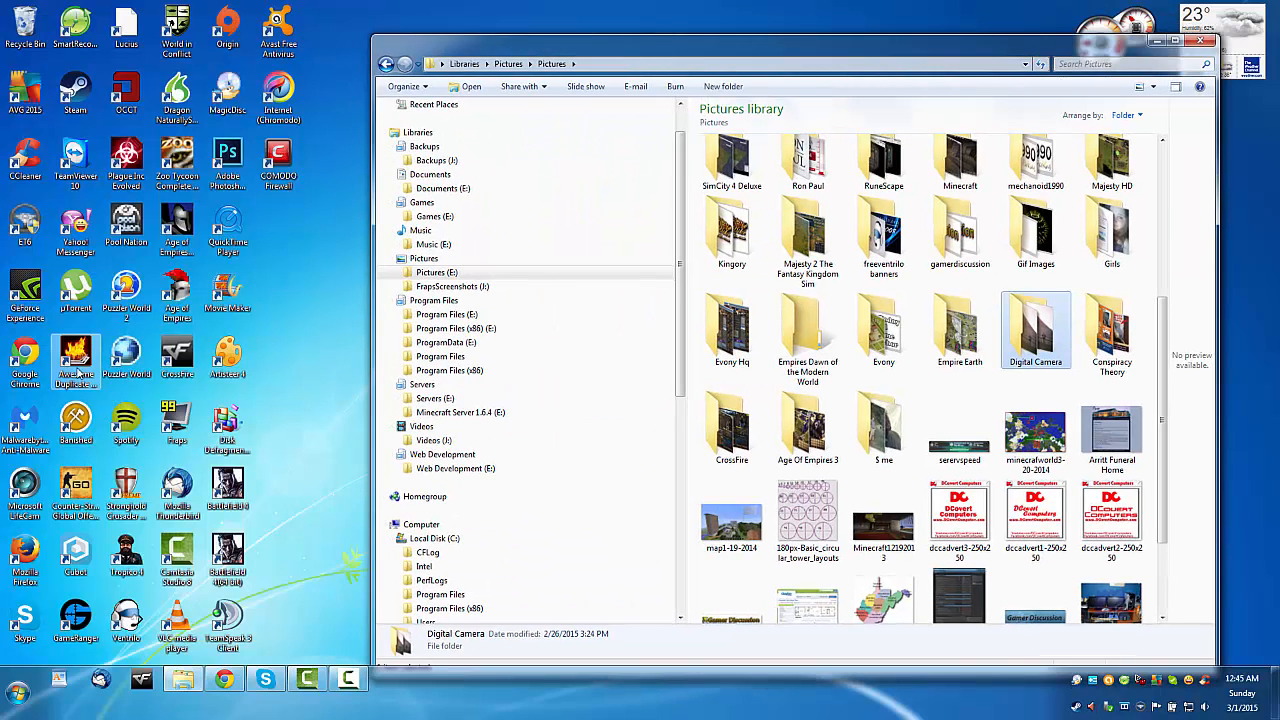
click(76, 362)
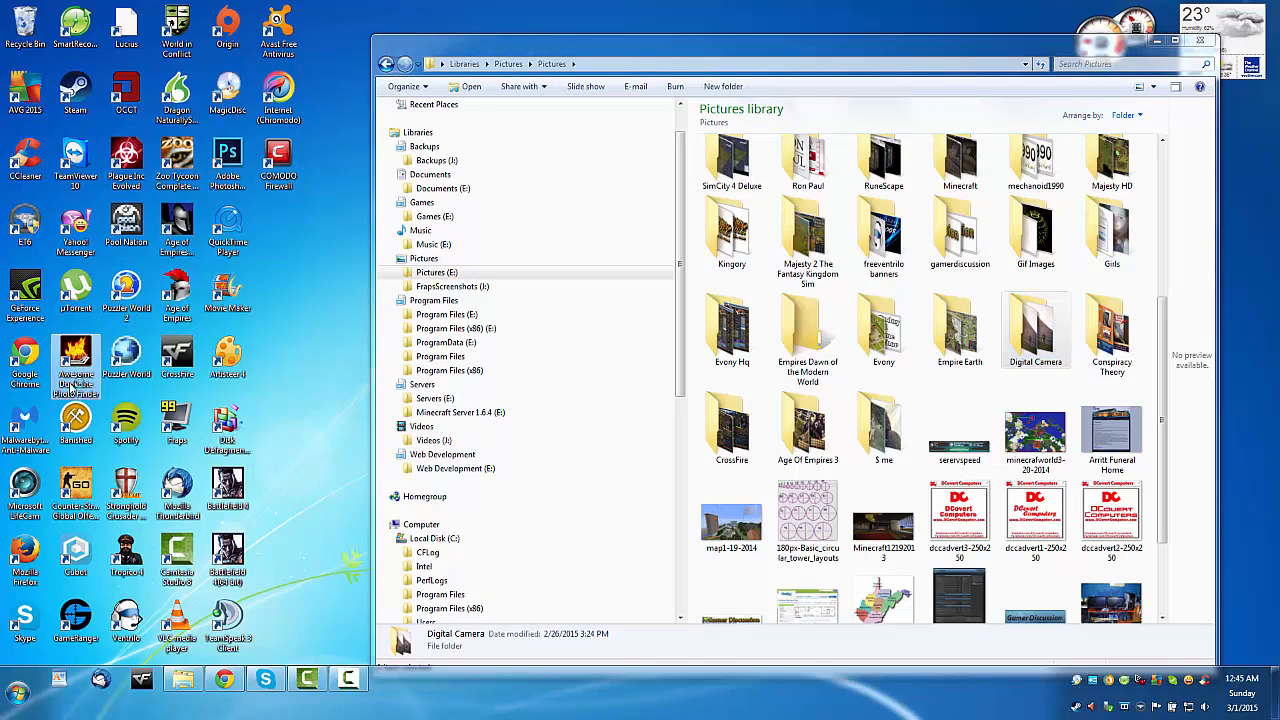
double_click(74, 392)
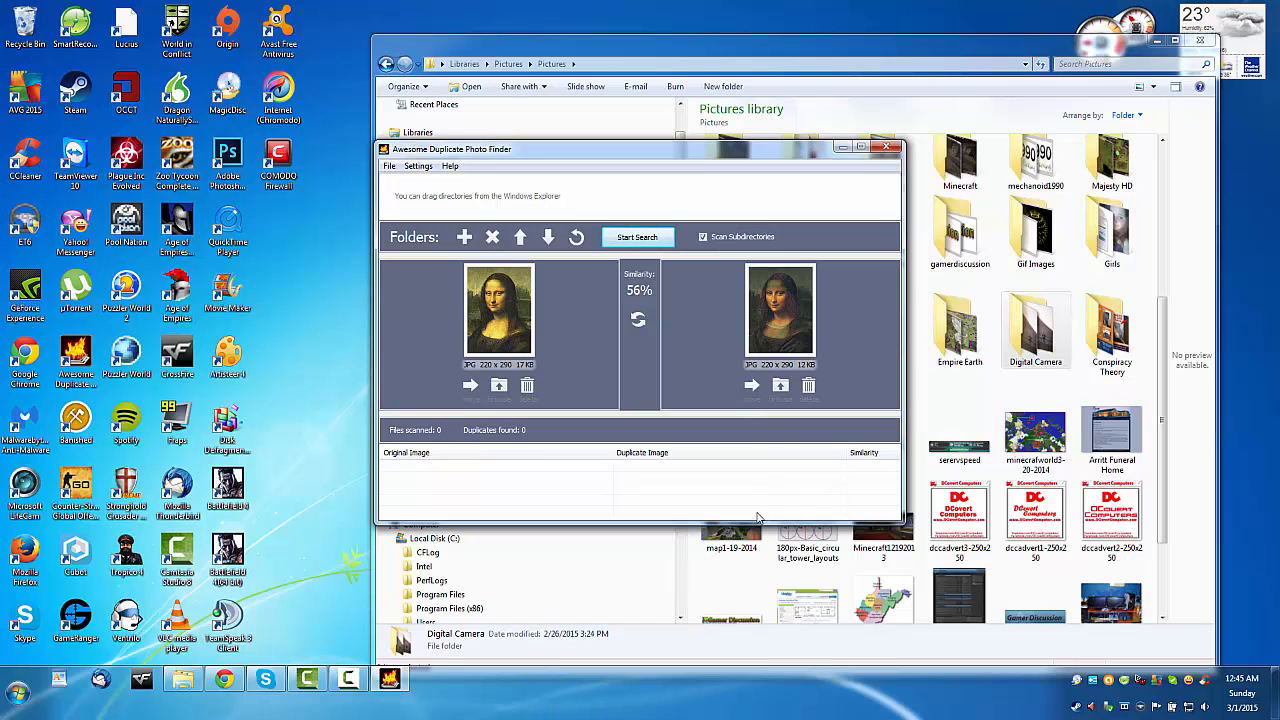
click(886, 147)
- View the Downloads folder on Junk (J:), including its digital camera photos 10-2-2012 folder, and close the folder window
drag(681, 240, 698, 490)
scroll(450, 495, up, 1)
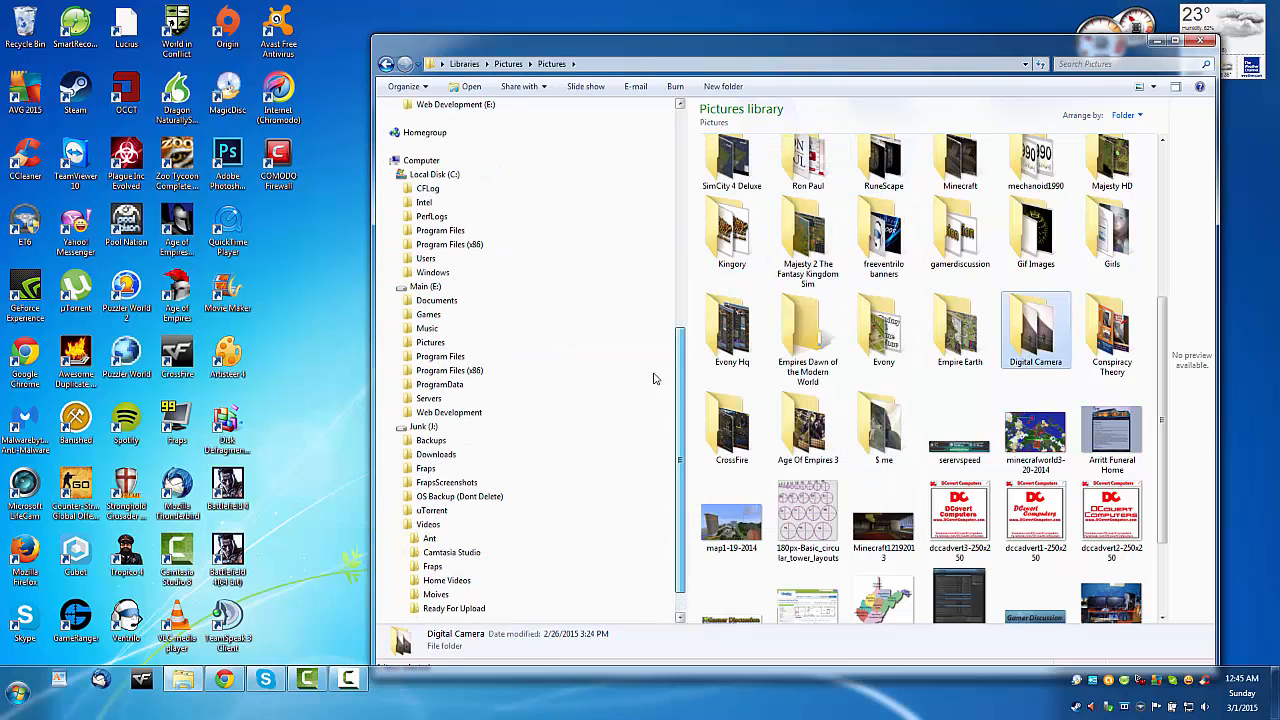
click(436, 454)
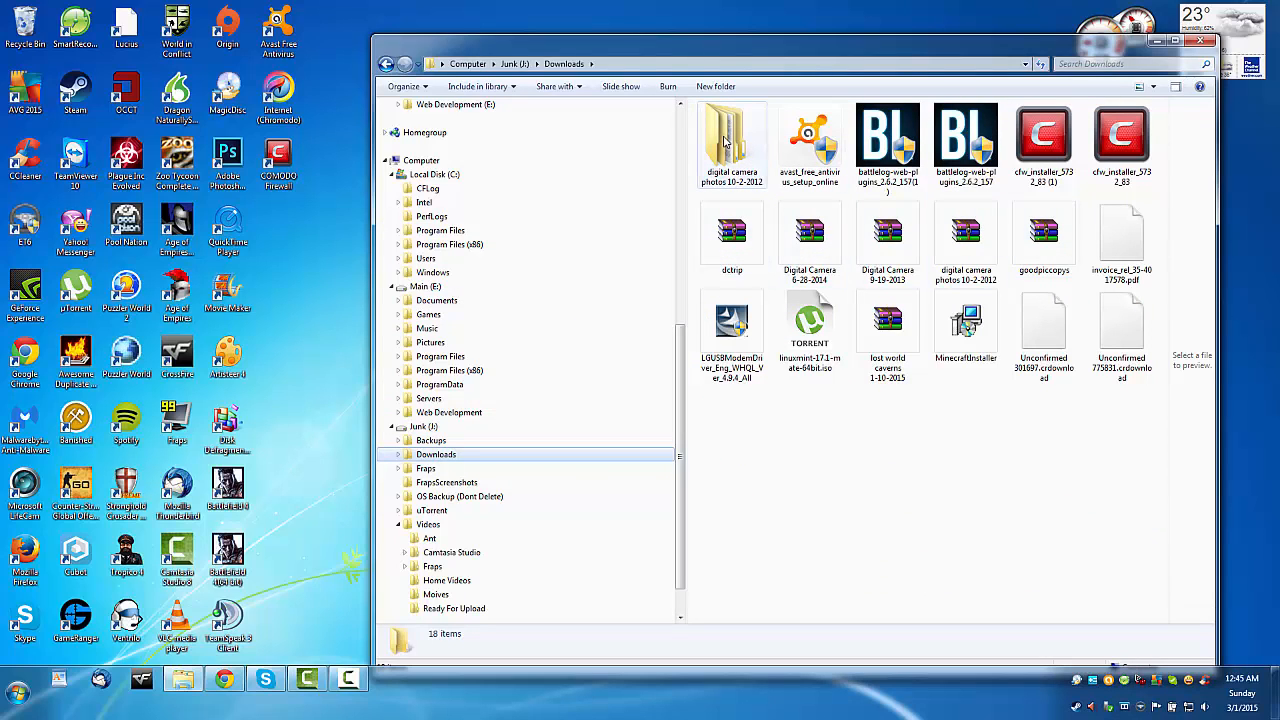
mouse_move(731, 146)
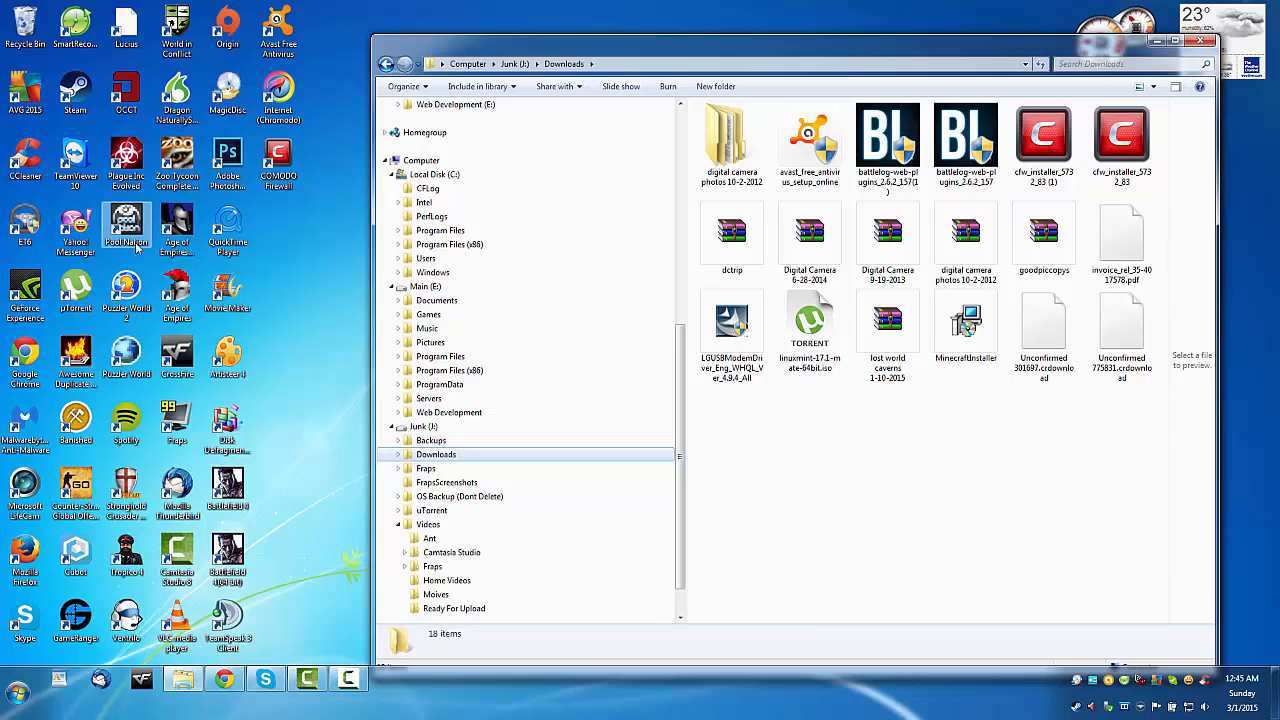
click(1203, 41)
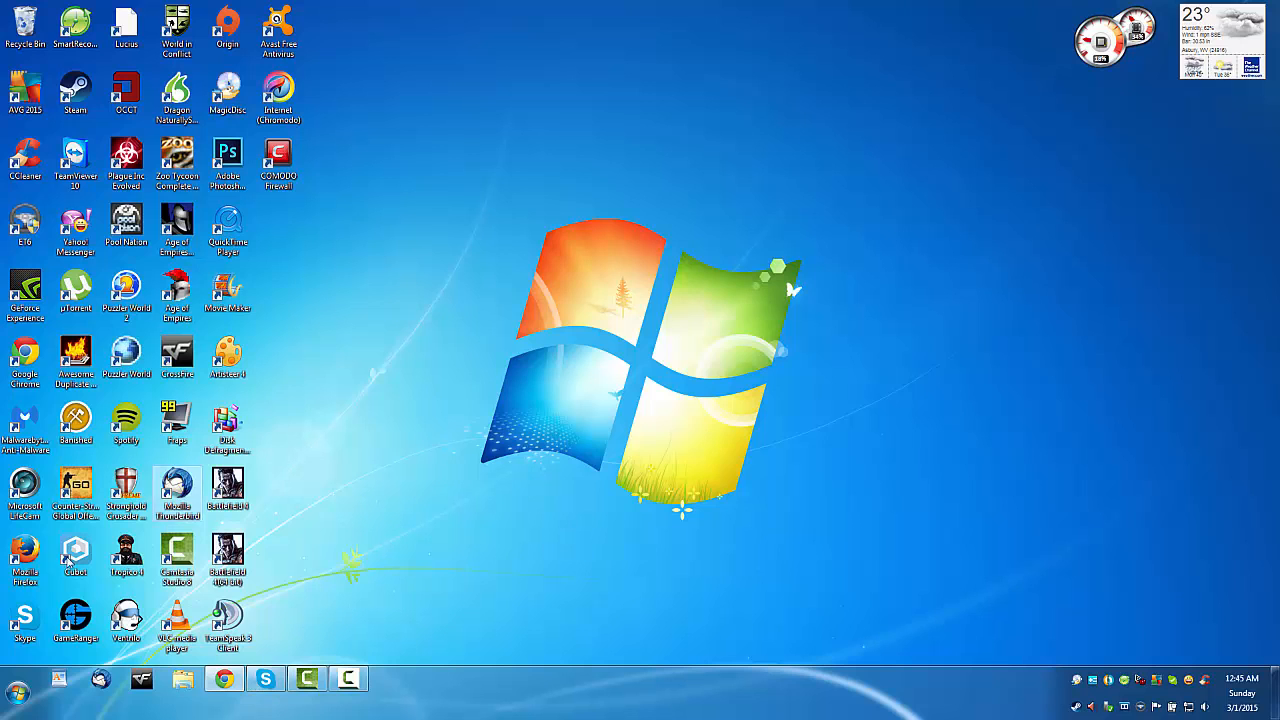
- Open Computer and expand the Junk (J:) and Main (E:) drives in the folder tree
click(17, 692)
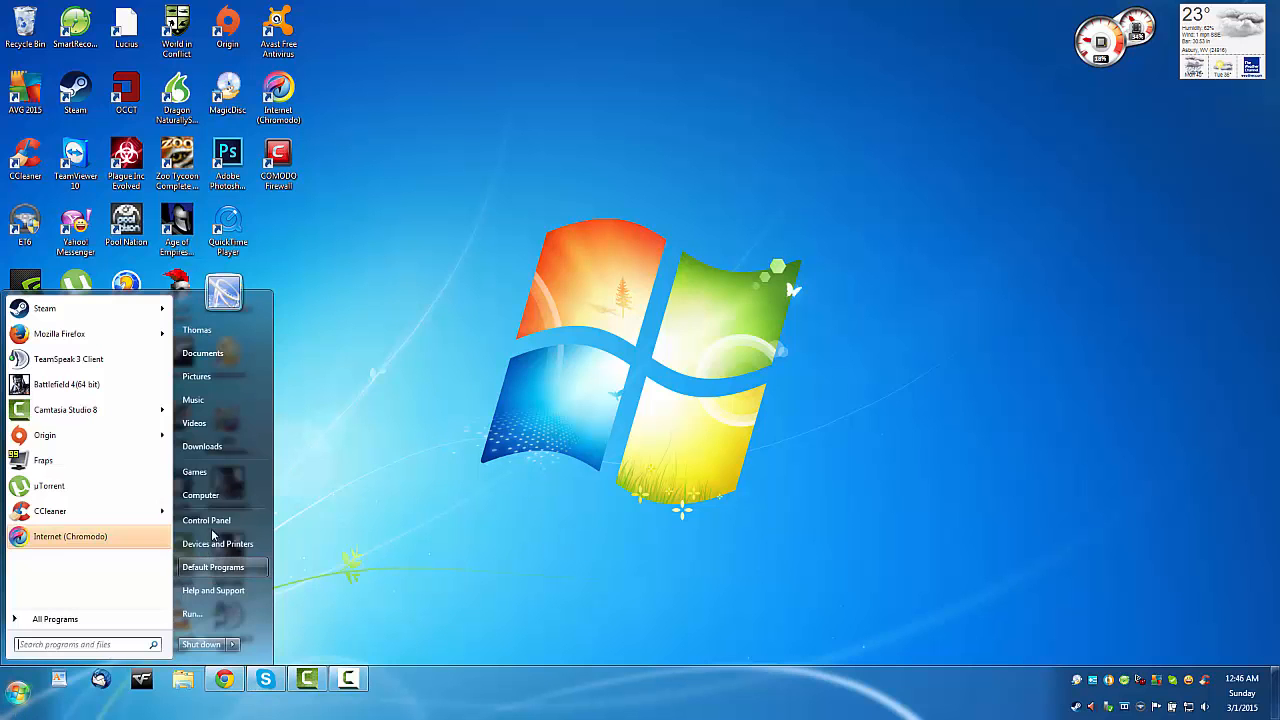
click(205, 495)
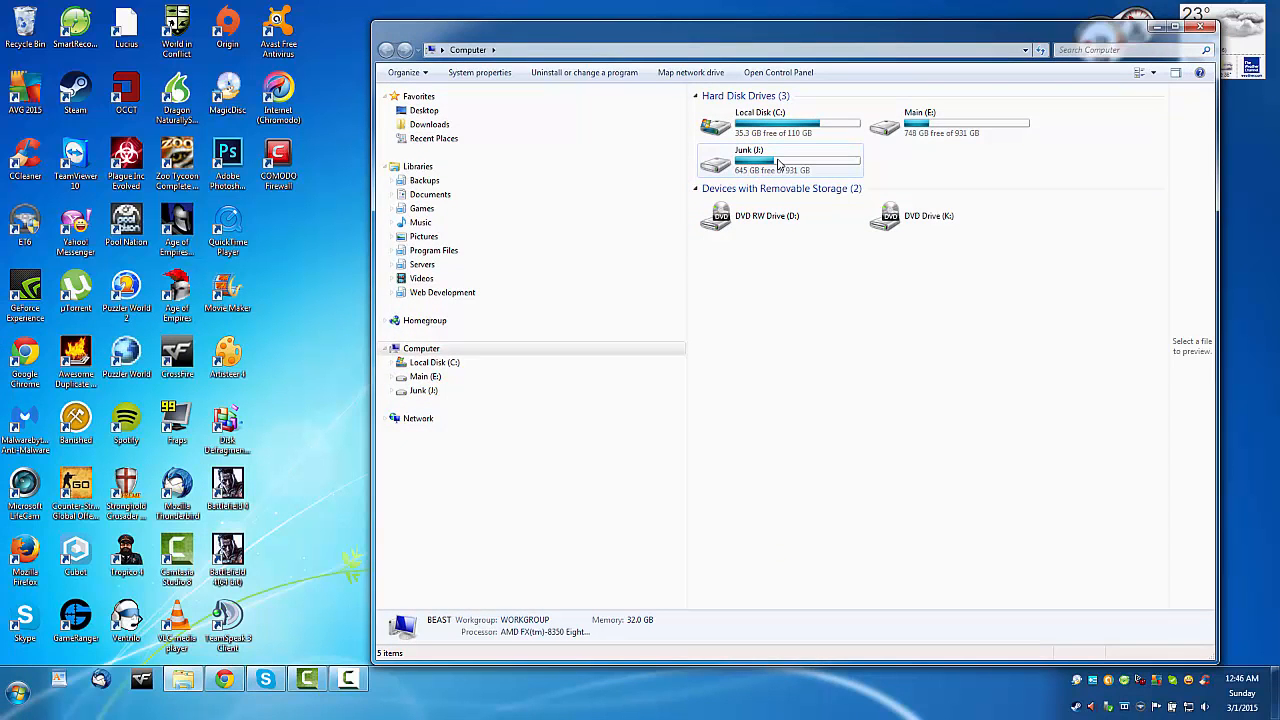
click(391, 391)
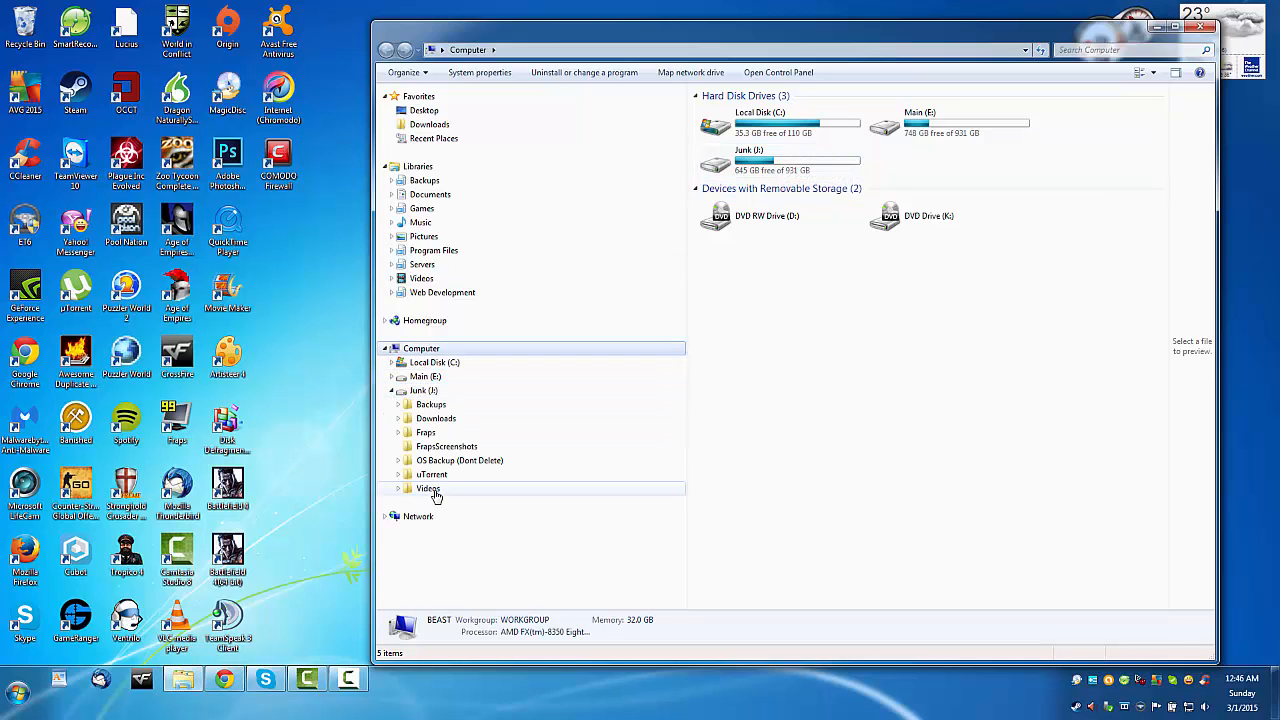
click(391, 376)
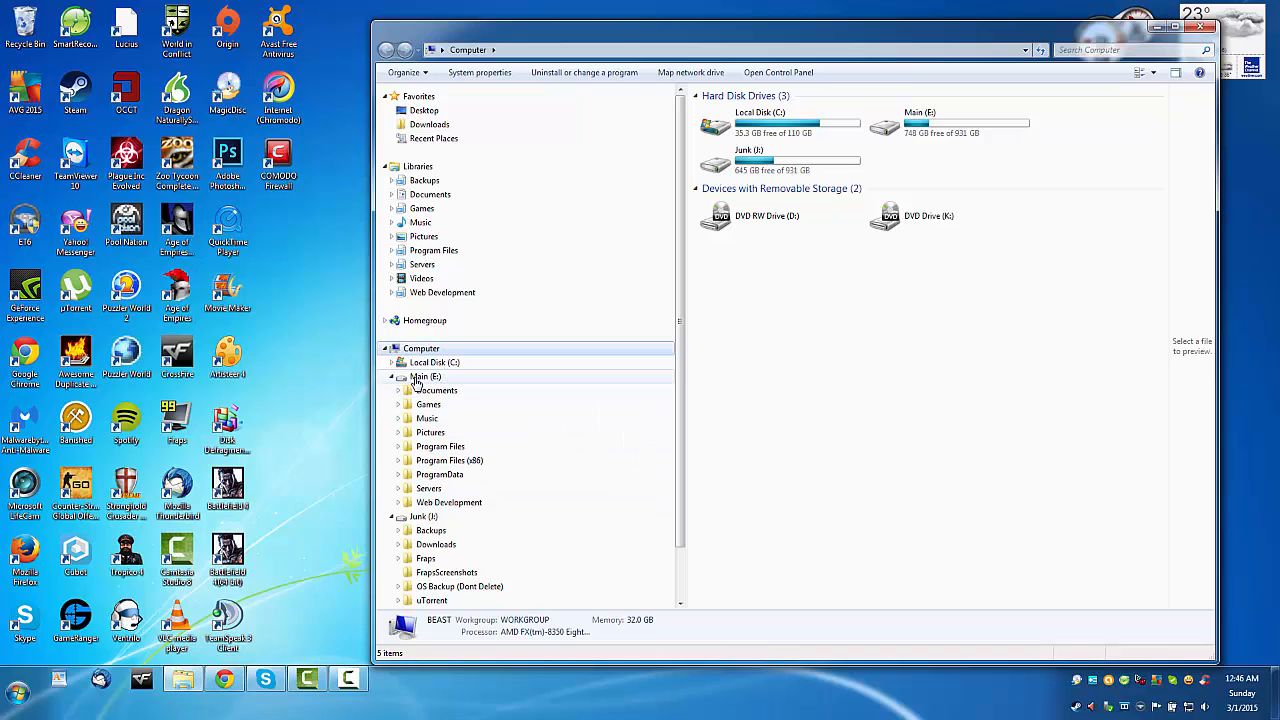
- View the Backups folder on Junk (J:) and expand that drive's Downloads folder in the folder tree
scroll(490, 462, down, 2)
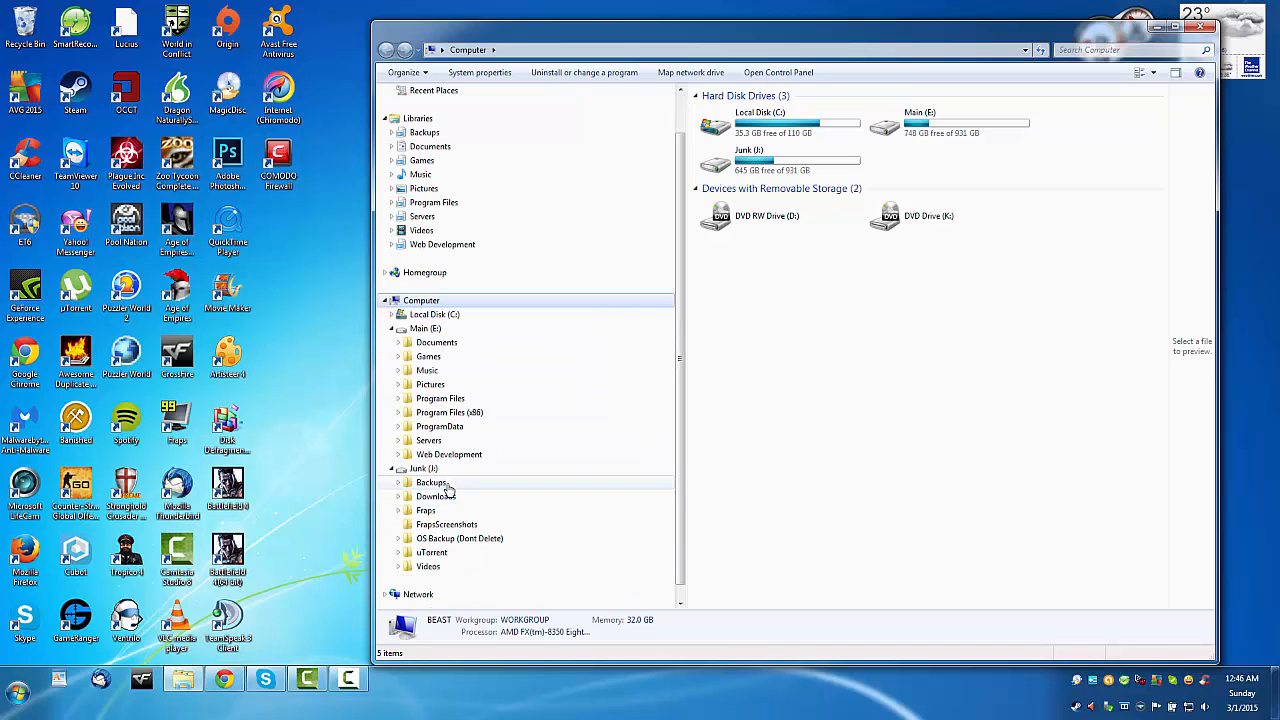
click(447, 487)
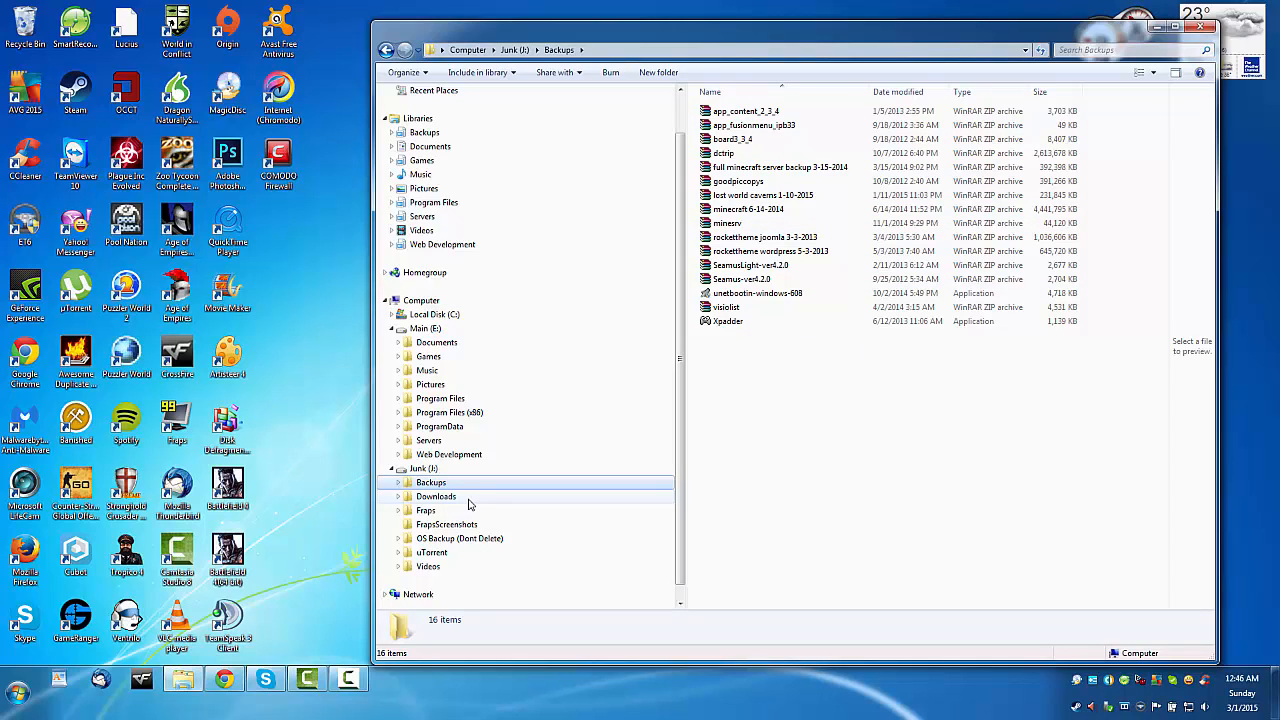
drag(467, 502, 452, 502)
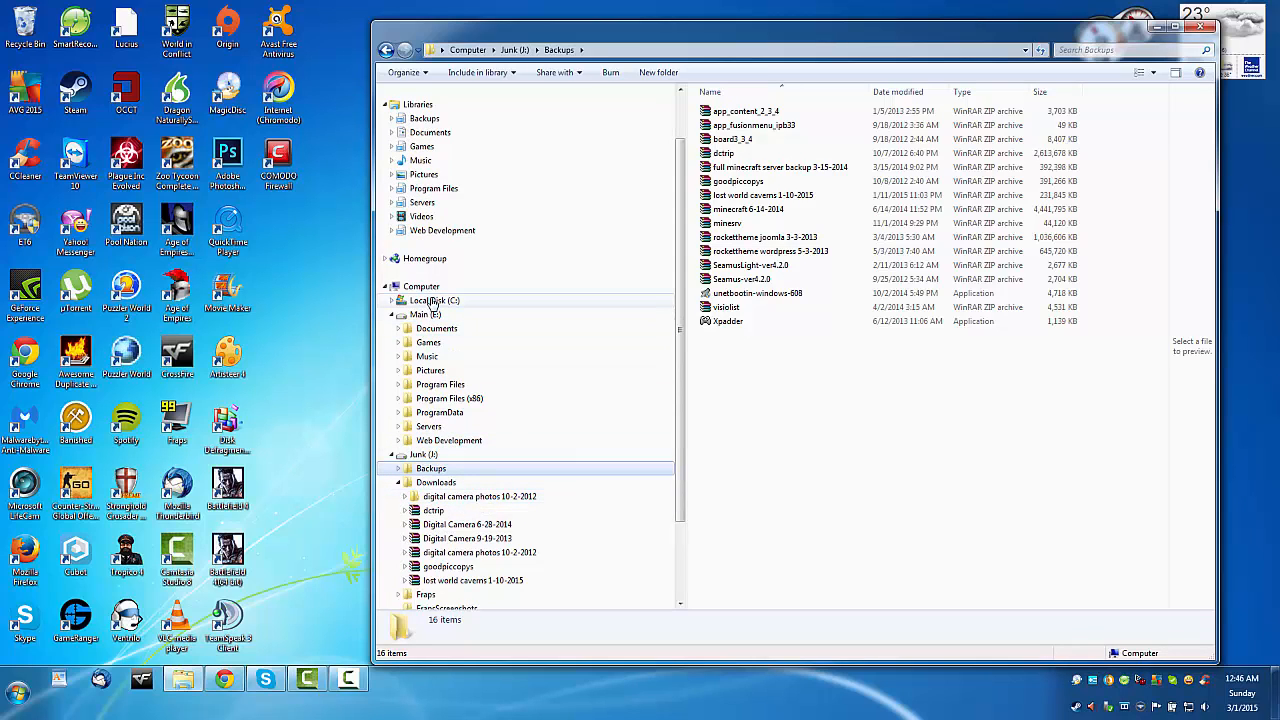
- Expand Local Disk (C:), view its Program Files and Program Files (x86) folders, and review the folder tree across the drives
click(391, 302)
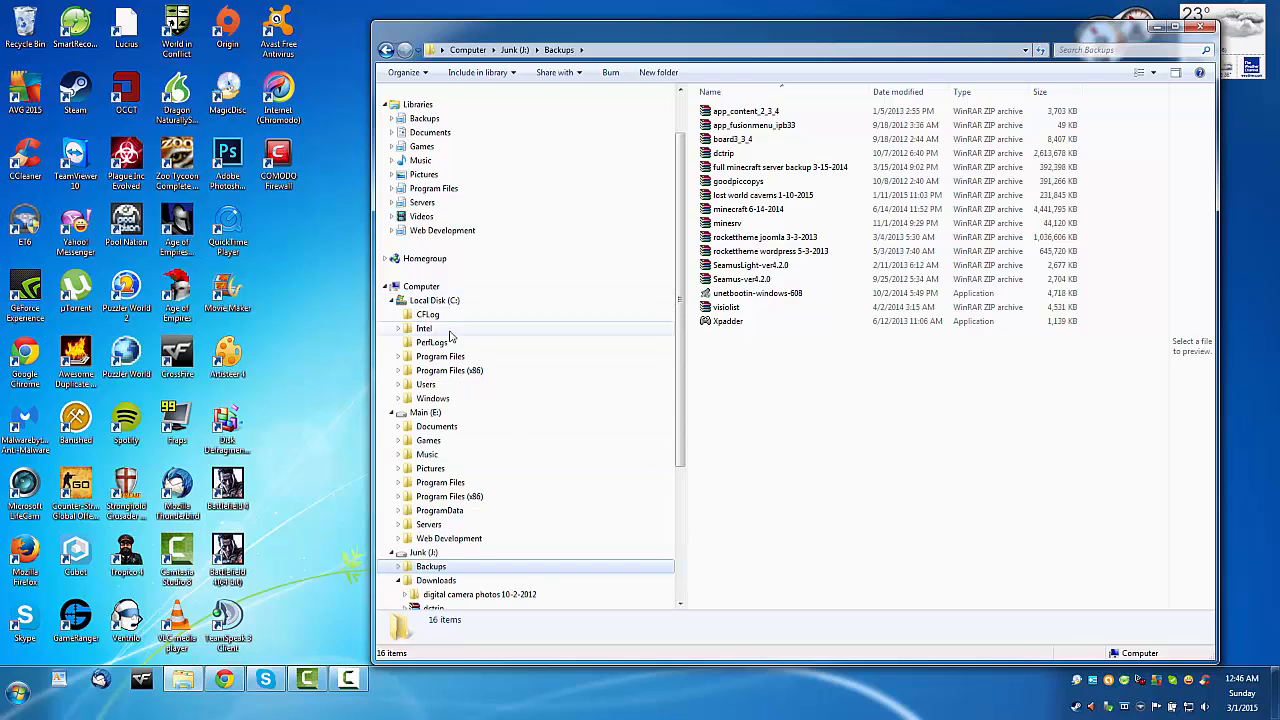
click(462, 358)
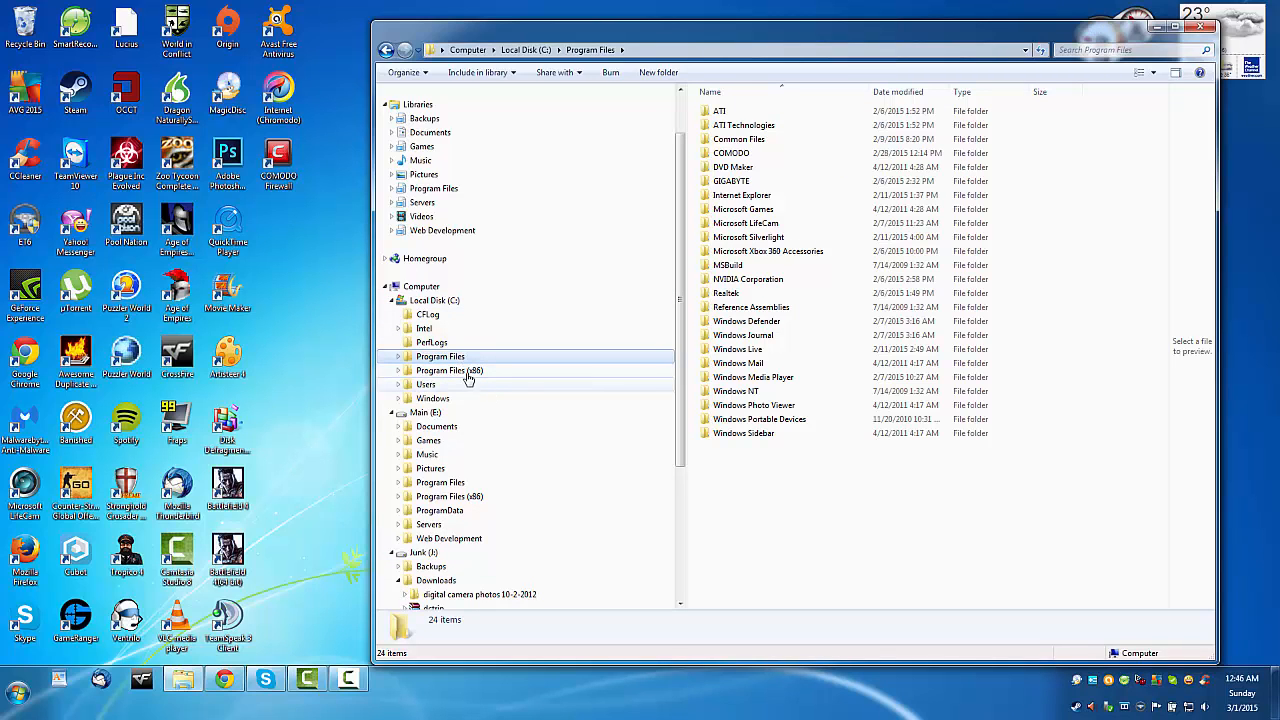
click(467, 372)
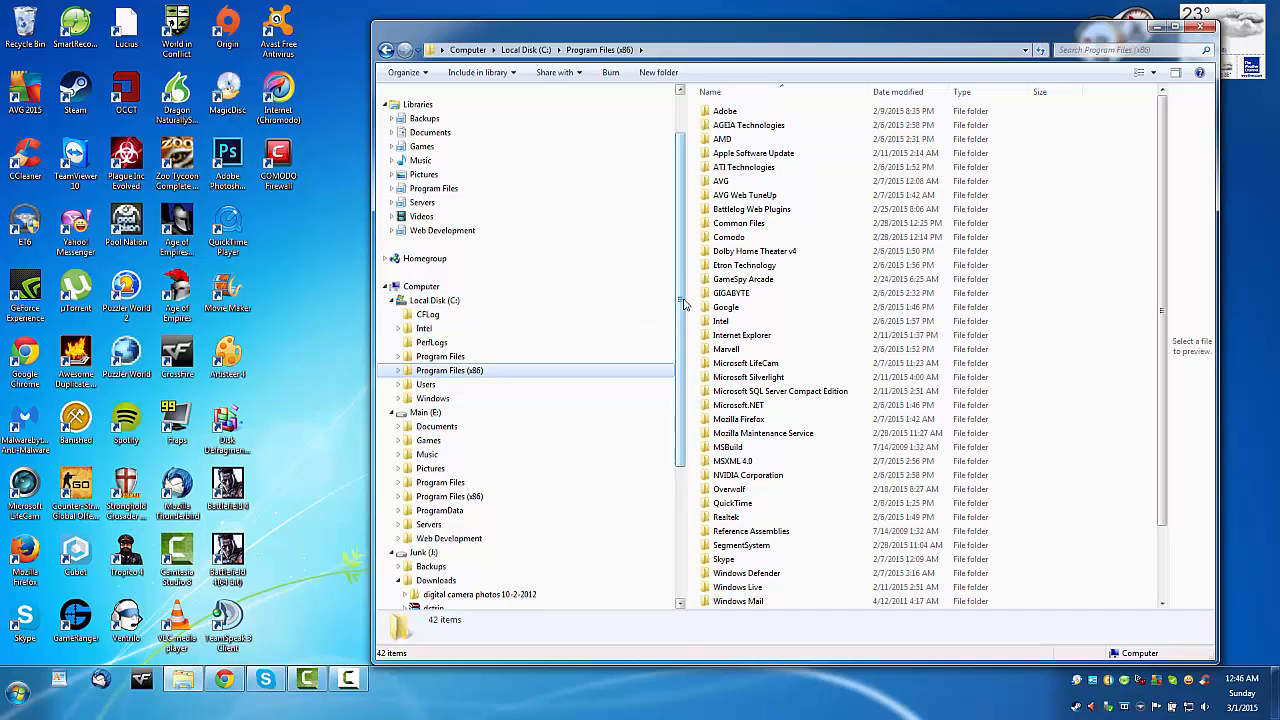
drag(678, 305, 677, 246)
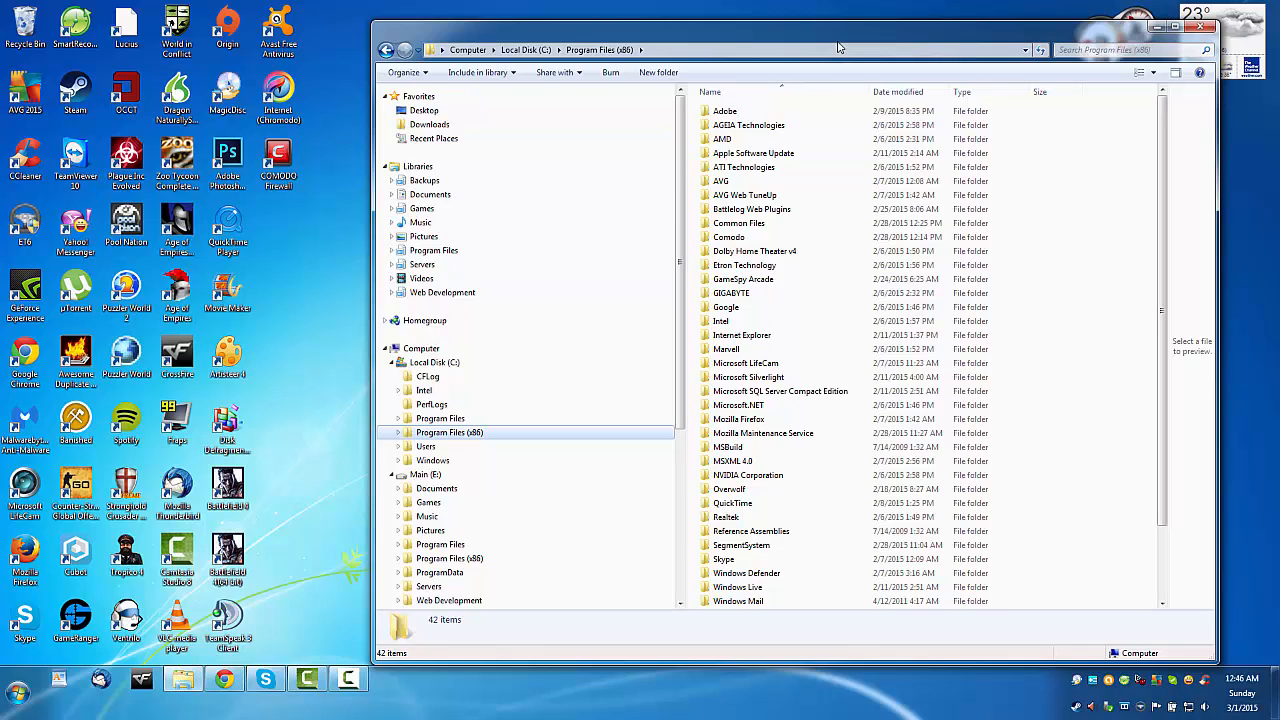
drag(834, 48, 788, 37)
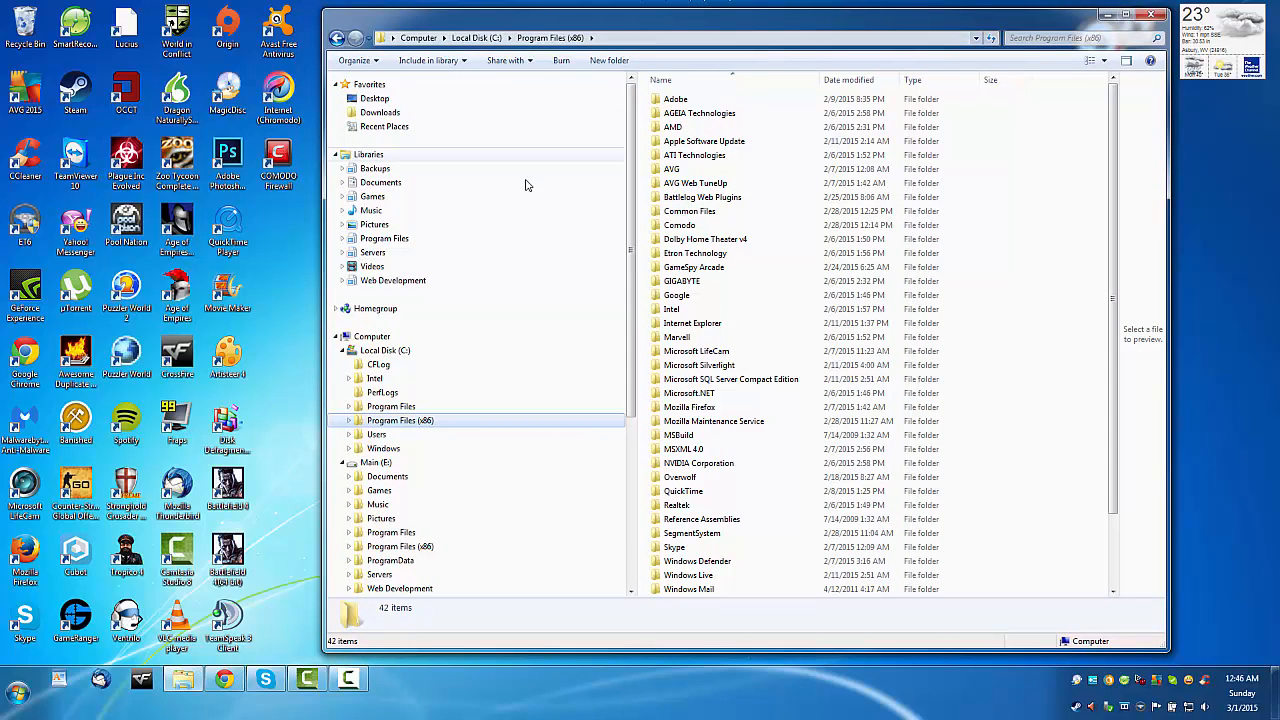
scroll(405, 400, down, 3)
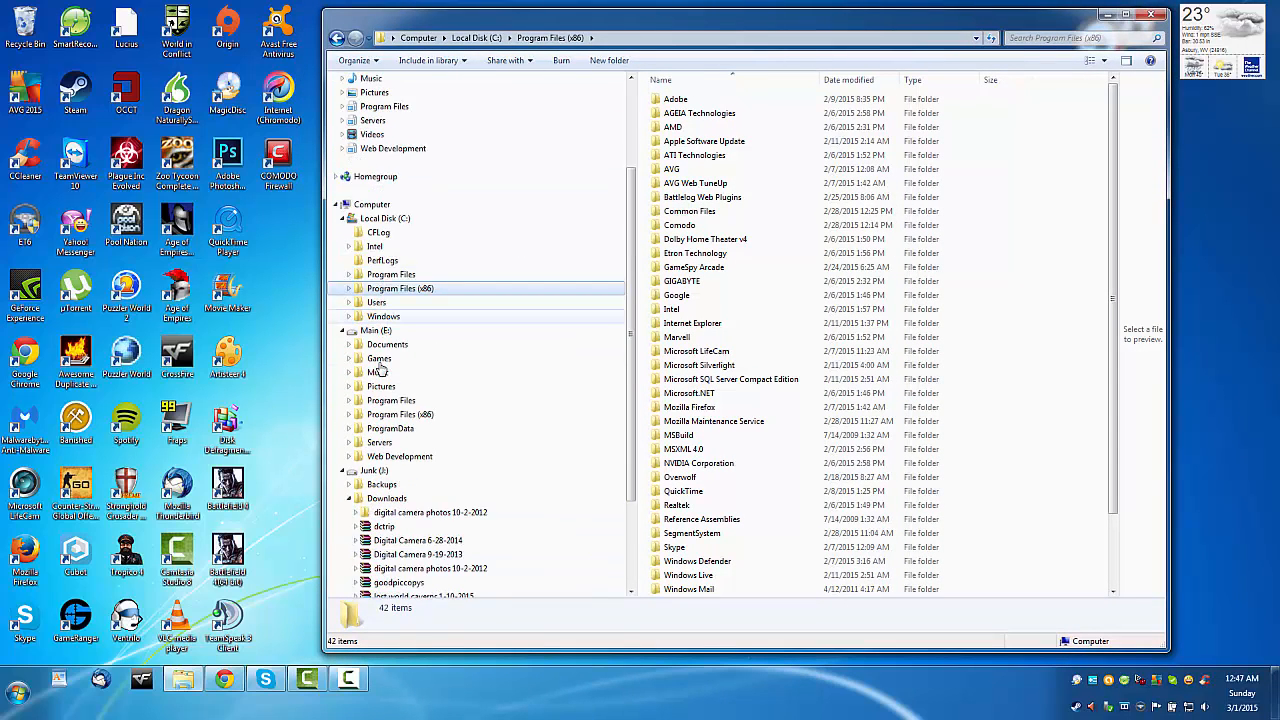
scroll(388, 505, up, 3)
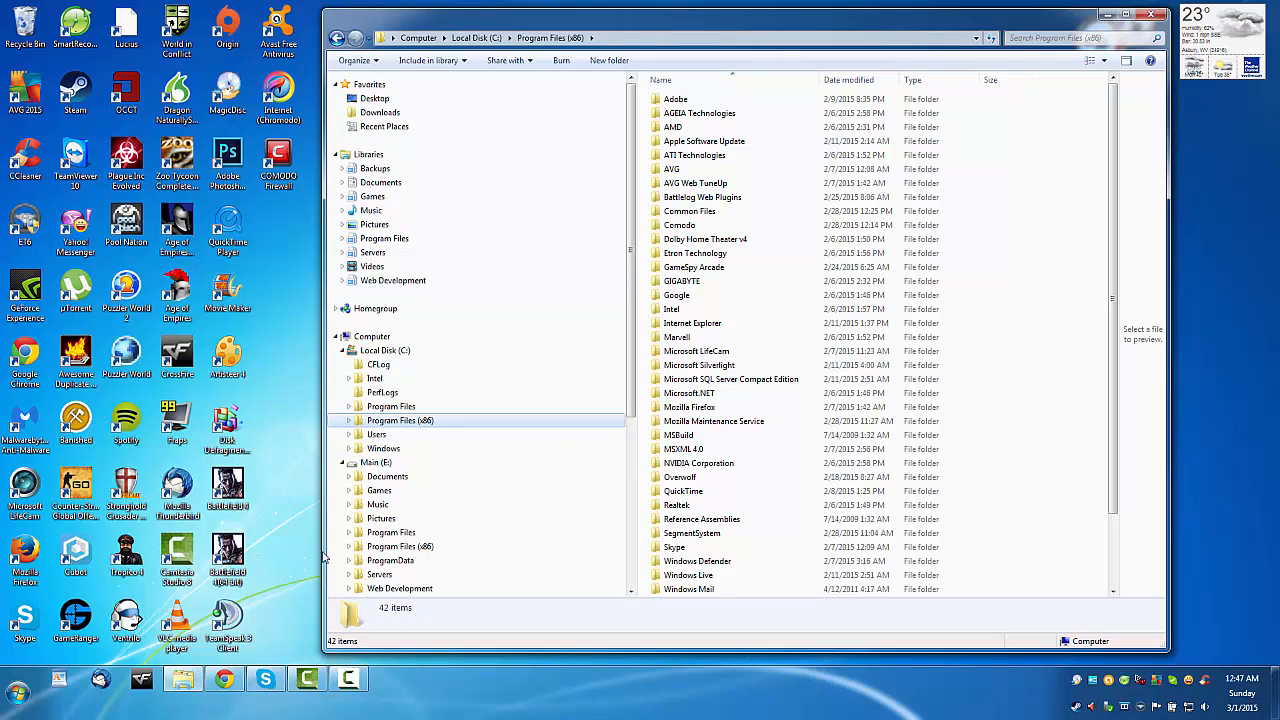